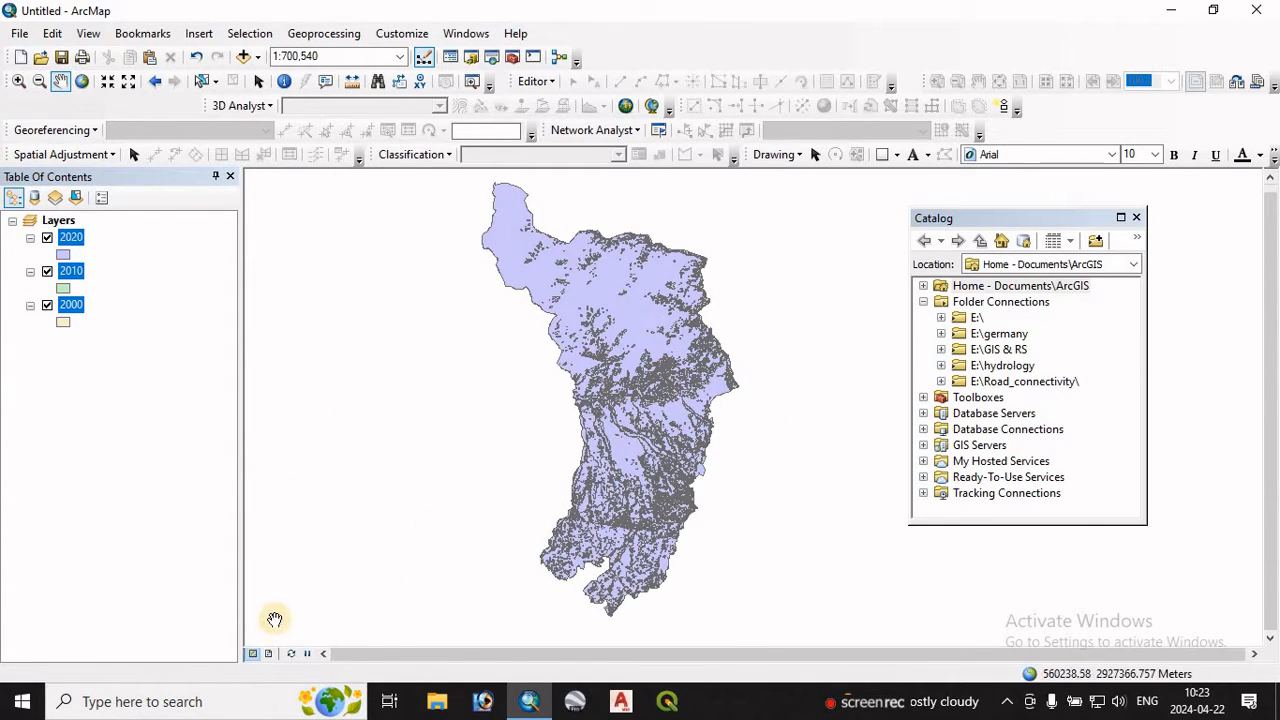
Step: Show the map in layout view and set the Letter page to landscape orientation
{"action": "left_click", "coordinate": [268, 656]}
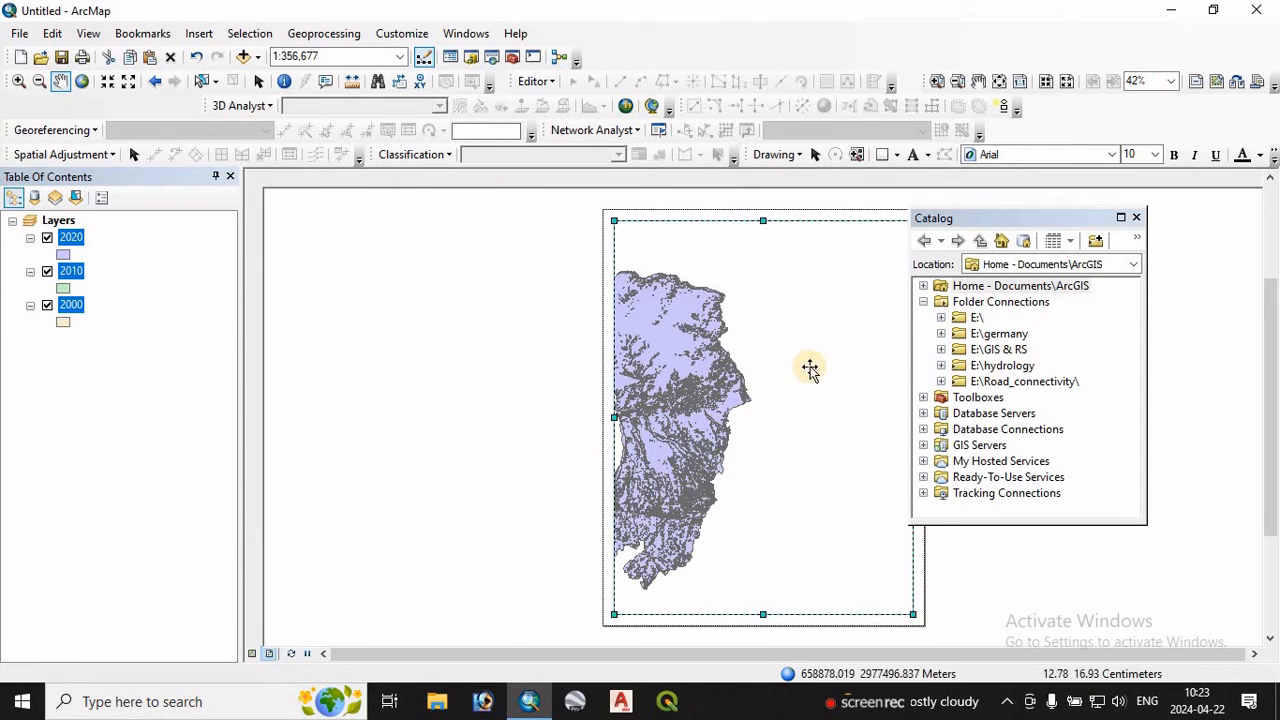
{"action": "left_click", "coordinate": [18, 34]}
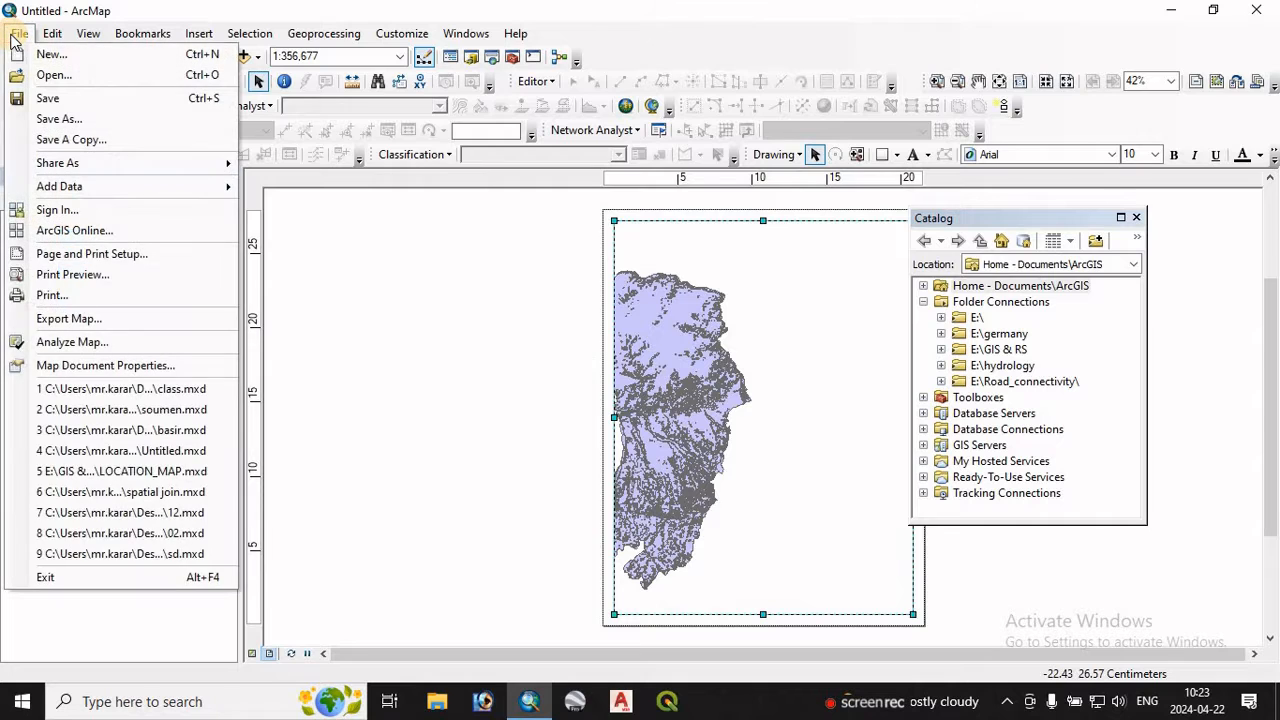
{"action": "left_click", "coordinate": [69, 255]}
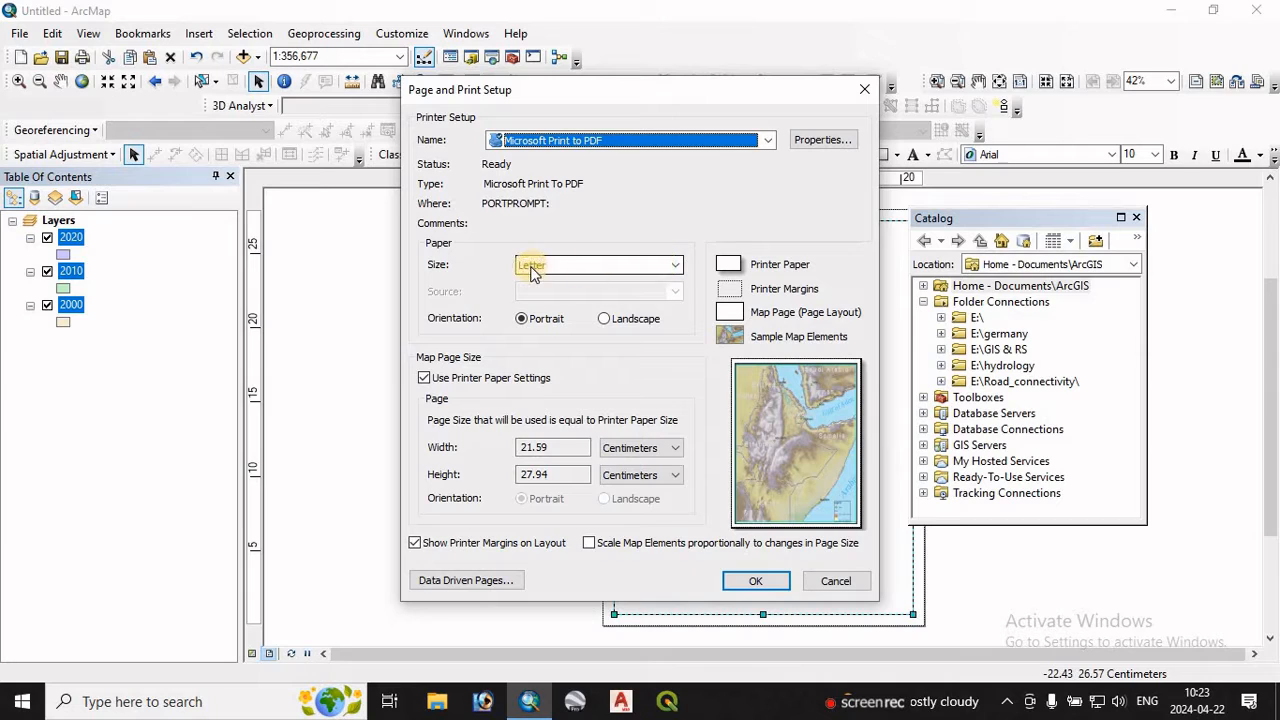
{"action": "left_click", "coordinate": [603, 319]}
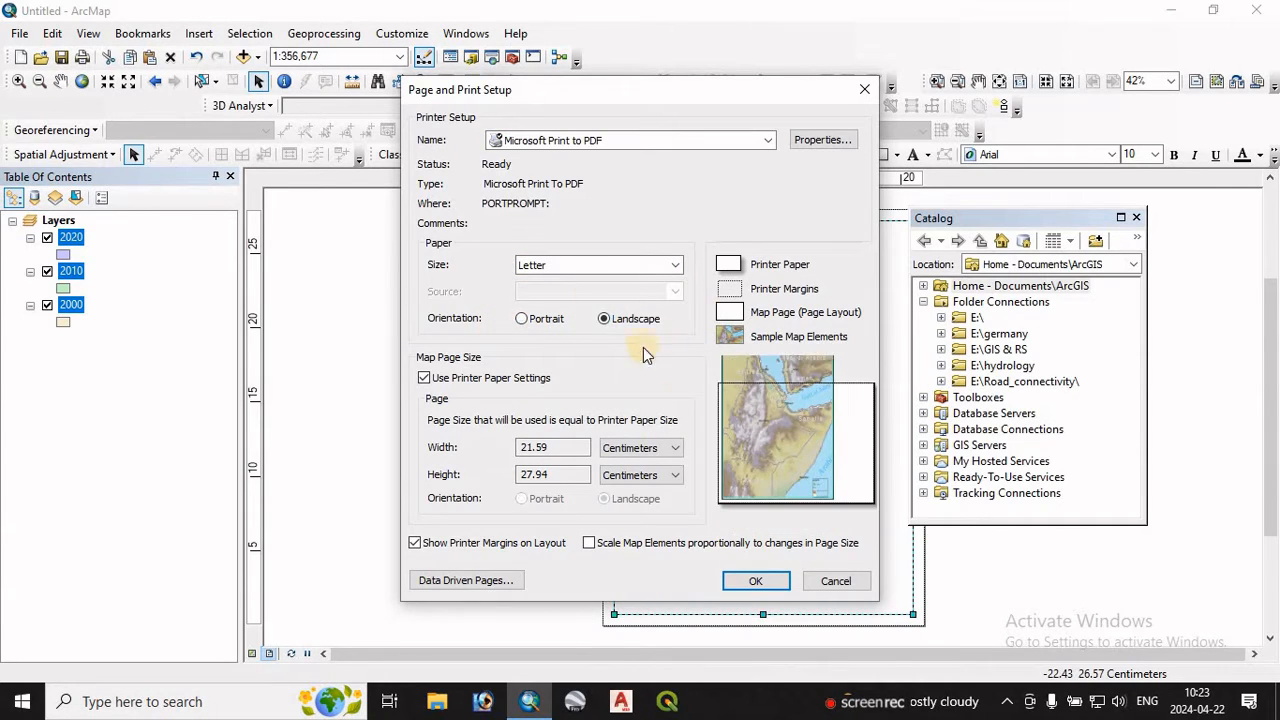
{"action": "left_click", "coordinate": [760, 581]}
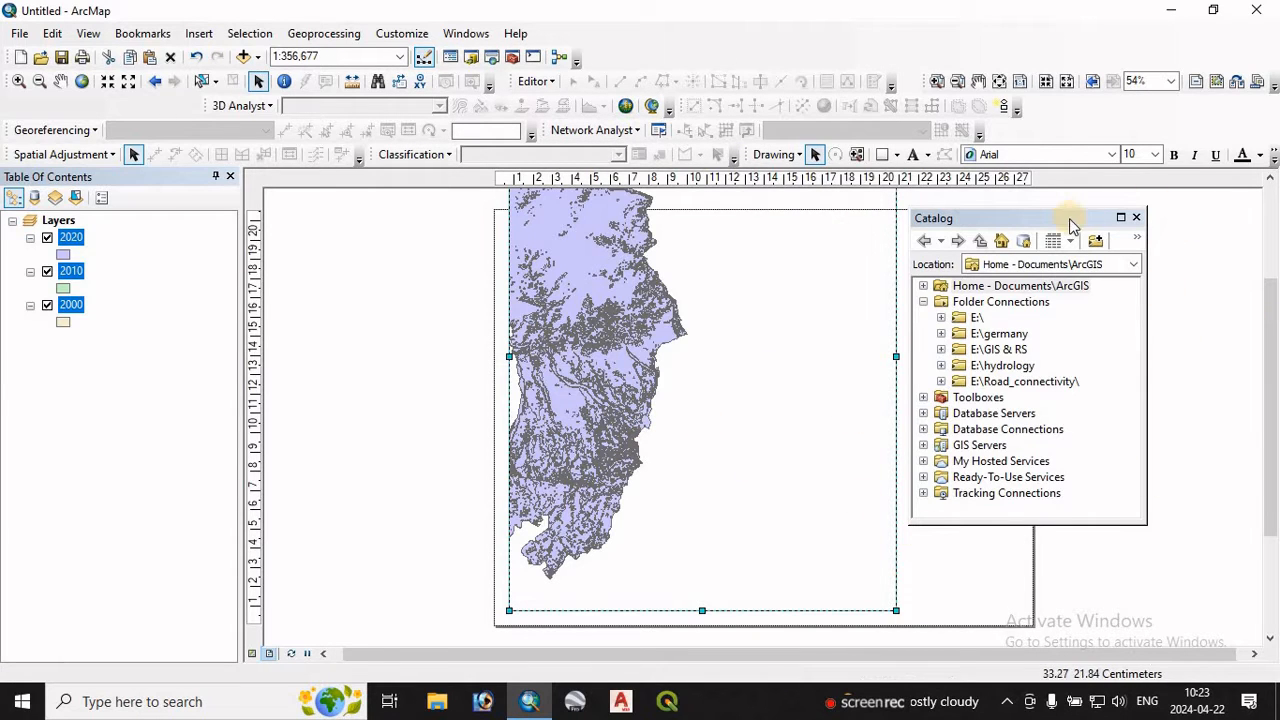
Step: Shrink the data frame to a narrow upright rectangle in the left third of the page and show the map at full extent in it
{"action": "left_click_drag", "start_coordinate": [1070, 225], "coordinate": [1153, 217]}
{"action": "scroll", "coordinate": [881, 386], "scroll_direction": "up", "scroll_amount": 2}
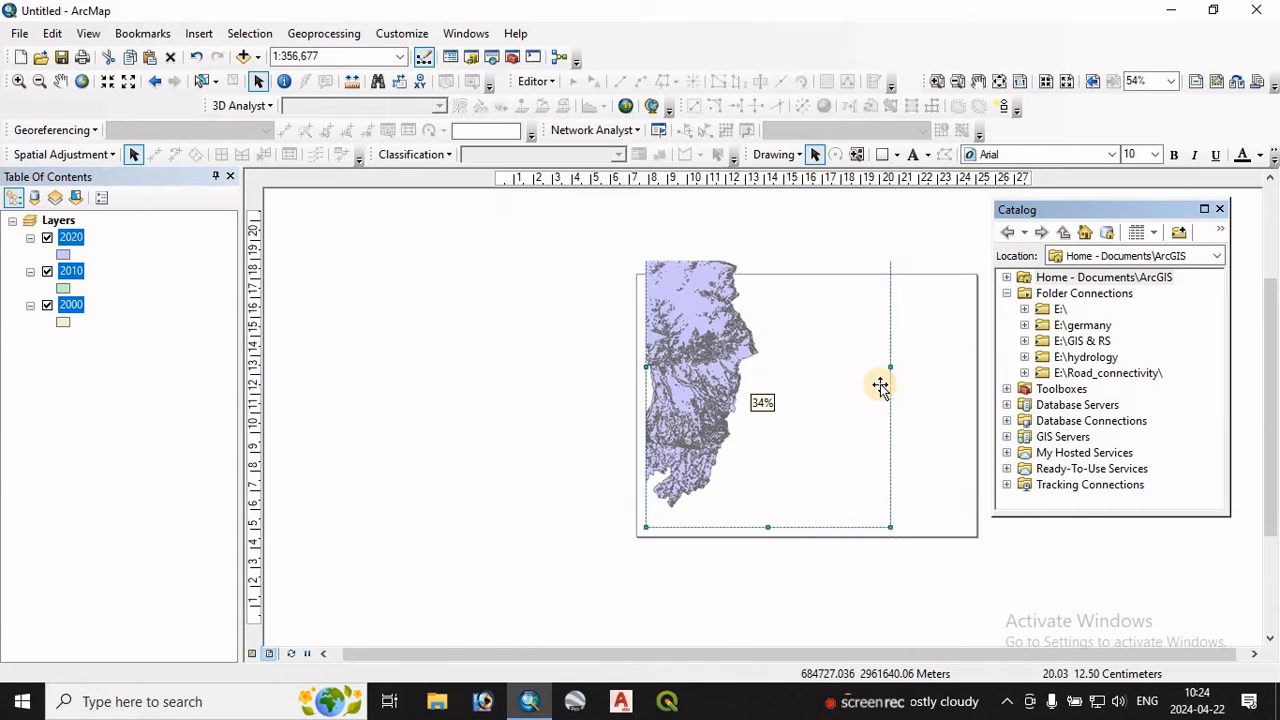
{"action": "scroll", "coordinate": [877, 391], "scroll_direction": "up", "scroll_amount": 2}
{"action": "left_click", "coordinate": [975, 85]}
{"action": "left_click_drag", "start_coordinate": [795, 403], "coordinate": [547, 400]}
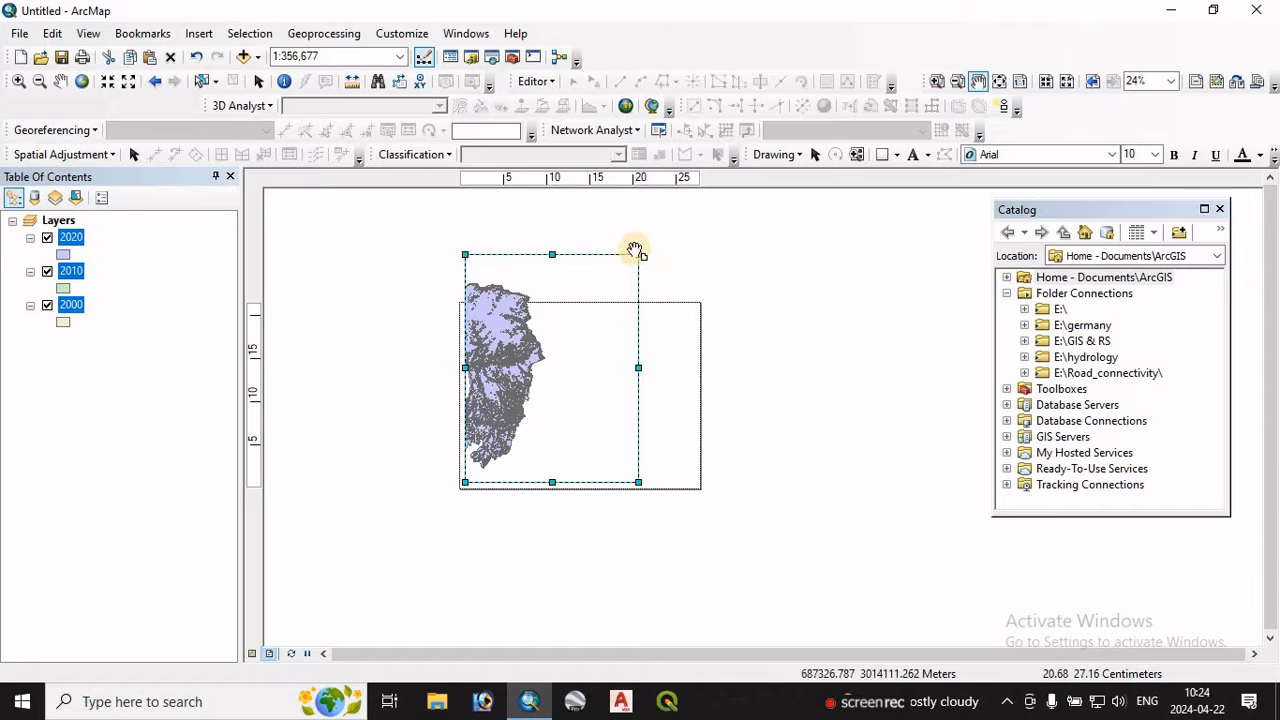
{"action": "left_click", "coordinate": [258, 81]}
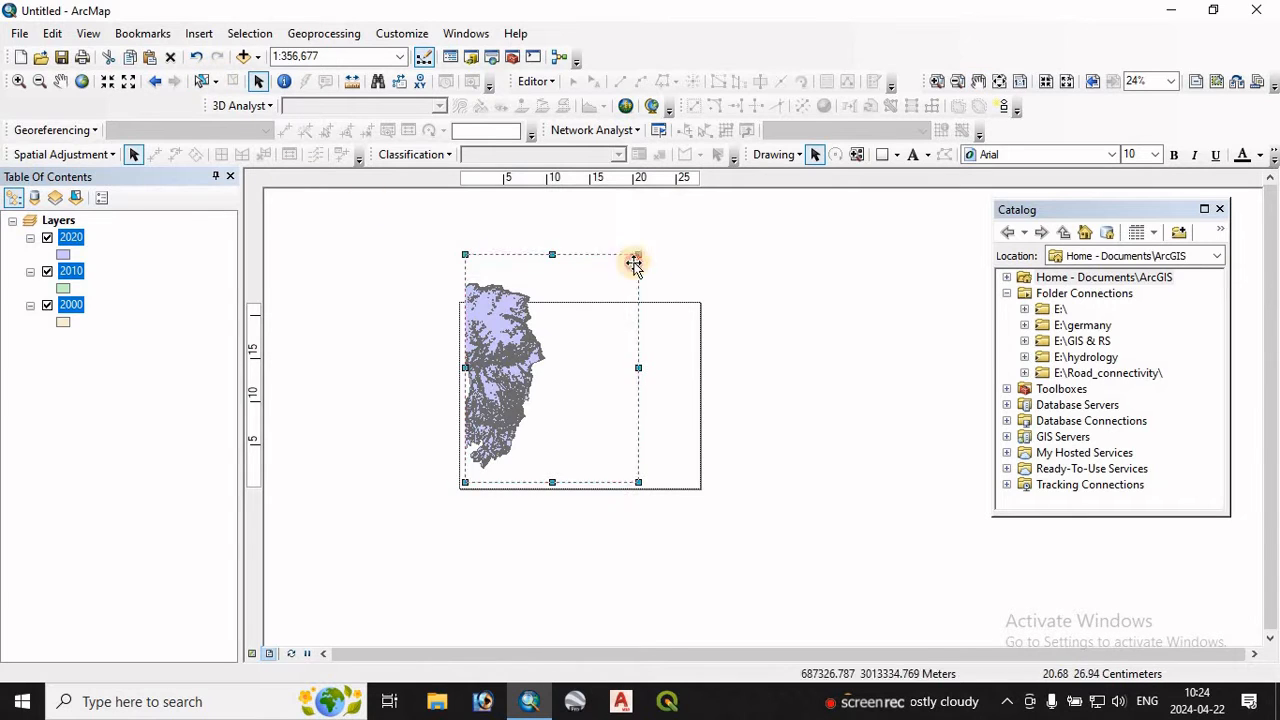
{"action": "left_click_drag", "start_coordinate": [634, 257], "coordinate": [569, 337]}
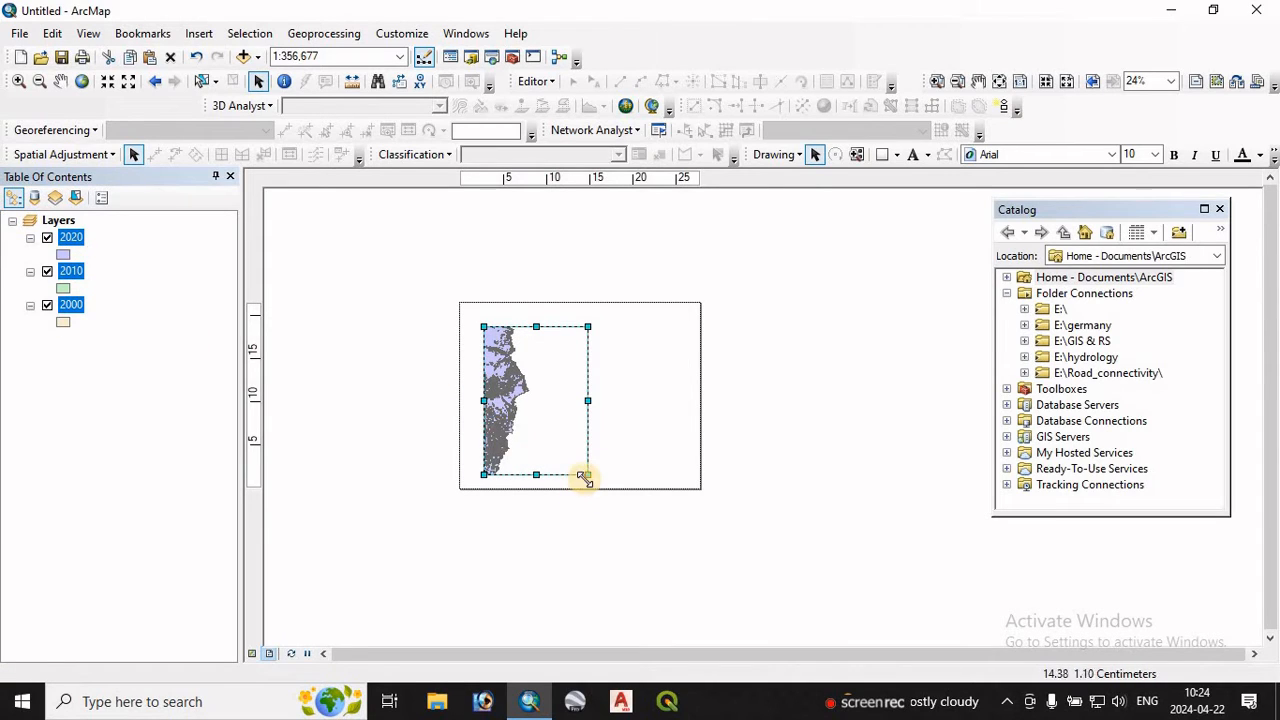
{"action": "left_click_drag", "start_coordinate": [587, 476], "coordinate": [548, 452]}
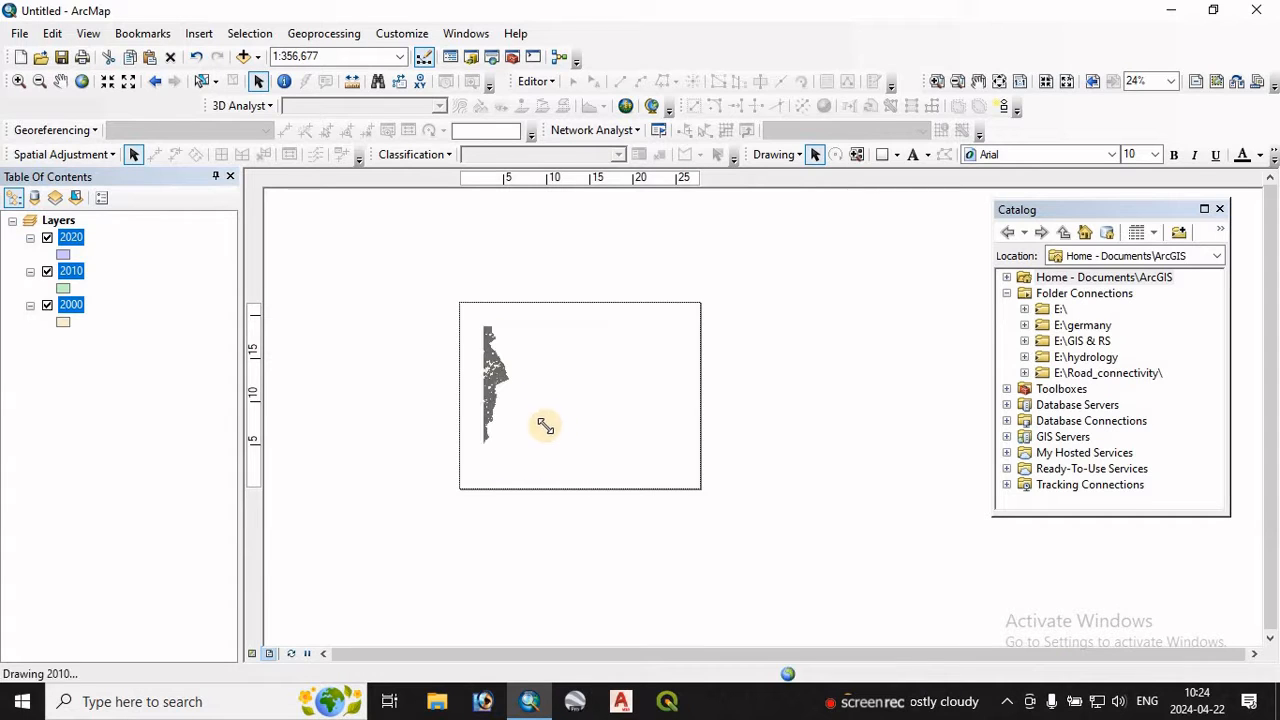
{"action": "left_click_drag", "start_coordinate": [519, 403], "coordinate": [516, 403]}
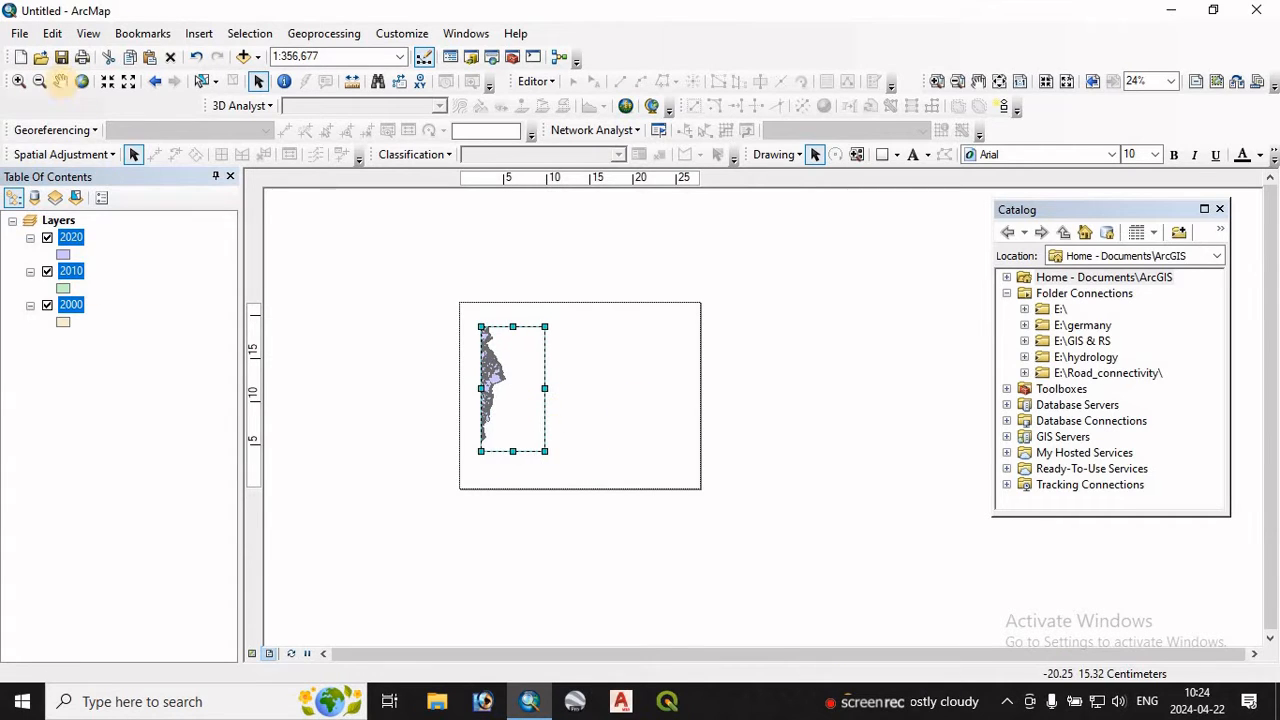
{"action": "left_click", "coordinate": [81, 82]}
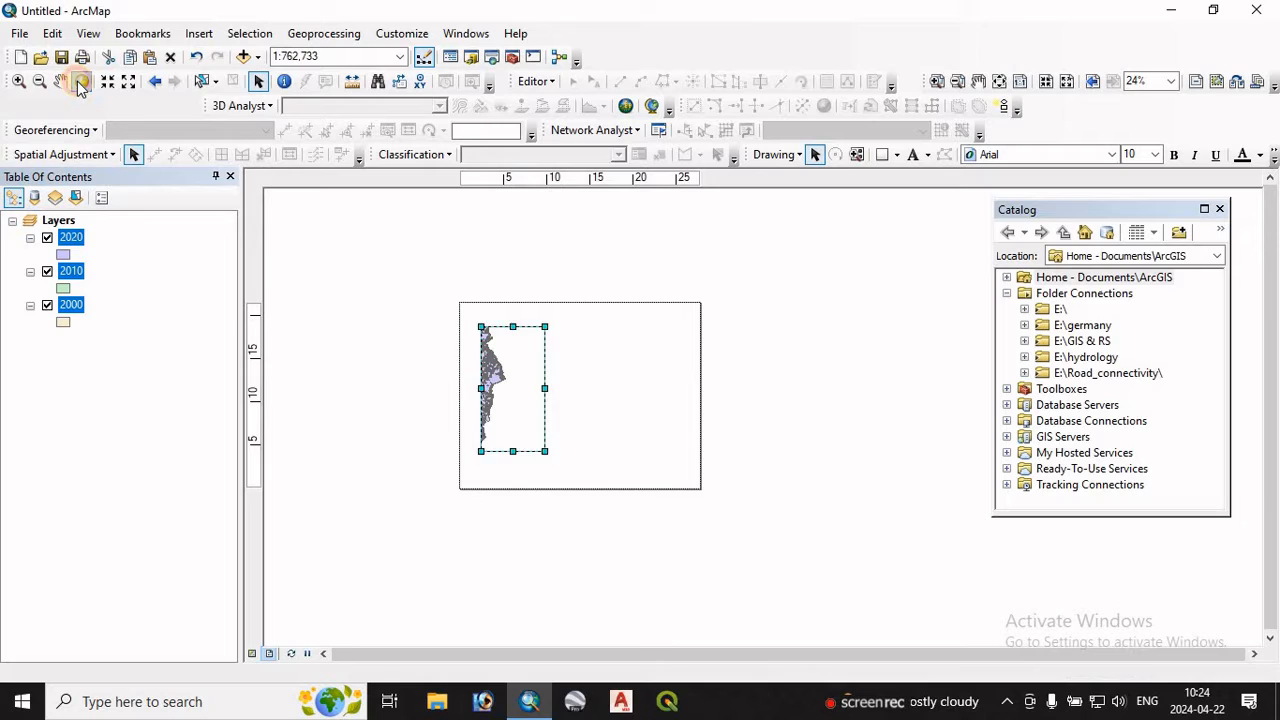
Step: Turn off the 2010 and 2000 layers and select only the 2020 layer
{"action": "left_click", "coordinate": [47, 271]}
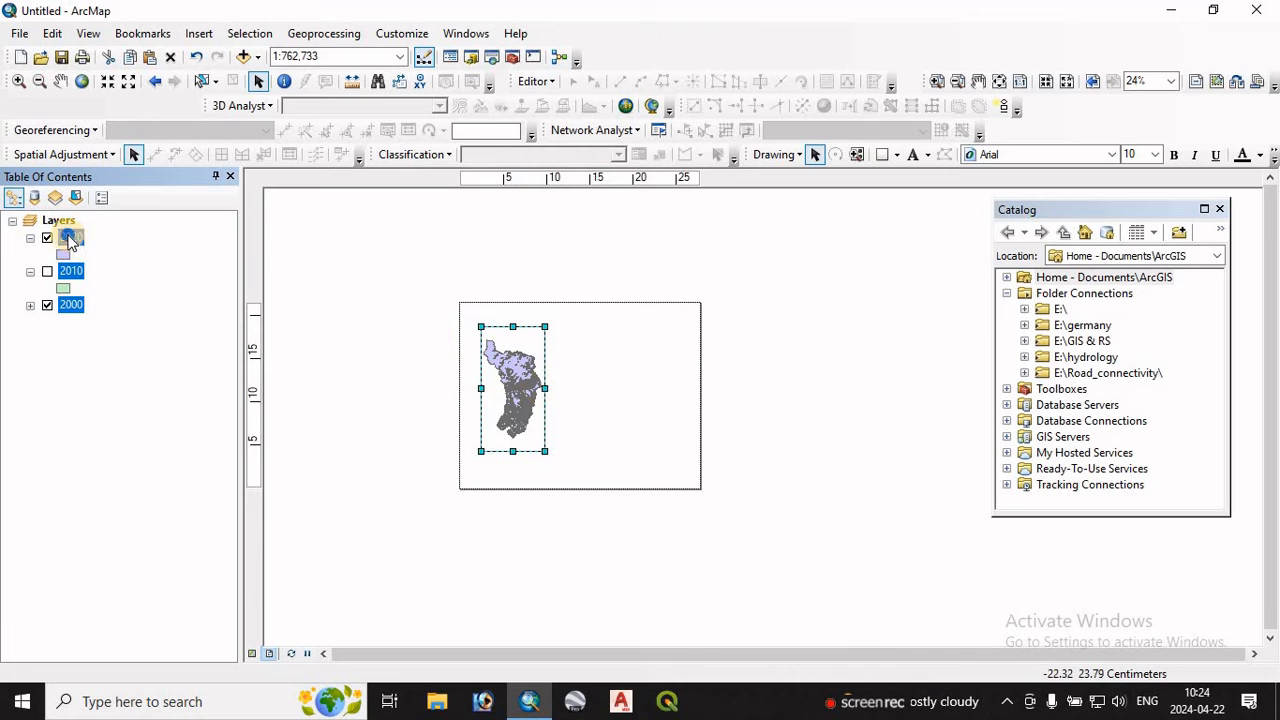
{"action": "right_click", "coordinate": [68, 236]}
{"action": "left_click", "coordinate": [47, 305]}
{"action": "left_click", "coordinate": [70, 238]}
Step: Symbolize the 2020 layer by unique values of the LULC field and add all its values
{"action": "right_click", "coordinate": [73, 236]}
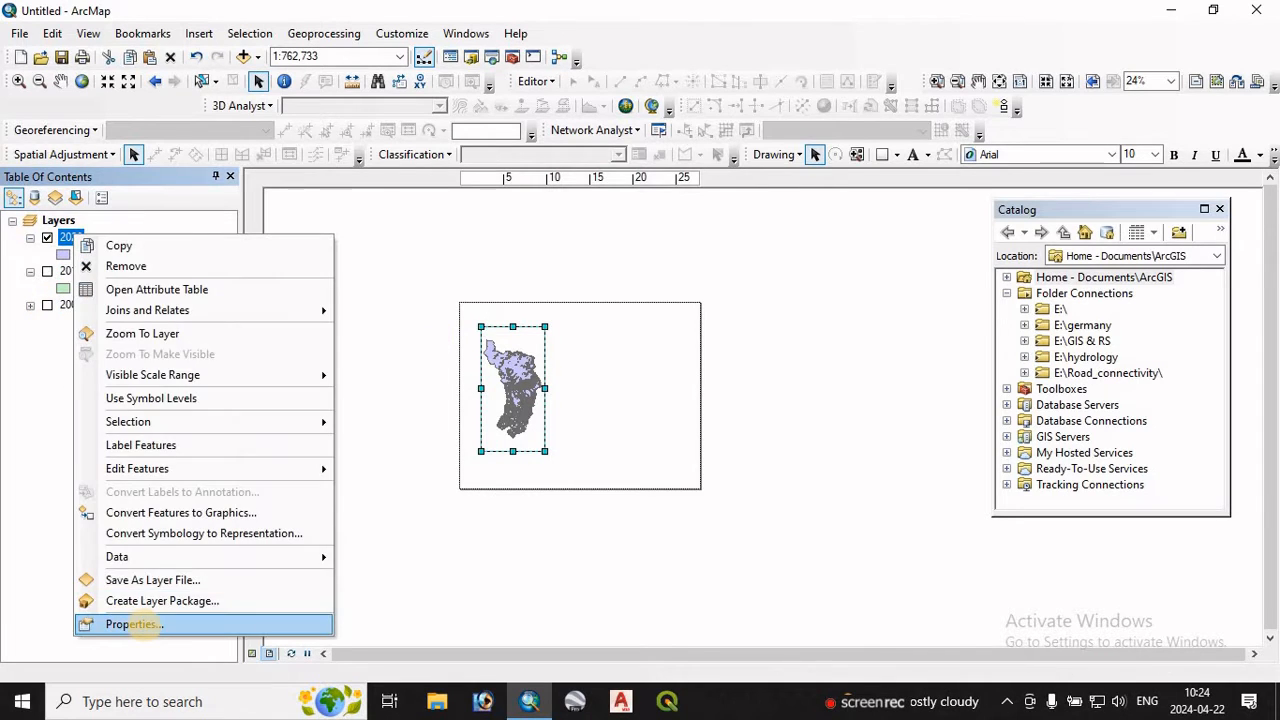
{"action": "left_click", "coordinate": [142, 624]}
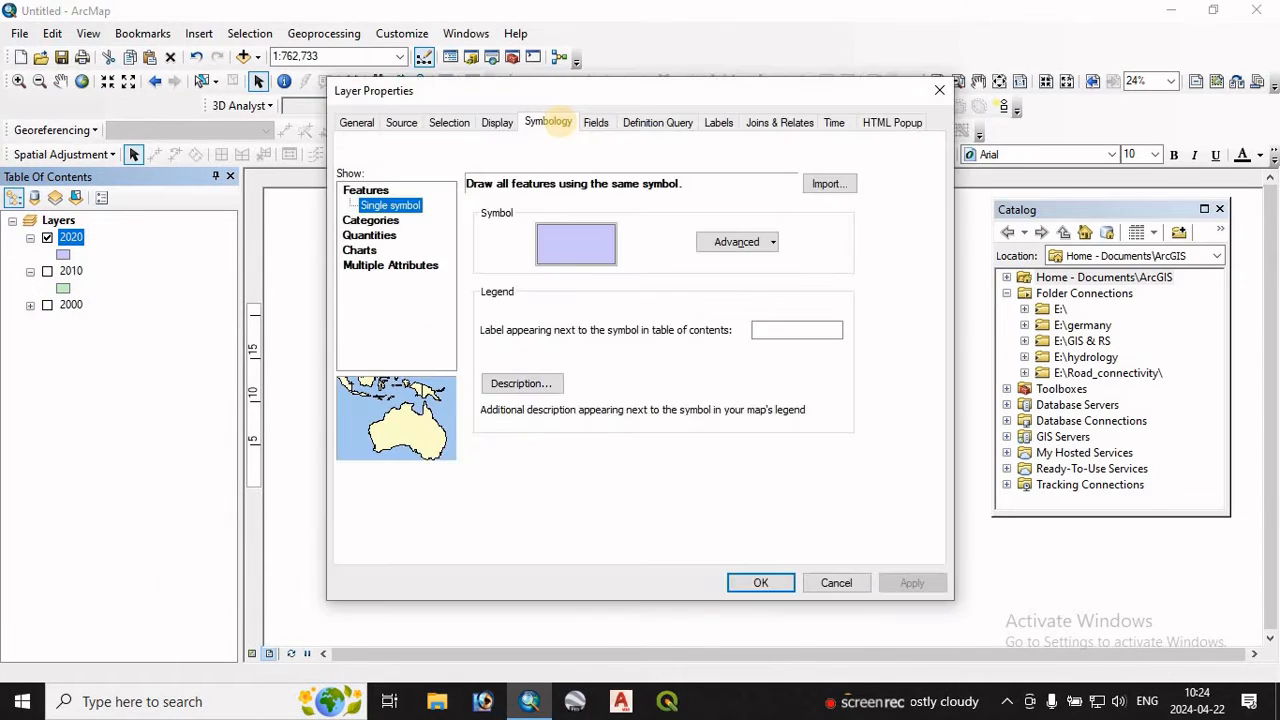
{"action": "left_click", "coordinate": [375, 221]}
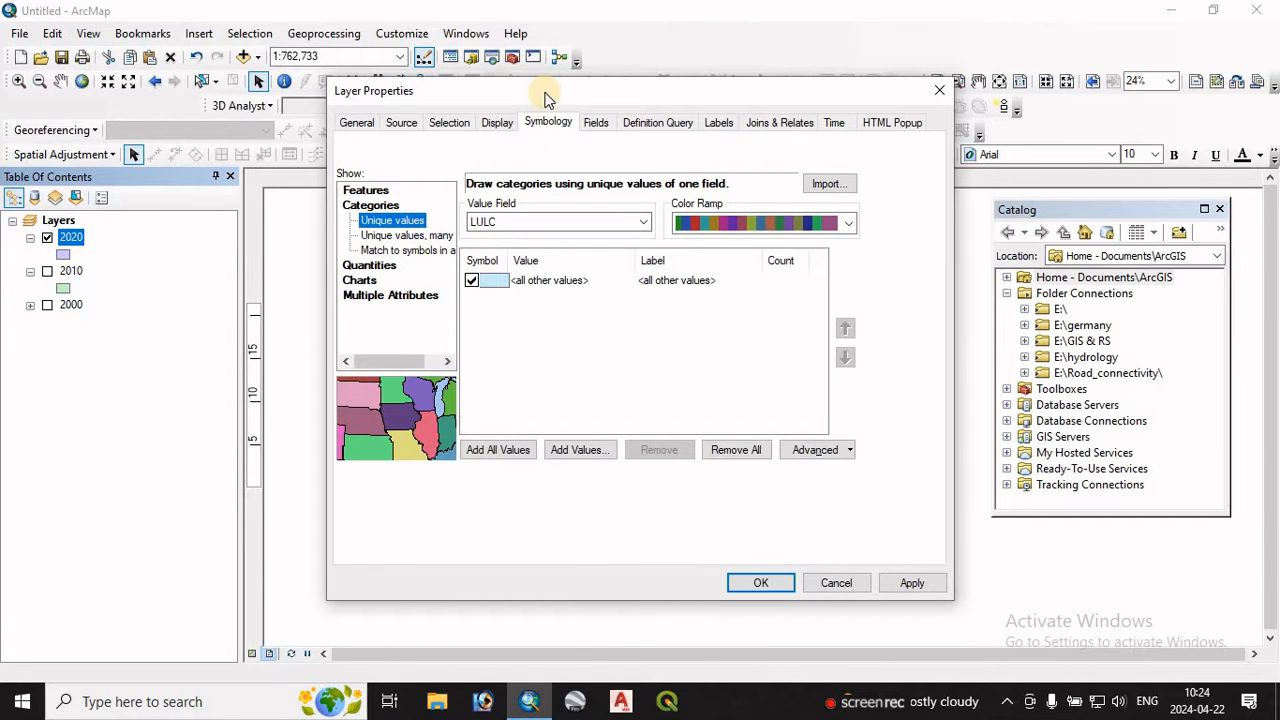
{"action": "left_click_drag", "start_coordinate": [545, 97], "coordinate": [502, 110]}
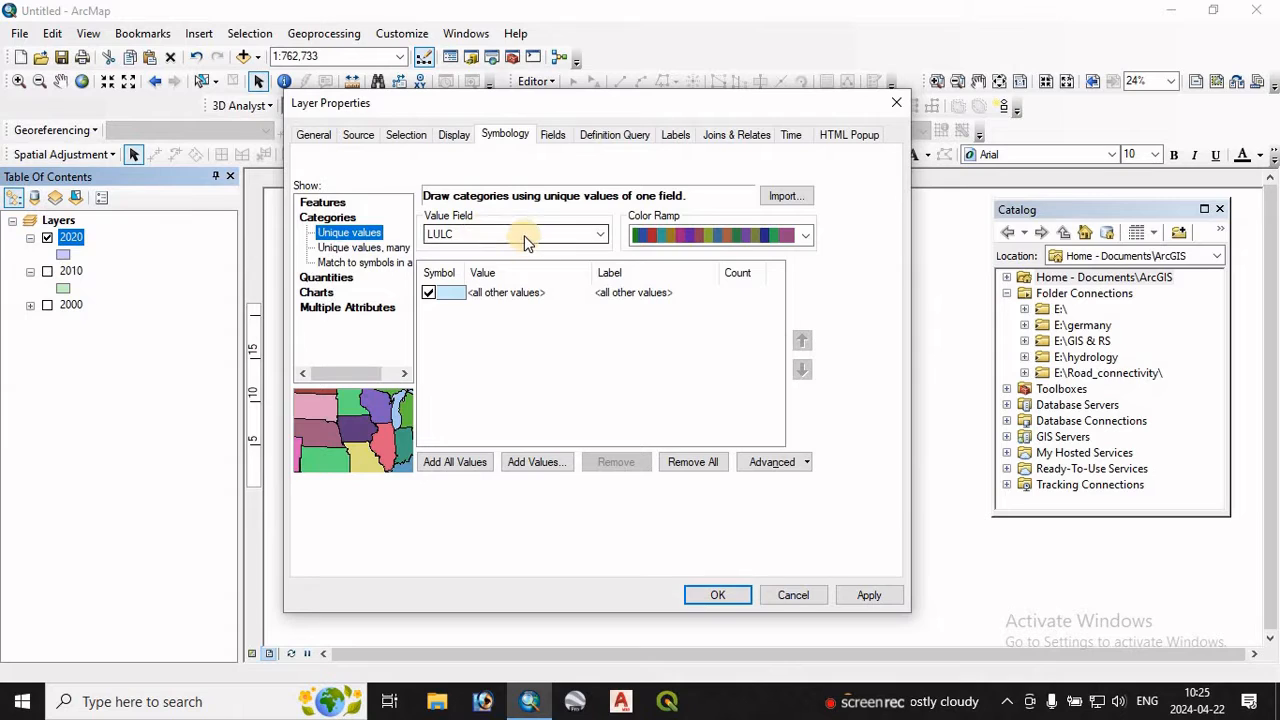
{"action": "left_click", "coordinate": [525, 240]}
{"action": "left_click", "coordinate": [528, 237]}
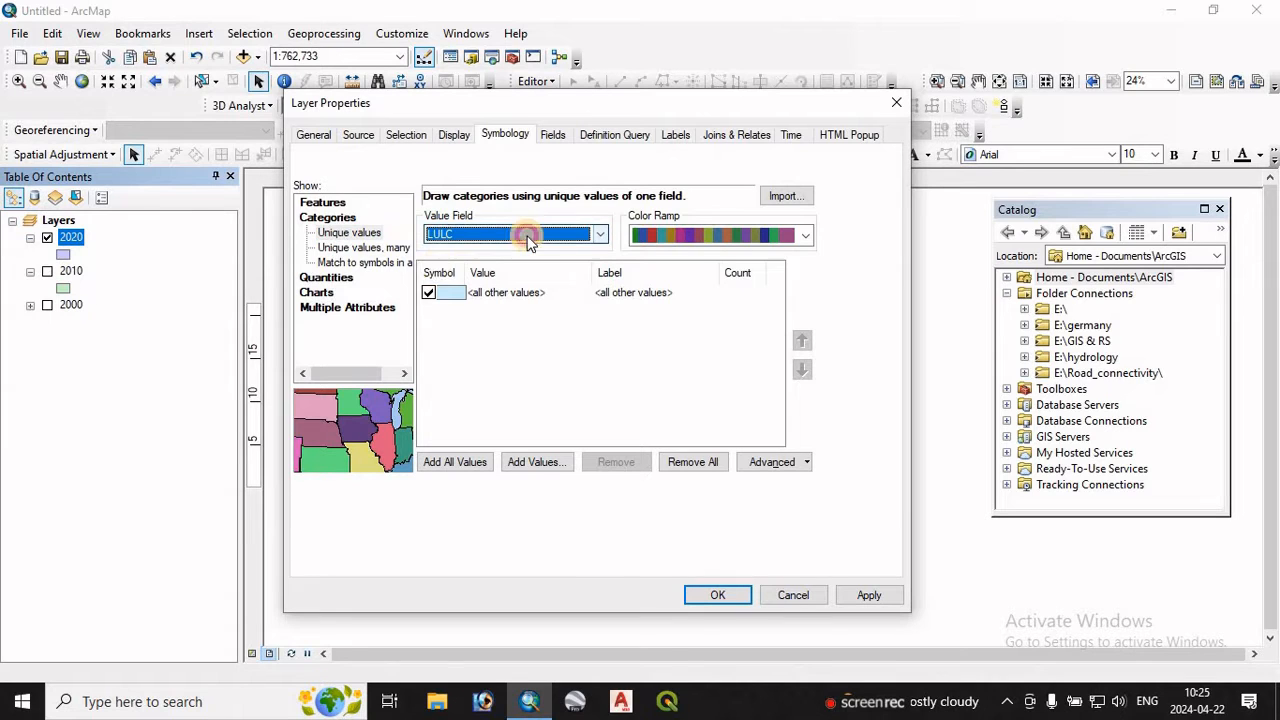
{"action": "left_click", "coordinate": [443, 465]}
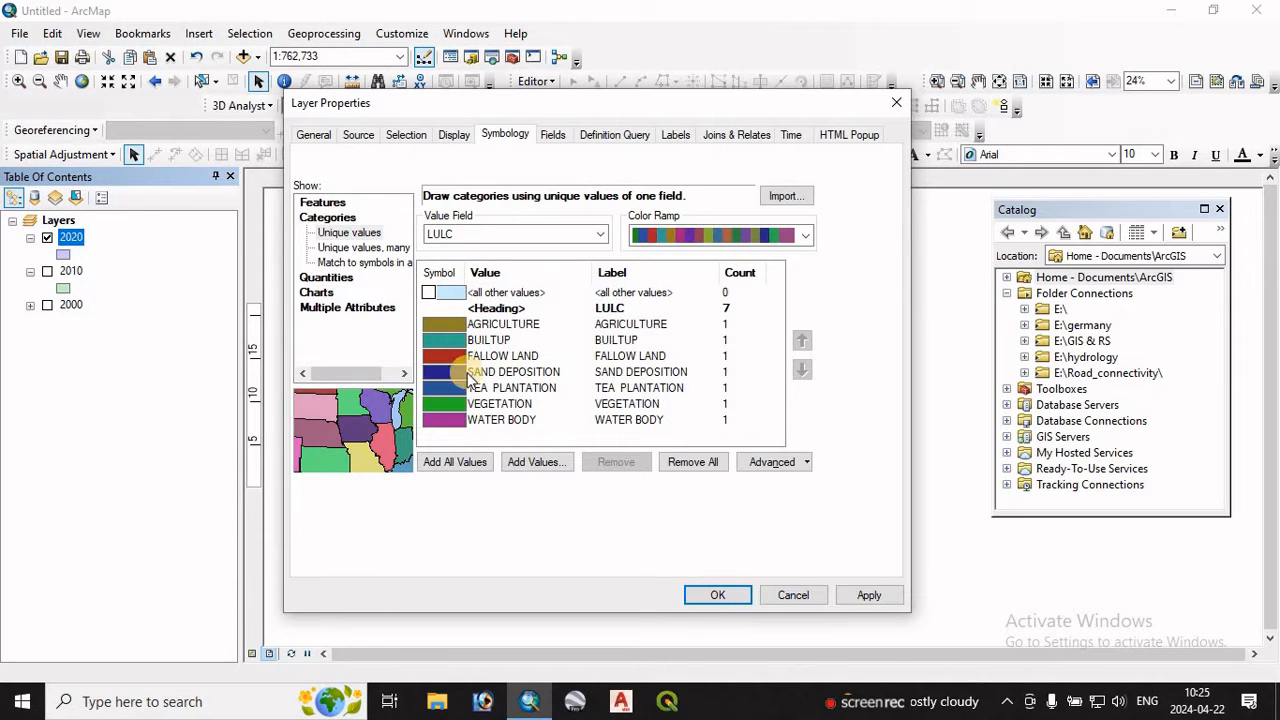
Step: Recolor the seven LULC classes yellow, red, orange, grey, light green, green and blue in list order, and remove the outline color from all symbols
{"action": "double_click", "coordinate": [441, 318]}
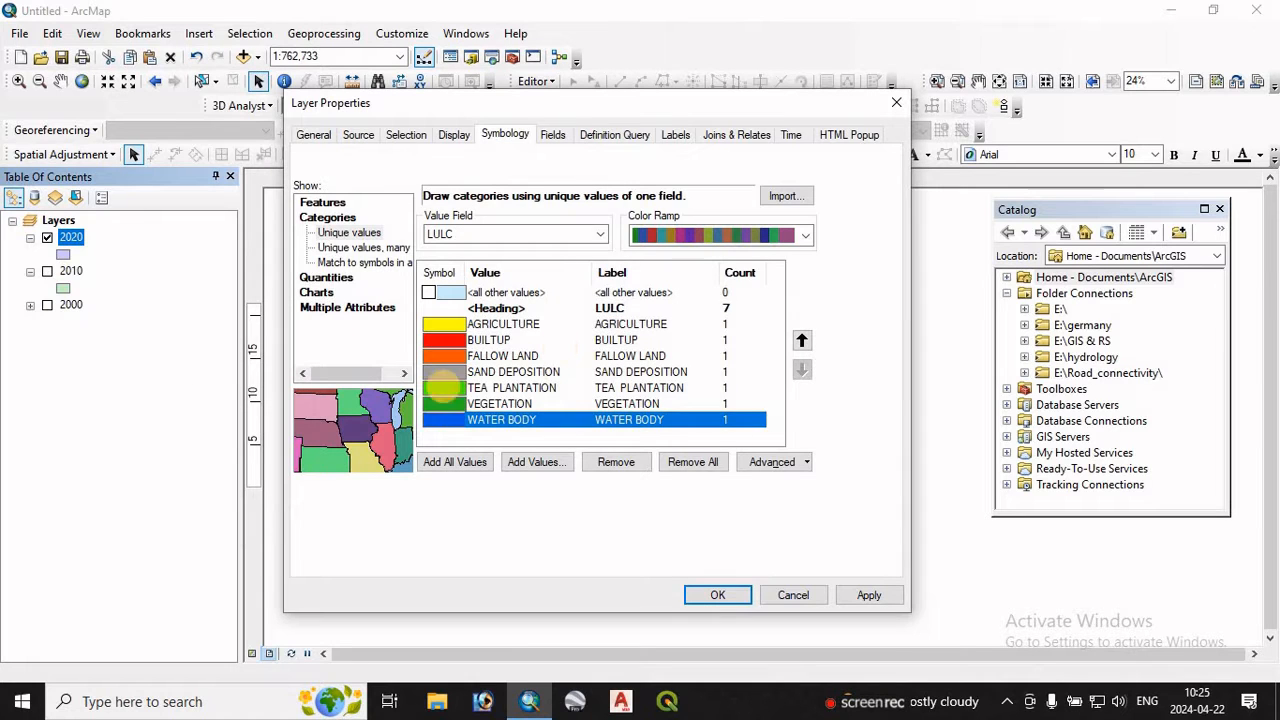
{"action": "right_click", "coordinate": [451, 352]}
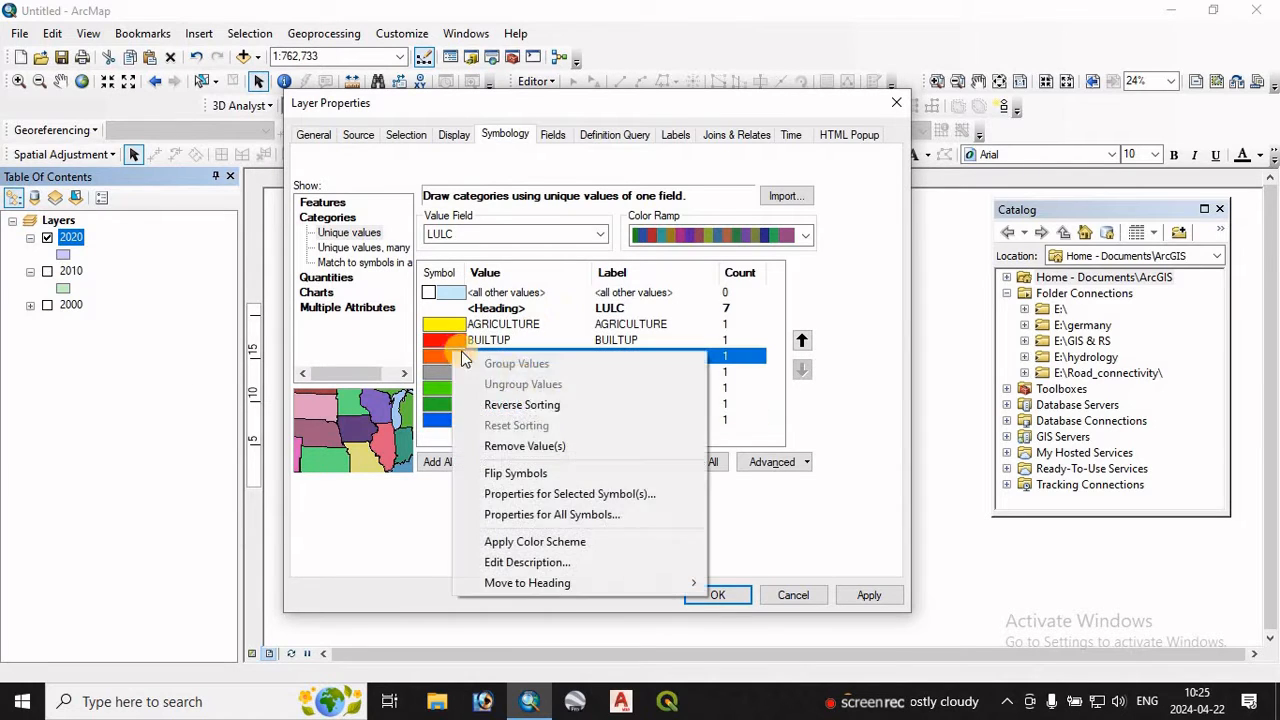
{"action": "left_click", "coordinate": [541, 512]}
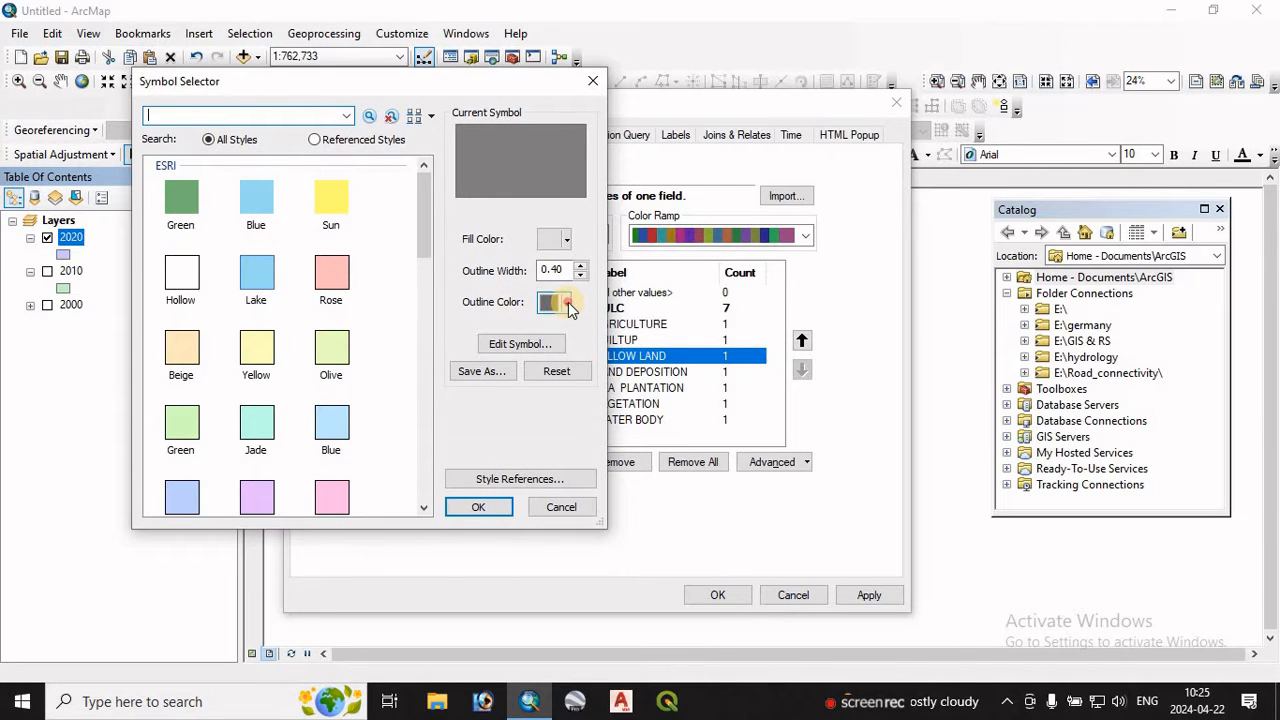
{"action": "left_click", "coordinate": [567, 302]}
{"action": "left_click", "coordinate": [558, 330]}
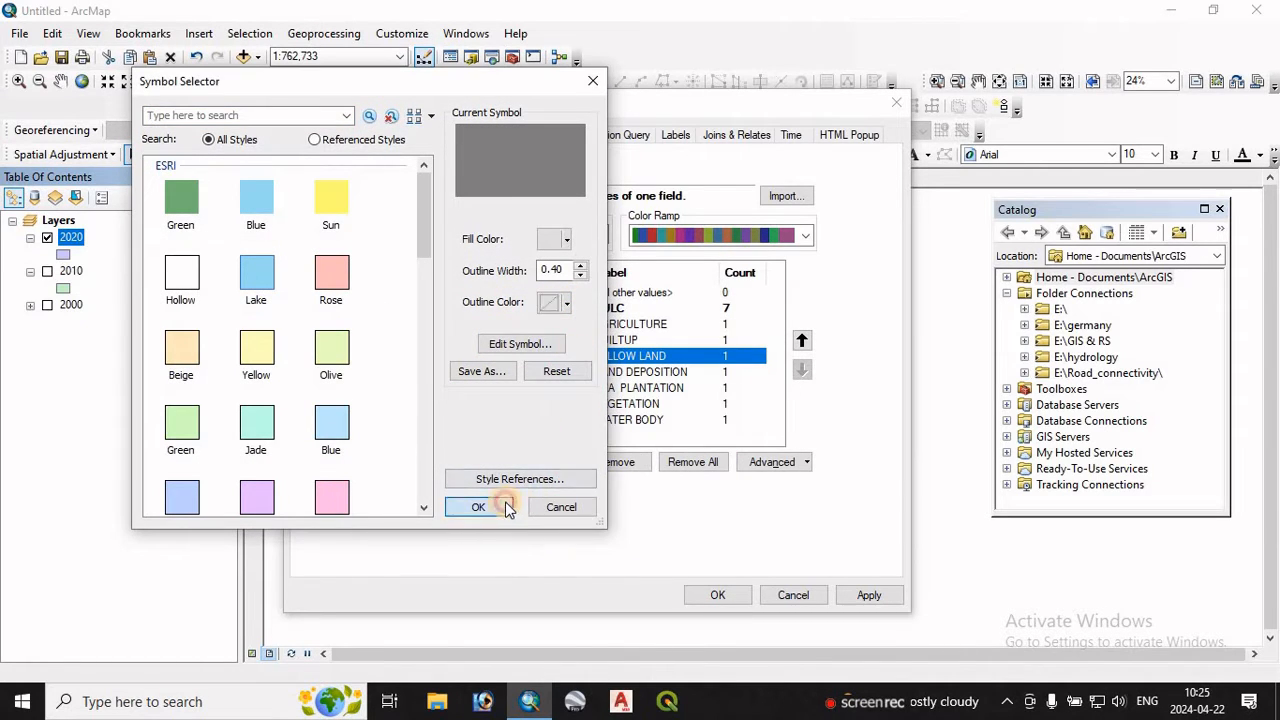
{"action": "left_click", "coordinate": [503, 505]}
{"action": "left_click", "coordinate": [866, 596]}
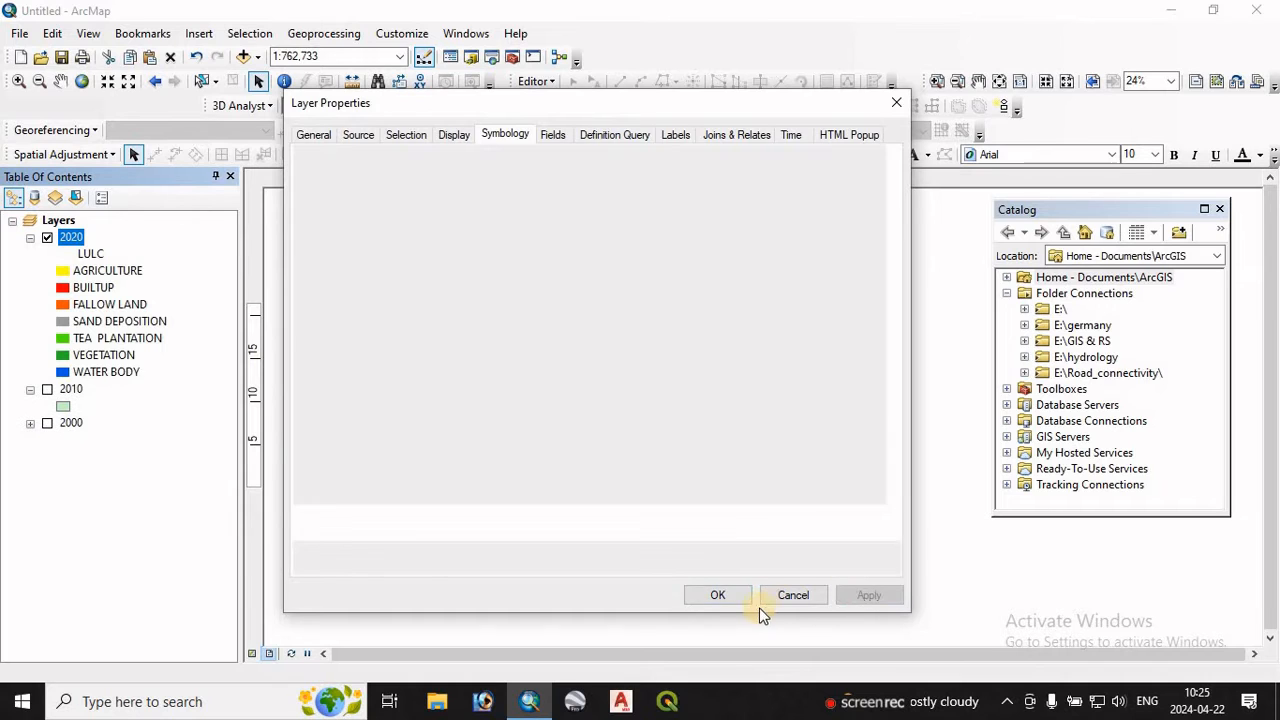
{"action": "left_click", "coordinate": [730, 596]}
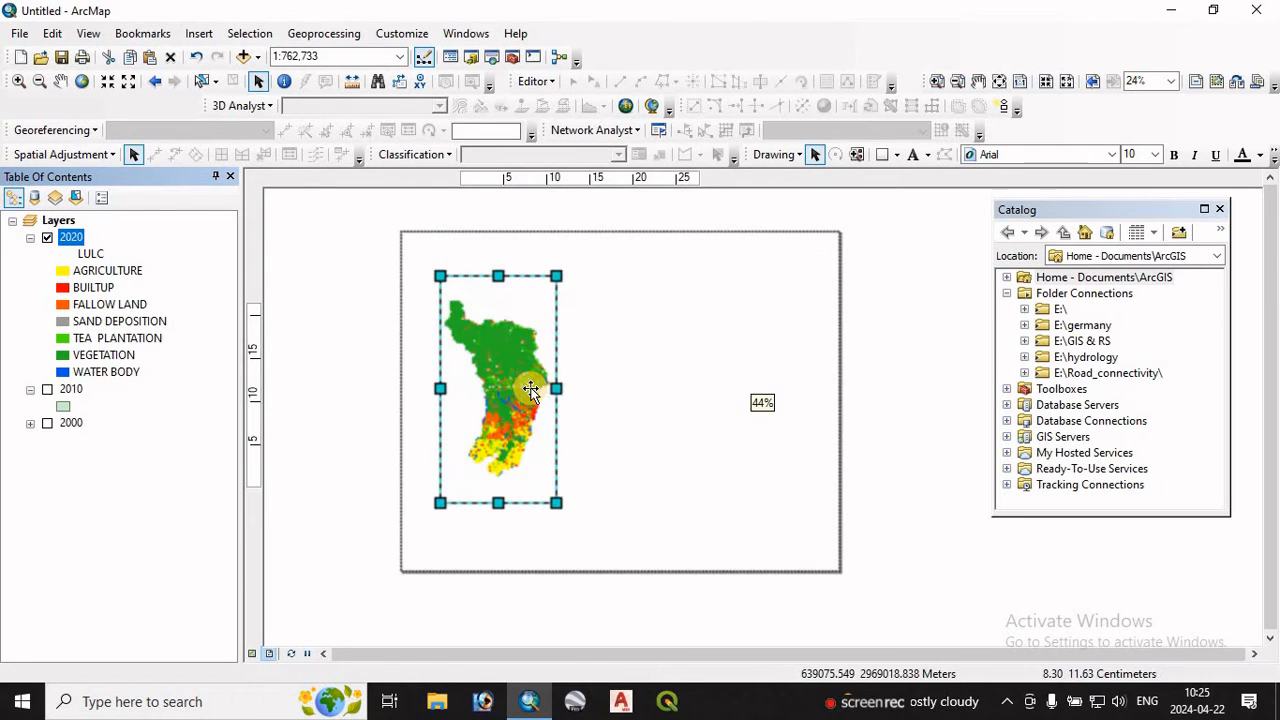
Step: Add a graticule grid to the data frame, keeping the wizard's default settings
{"action": "scroll", "coordinate": [530, 390], "scroll_direction": "up", "scroll_amount": 3}
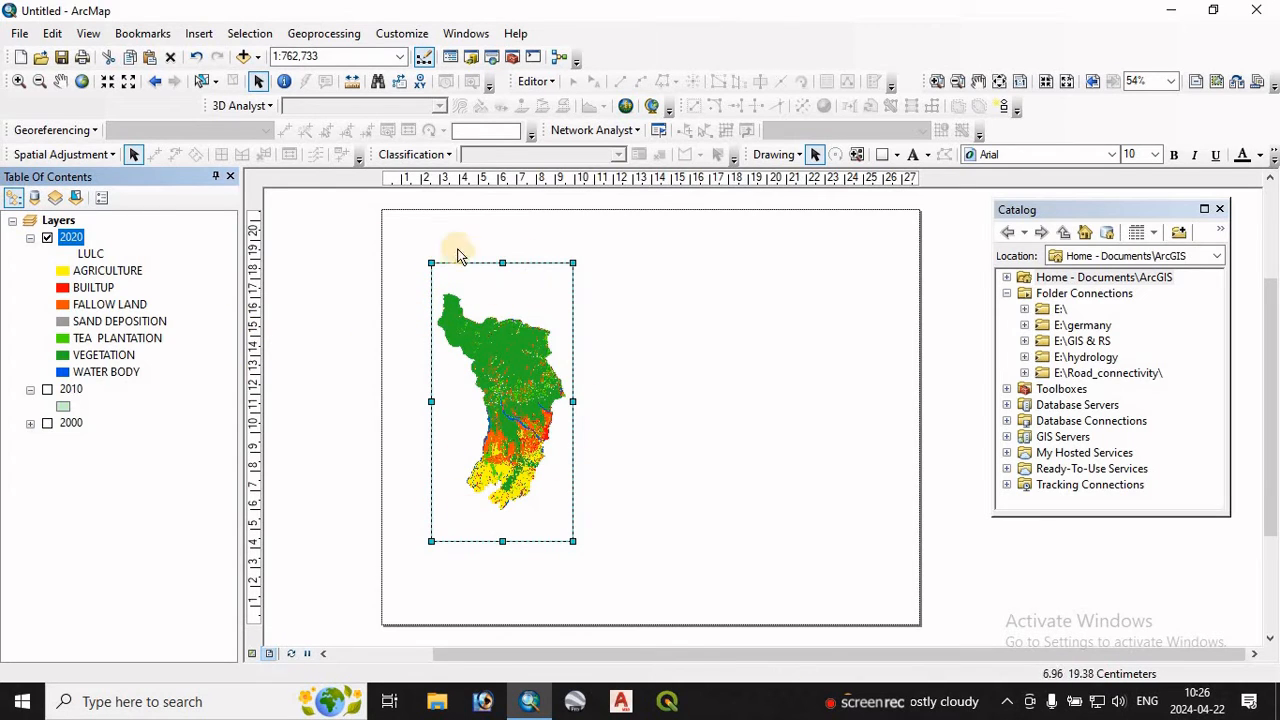
{"action": "right_click", "coordinate": [507, 287]}
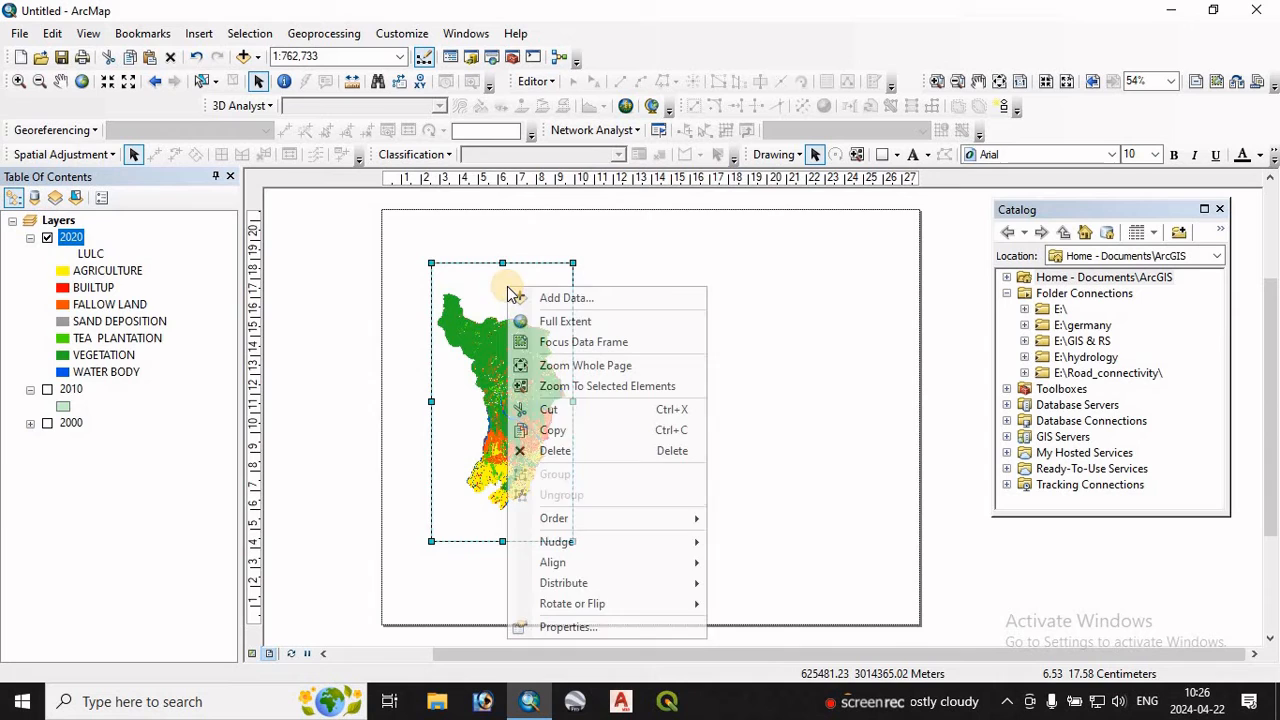
{"action": "left_click", "coordinate": [552, 630]}
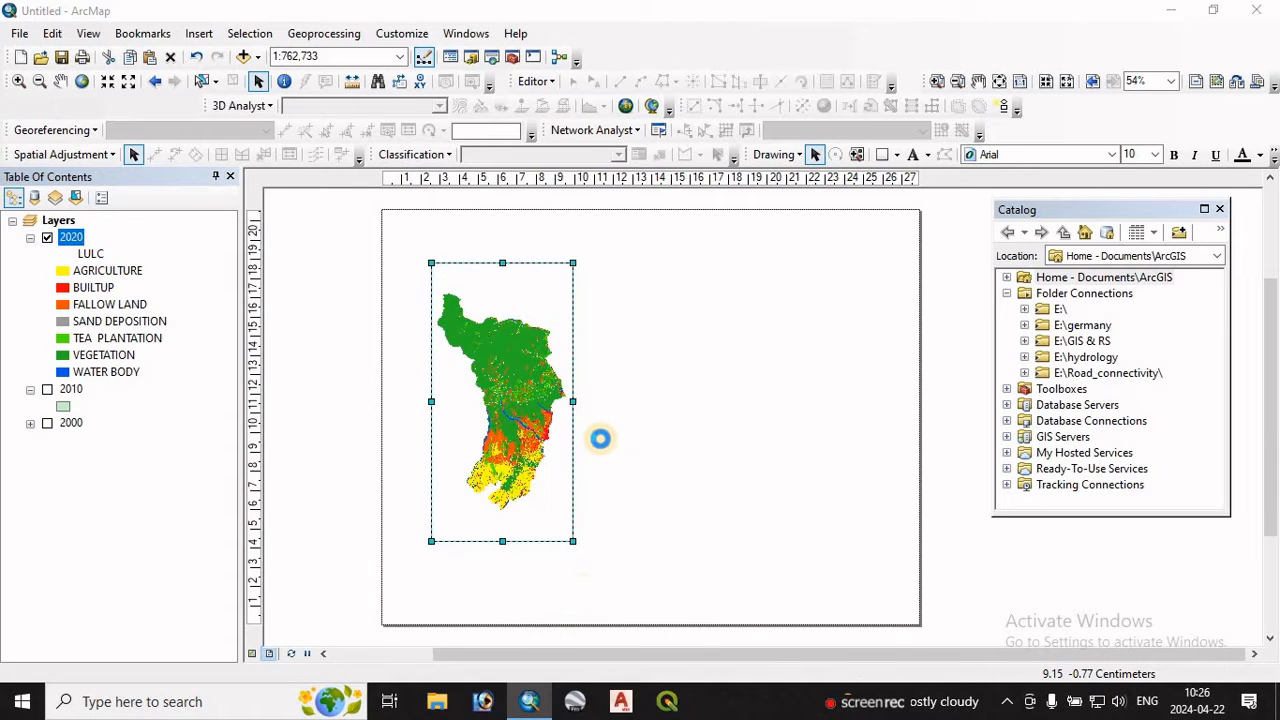
{"action": "left_click", "coordinate": [752, 170]}
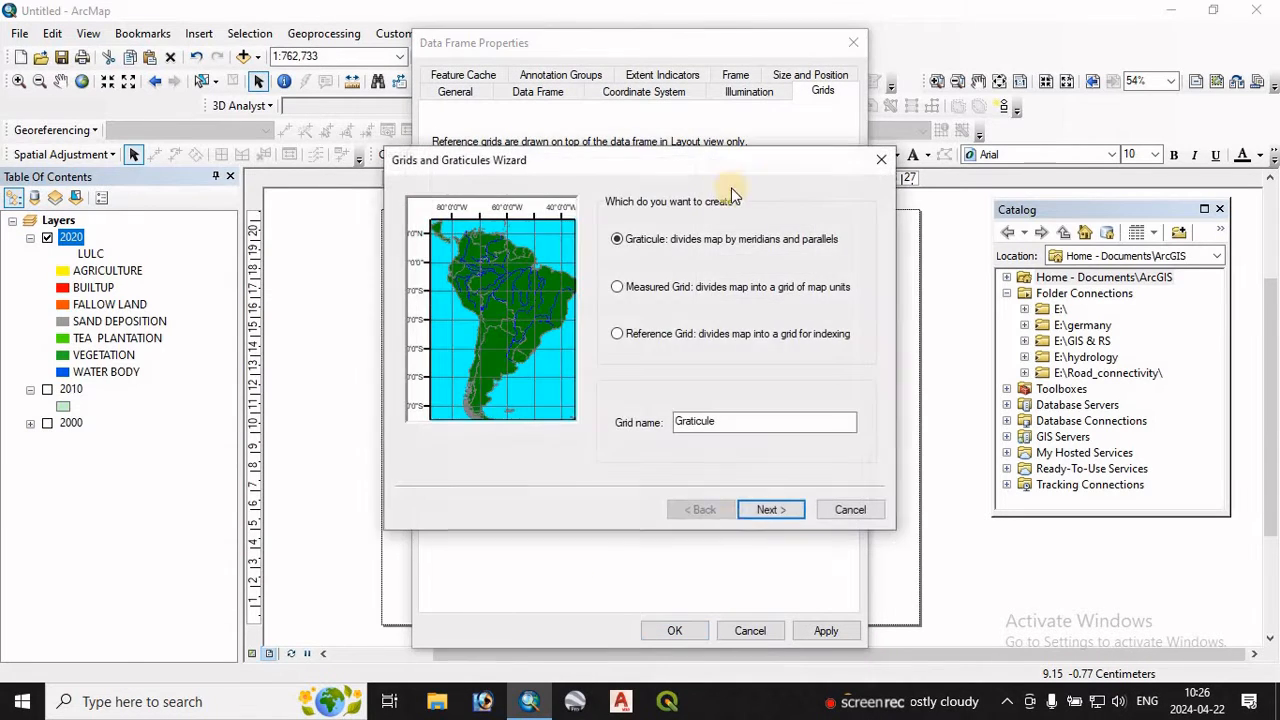
{"action": "left_click", "coordinate": [771, 509]}
{"action": "left_click", "coordinate": [777, 511]}
{"action": "left_click", "coordinate": [777, 510]}
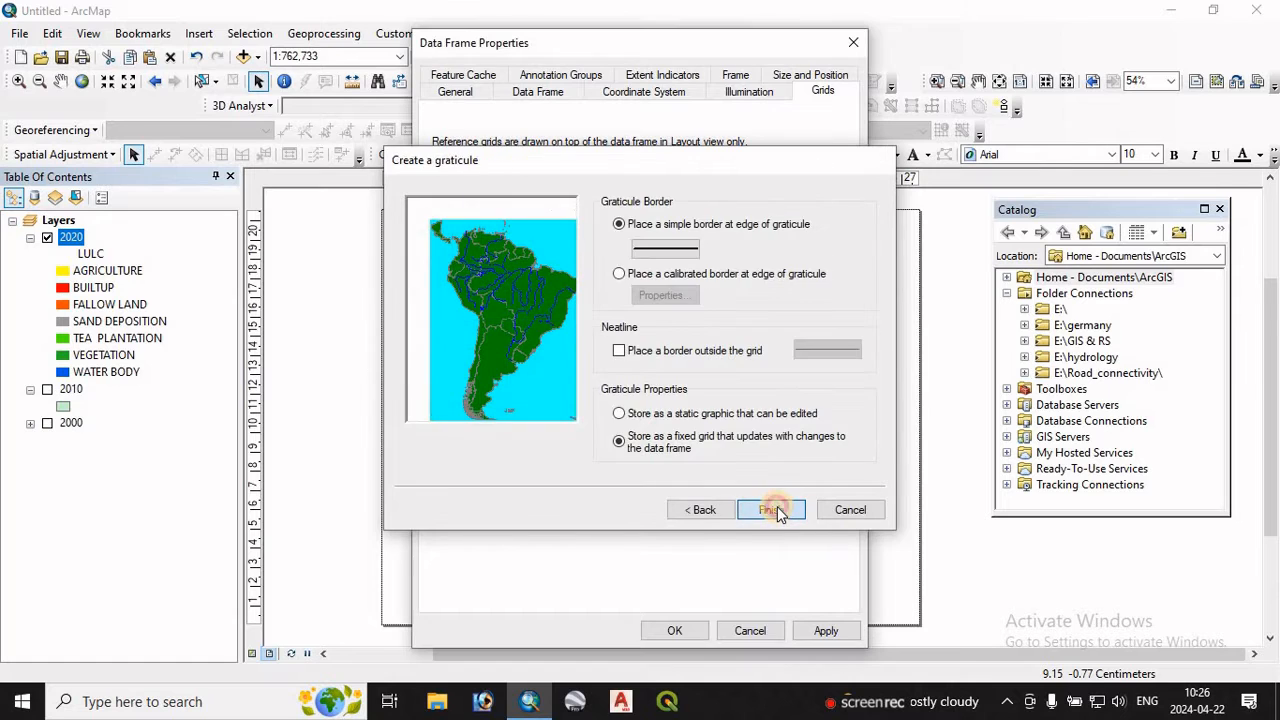
{"action": "left_click", "coordinate": [777, 507]}
{"action": "left_click", "coordinate": [675, 631]}
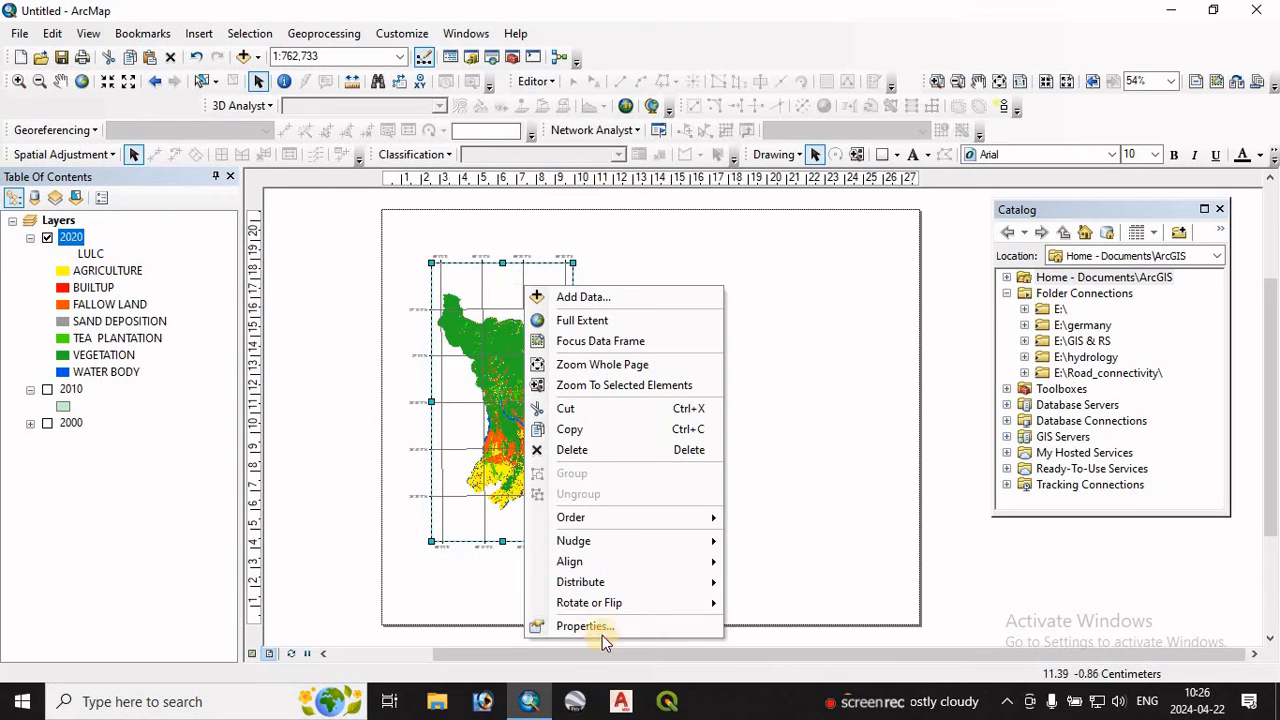
Step: Set the graticule labels to size 8 with vertical orientation on the left axis, and apply the change
{"action": "left_click", "coordinate": [596, 624]}
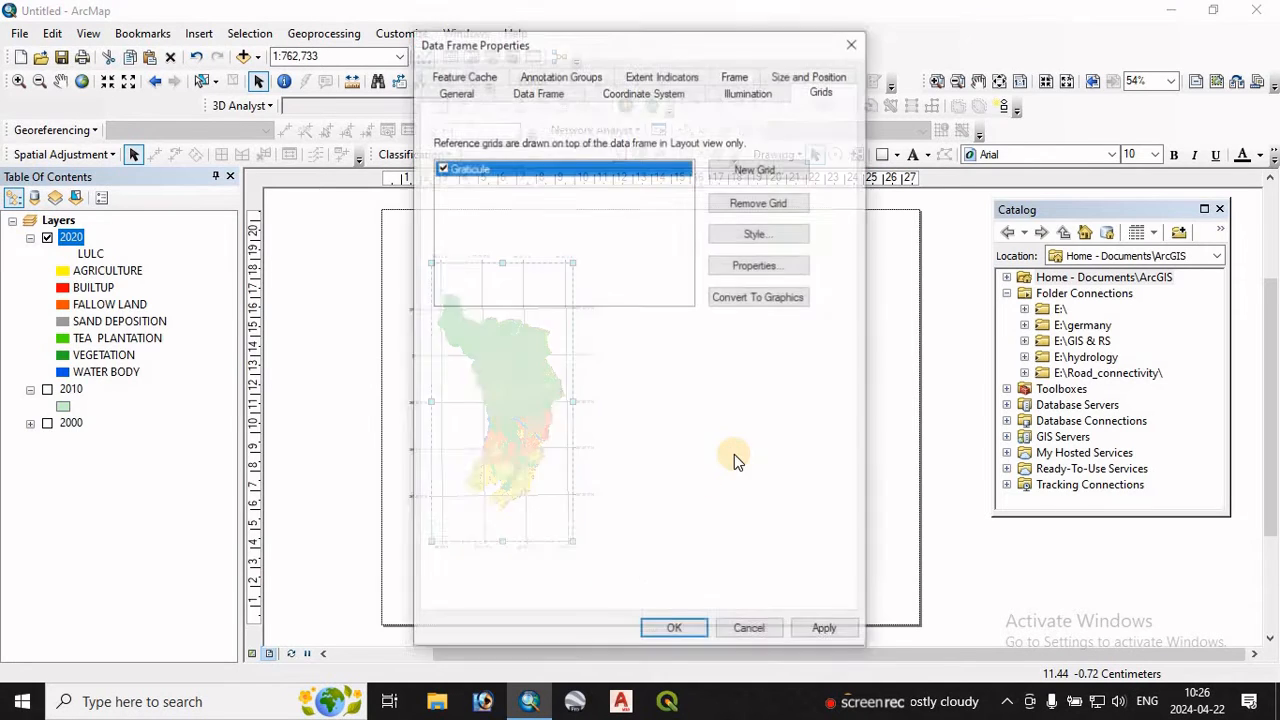
{"action": "left_click", "coordinate": [753, 268]}
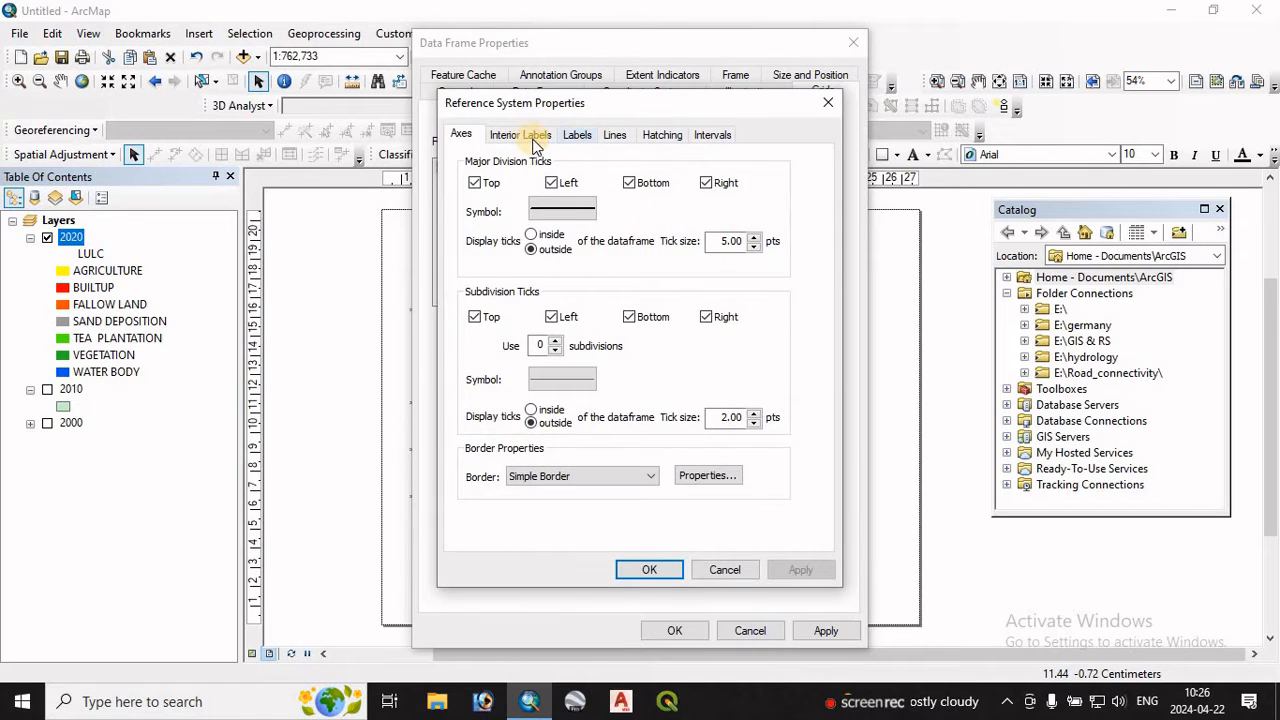
{"action": "left_click", "coordinate": [576, 135]}
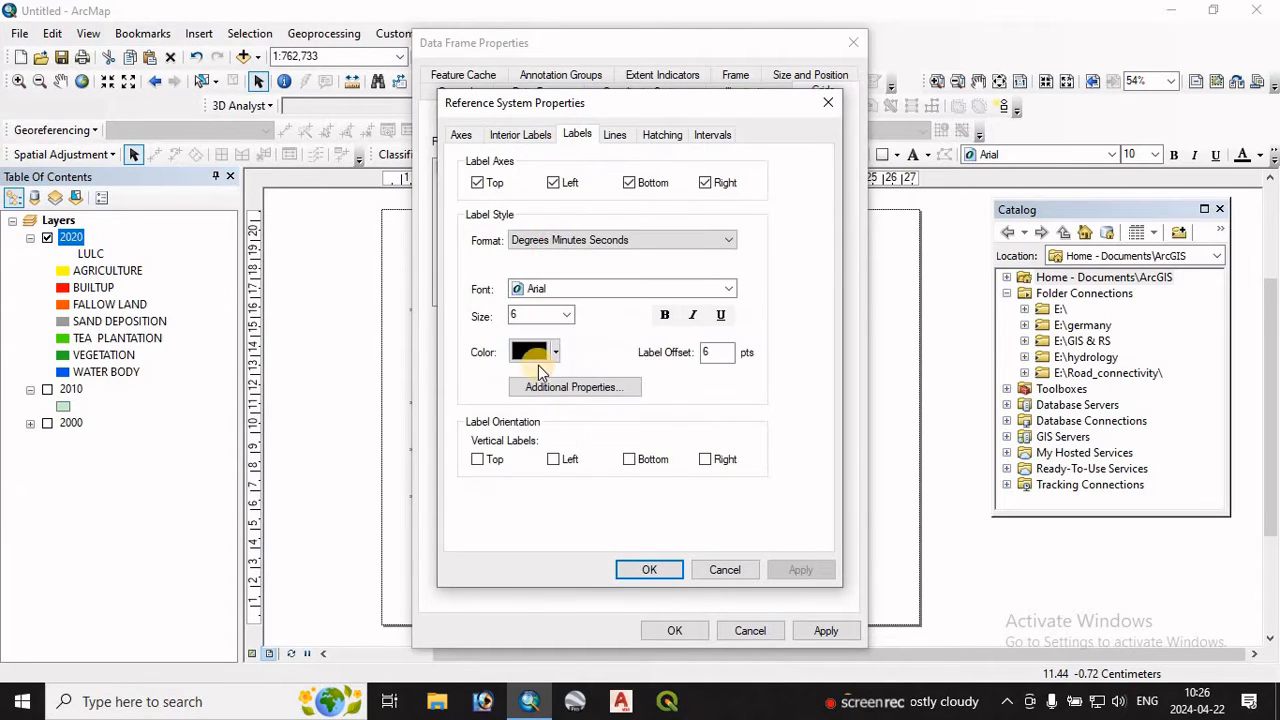
{"action": "left_click", "coordinate": [556, 462]}
{"action": "type", "text": "8"}
{"action": "left_click", "coordinate": [650, 570]}
{"action": "left_click", "coordinate": [826, 631]}
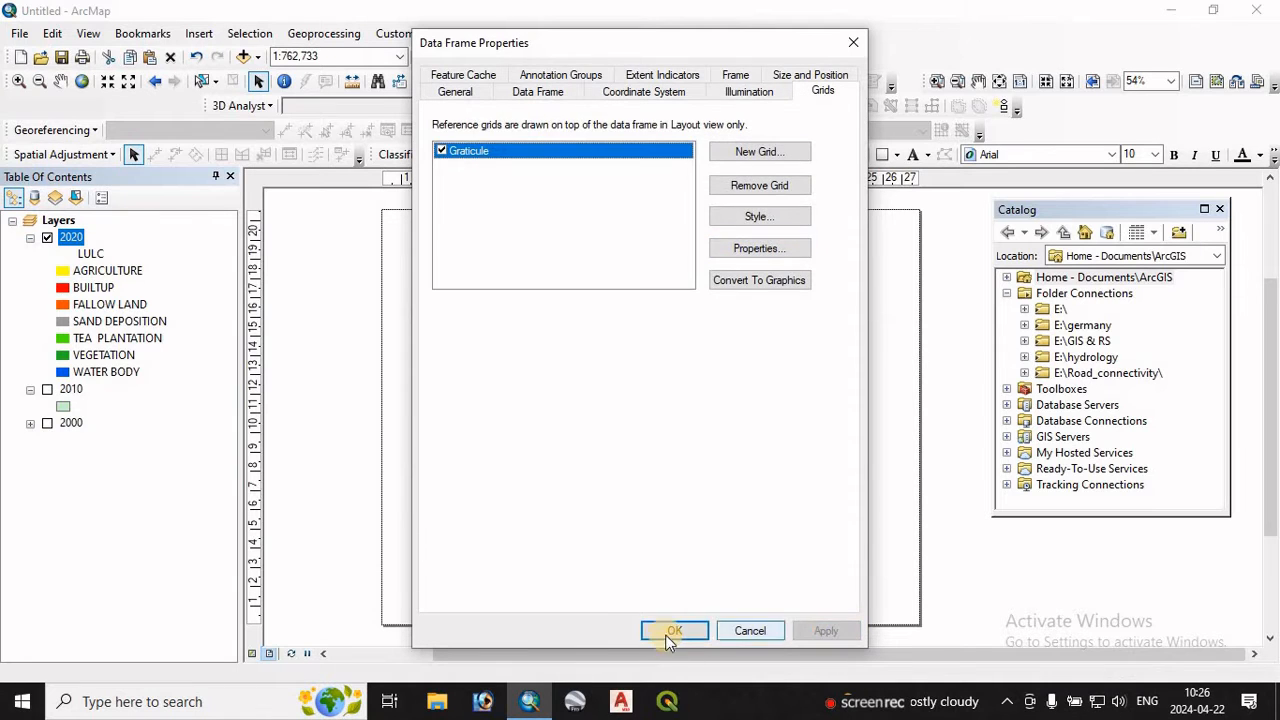
Step: Accept the data frame properties, then duplicate the 2020 map's data frame and place the copy beside the original with a small gap
{"action": "left_click", "coordinate": [672, 631]}
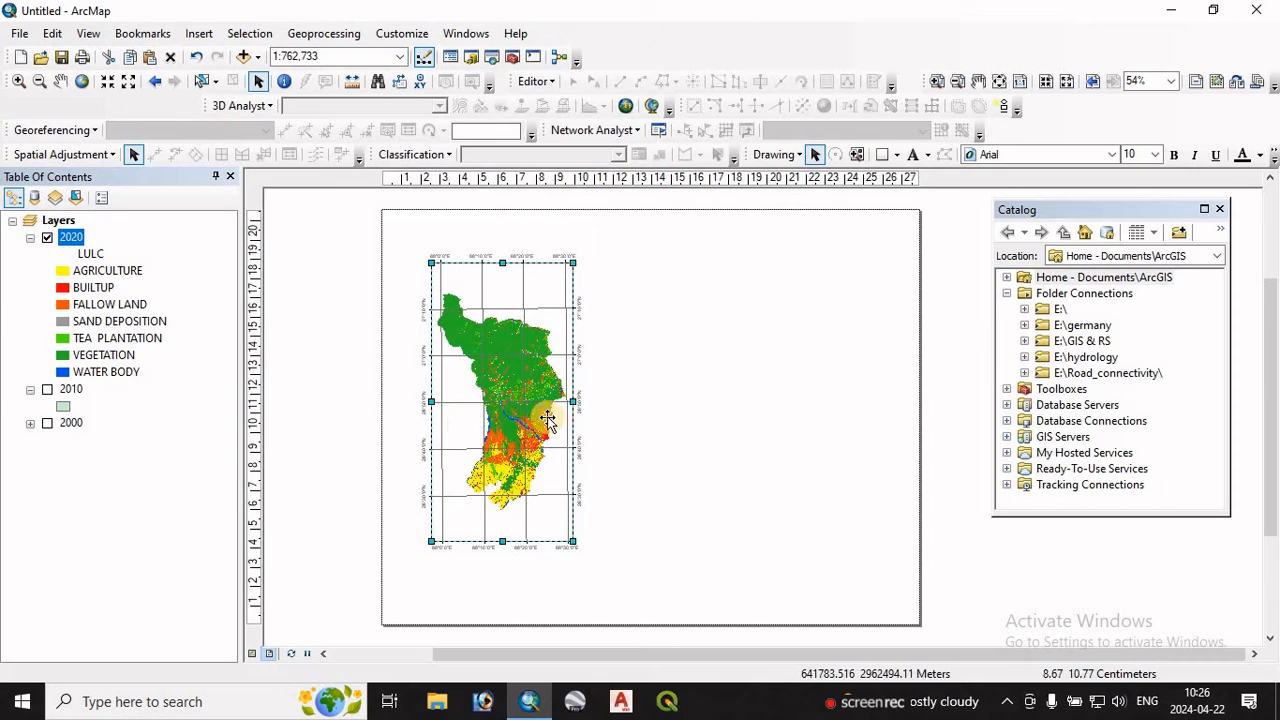
{"action": "right_click", "coordinate": [495, 318]}
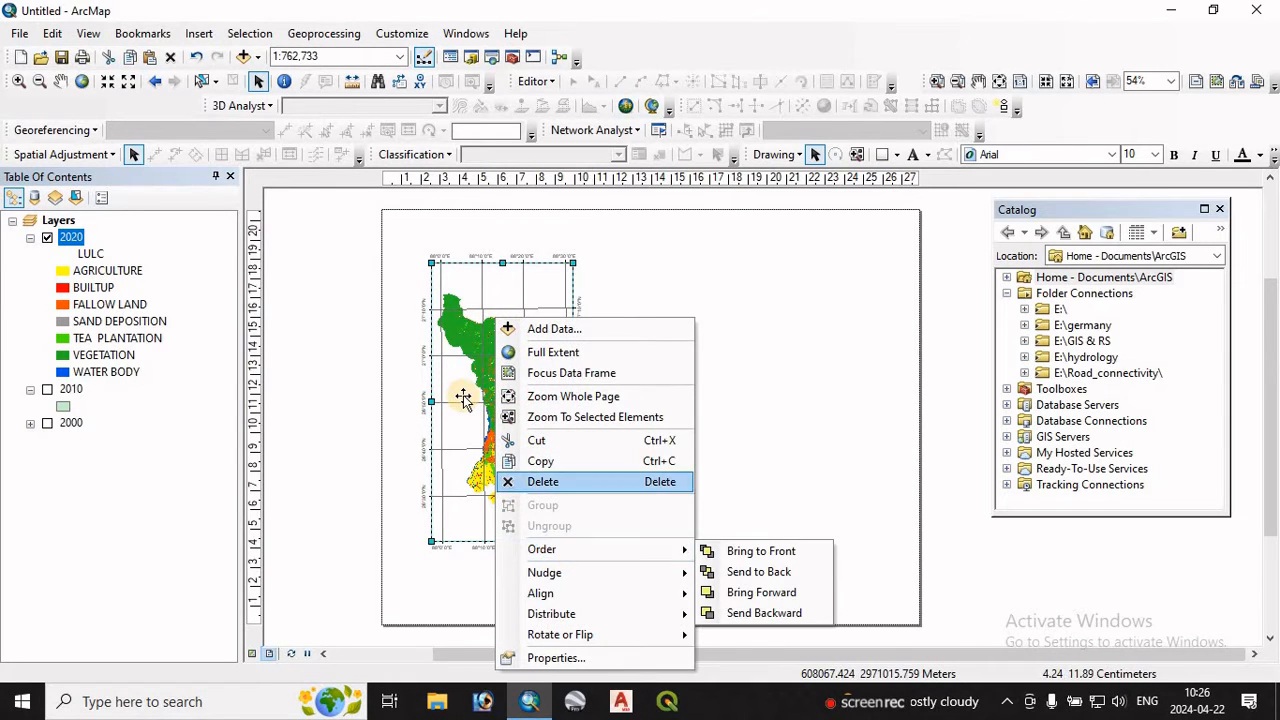
{"action": "key", "text": "Escape"}
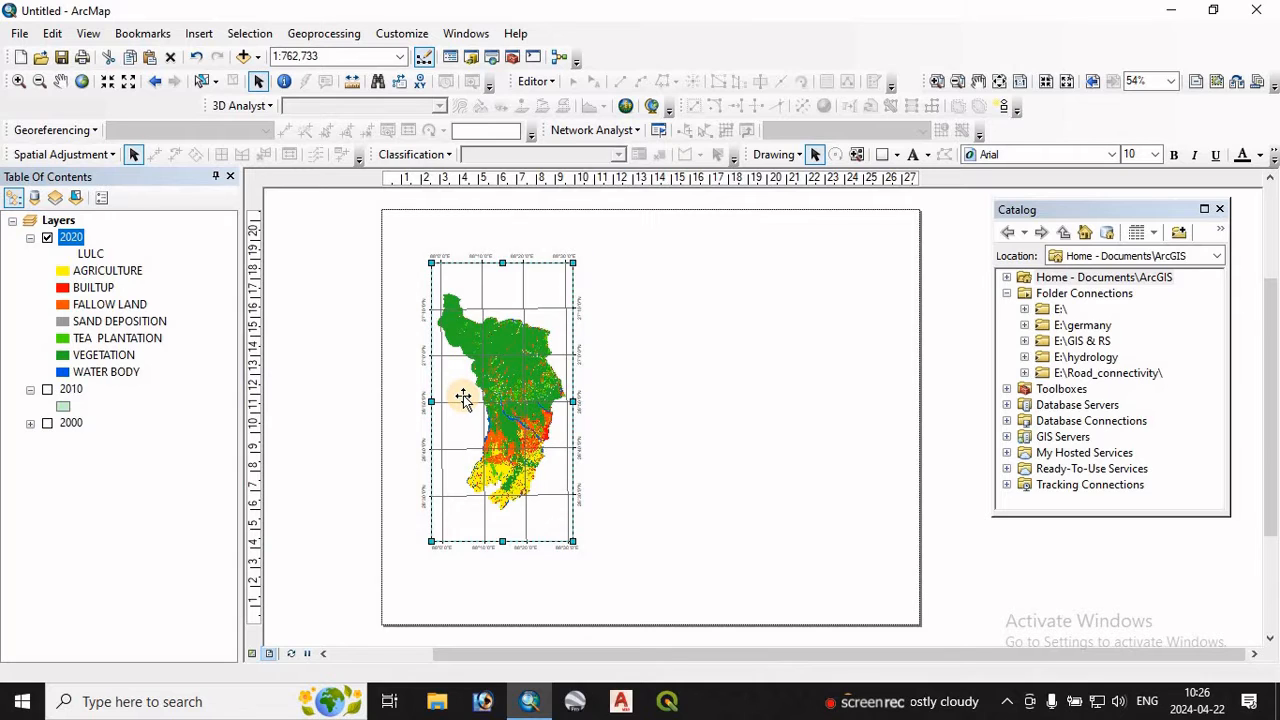
{"action": "right_click", "coordinate": [481, 358]}
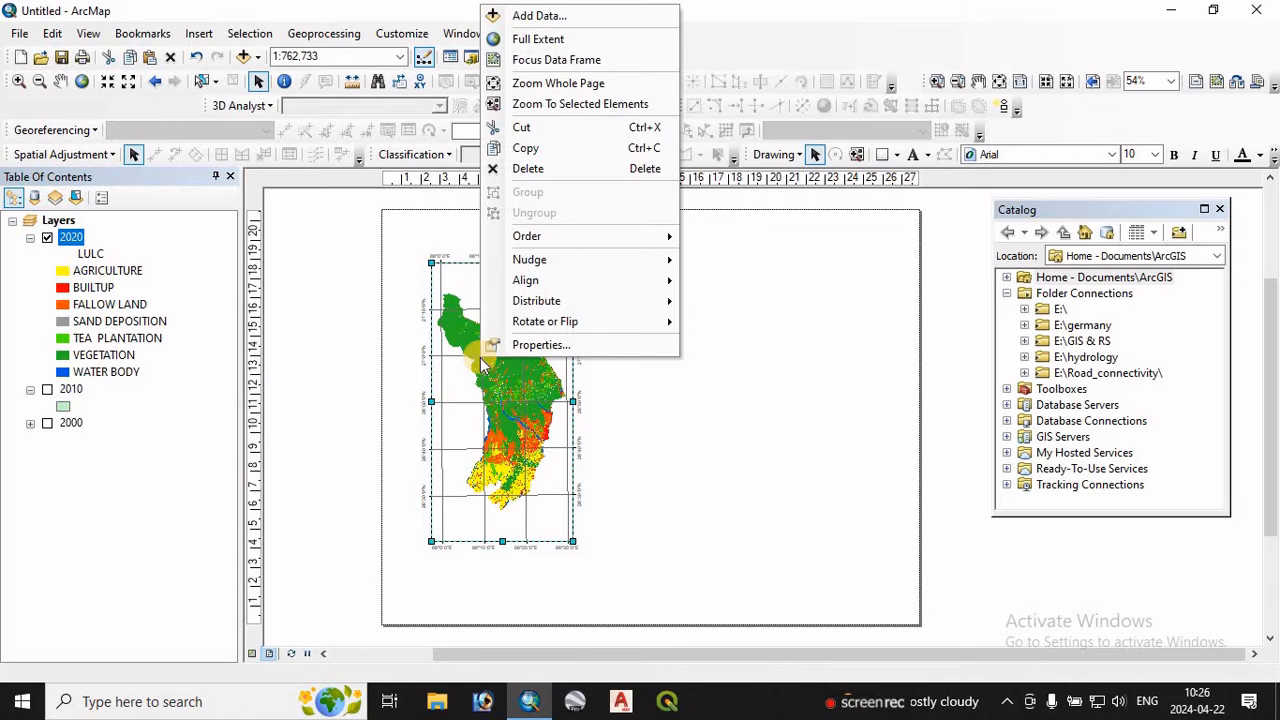
{"action": "left_click", "coordinate": [530, 149]}
{"action": "key", "text": "ctrl+v"}
{"action": "left_click_drag", "start_coordinate": [485, 375], "coordinate": [676, 382]}
{"action": "left_click", "coordinate": [680, 390]}
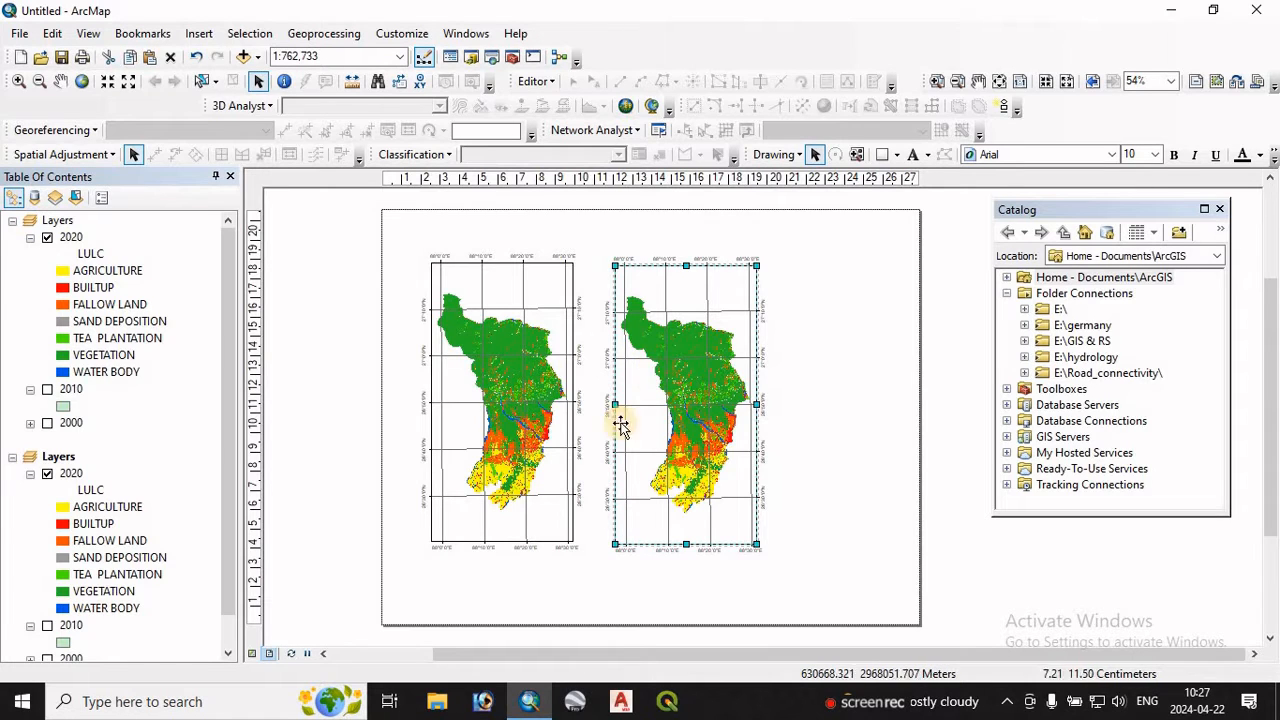
{"action": "left_click_drag", "start_coordinate": [654, 332], "coordinate": [644, 331]}
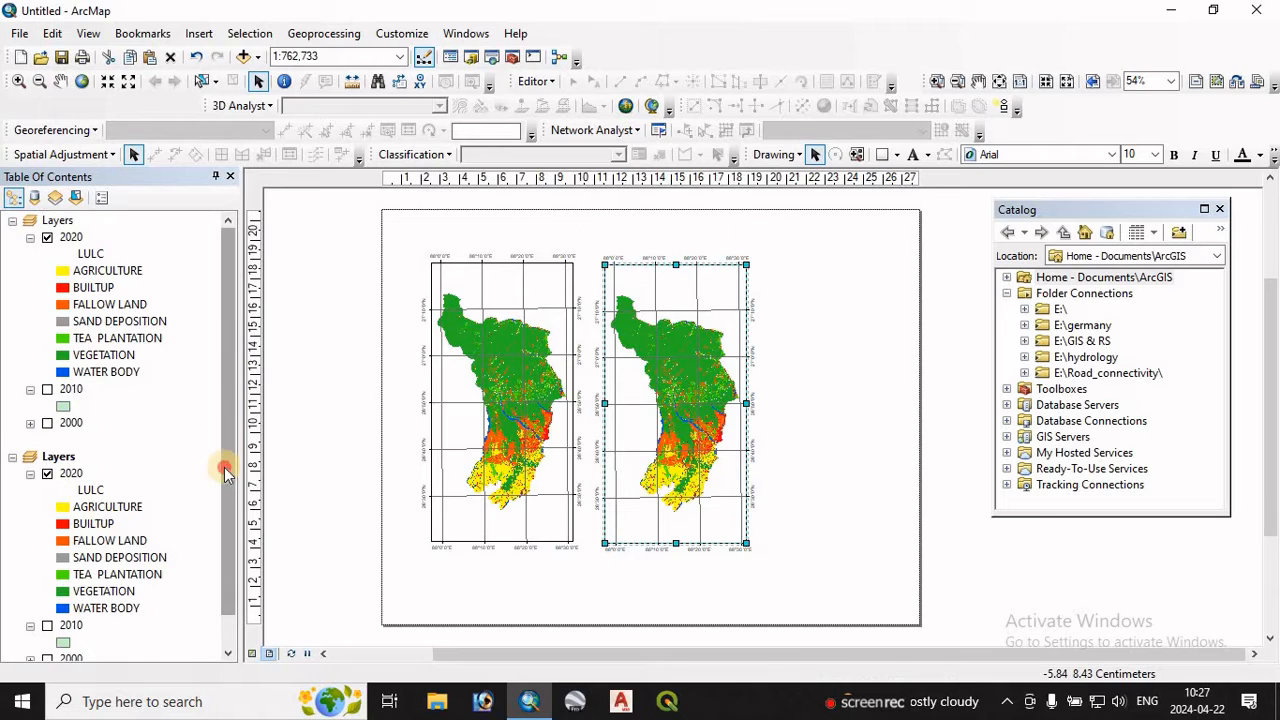
Step: In the copied data frame, collapse the 2020 layer's legend, hide that layer and show the 2010 layer instead
{"action": "scroll", "coordinate": [223, 466], "scroll_direction": "down", "scroll_amount": 1}
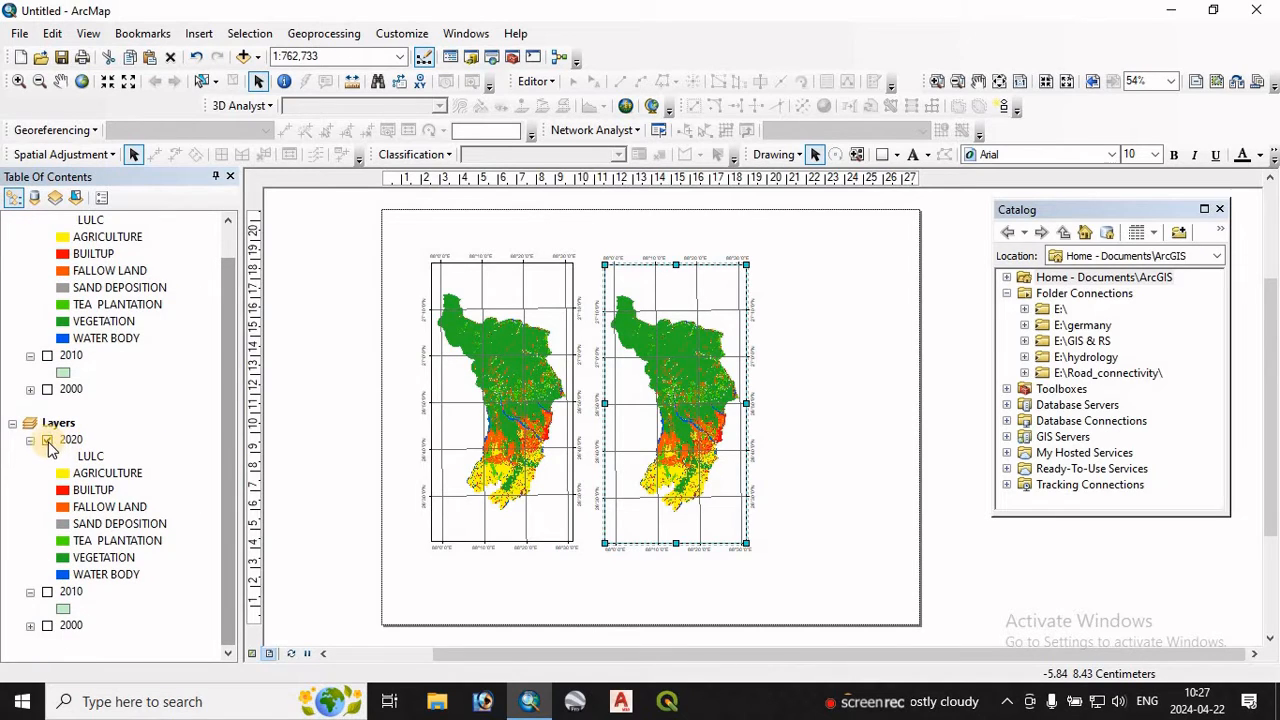
{"action": "left_click", "coordinate": [30, 441]}
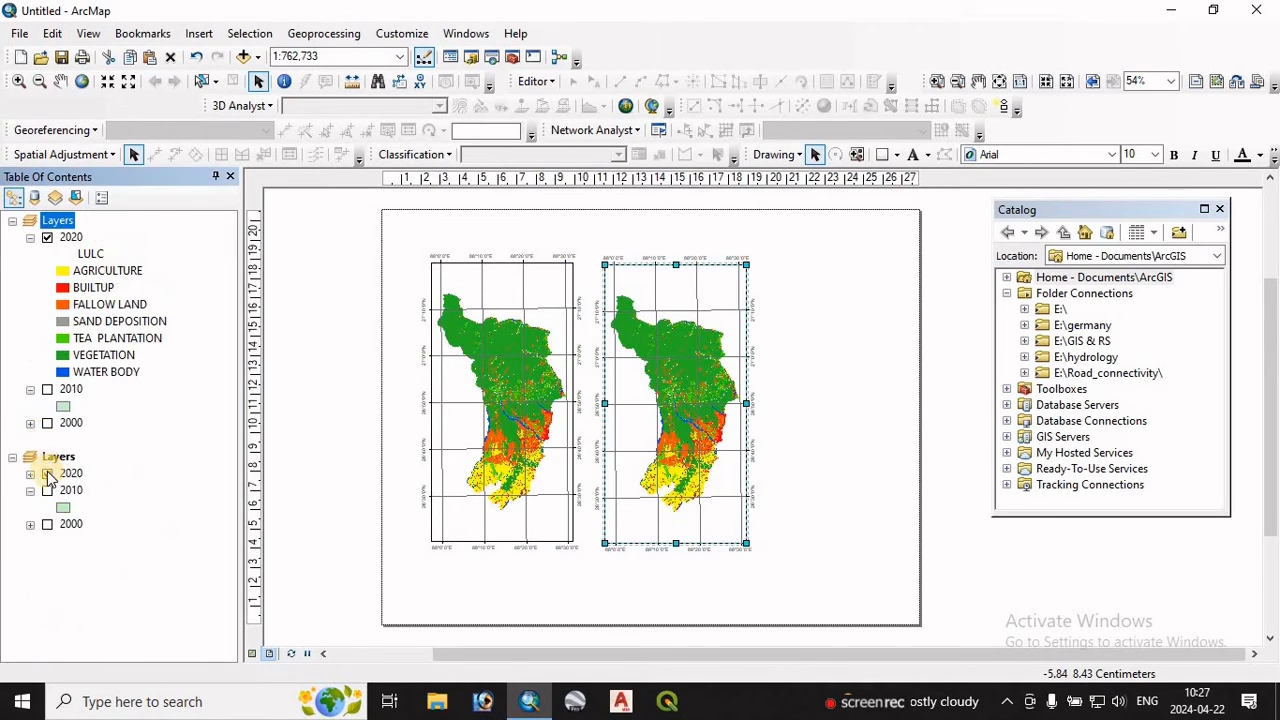
{"action": "left_click", "coordinate": [47, 474]}
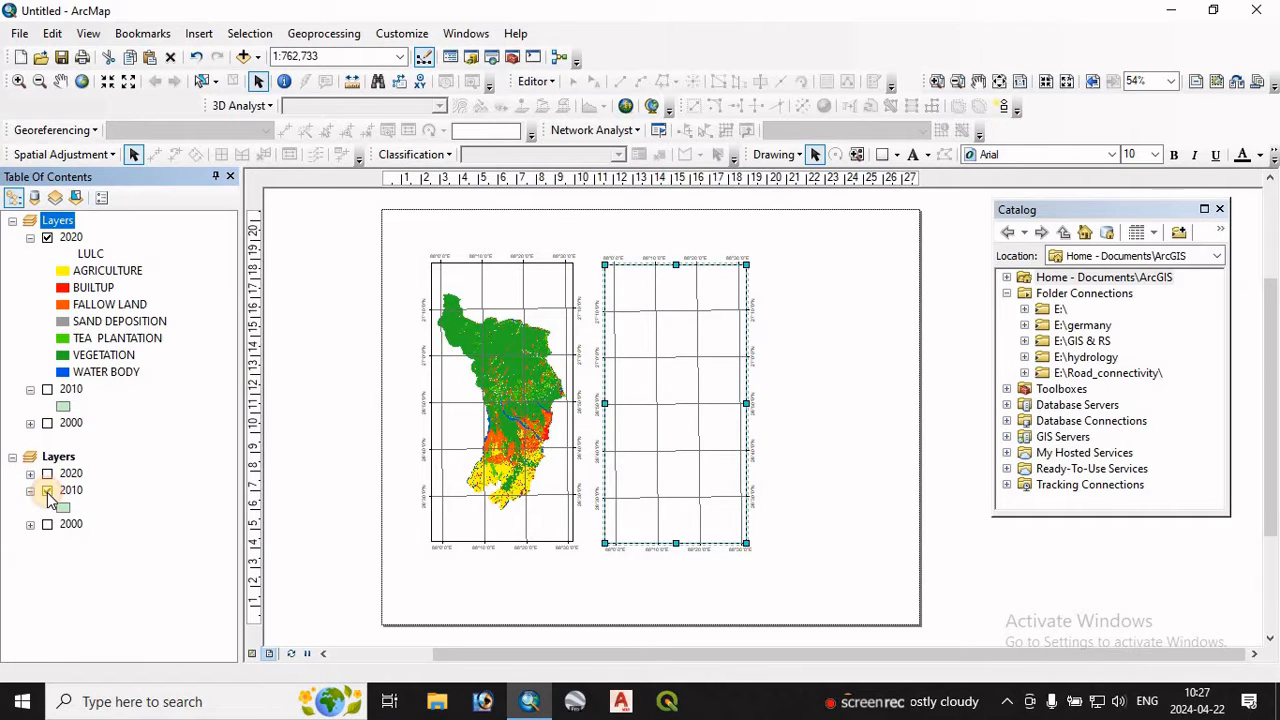
{"action": "left_click", "coordinate": [47, 490]}
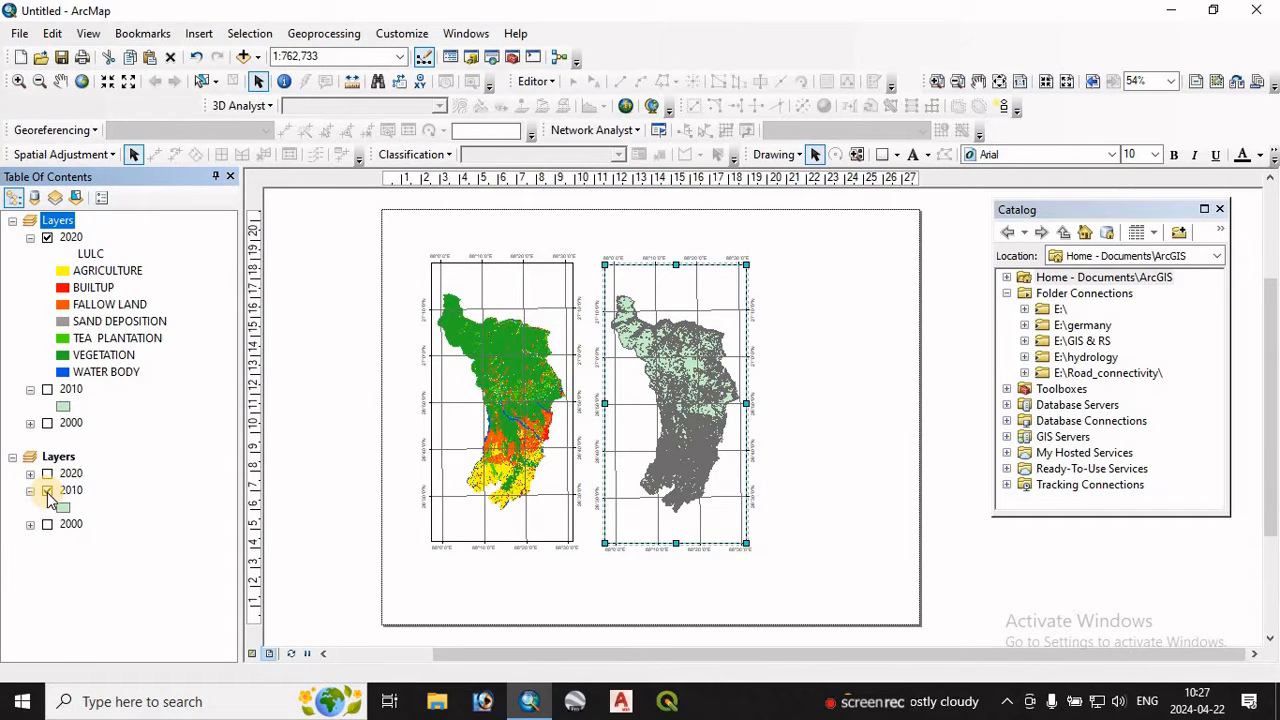
Step: Import the complete symbology definition from the 2020 layer into the displayed 2010 layer, matching on the LULC field, and apply it
{"action": "right_click", "coordinate": [72, 494]}
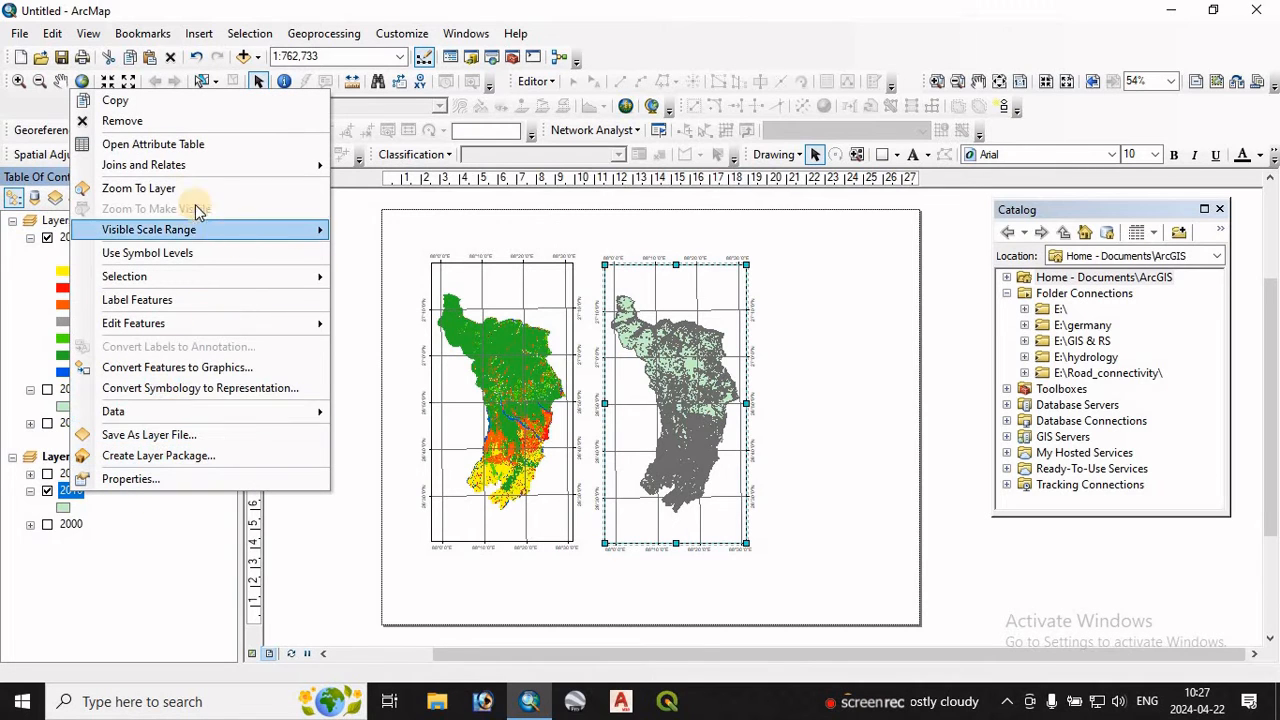
{"action": "left_click", "coordinate": [137, 486]}
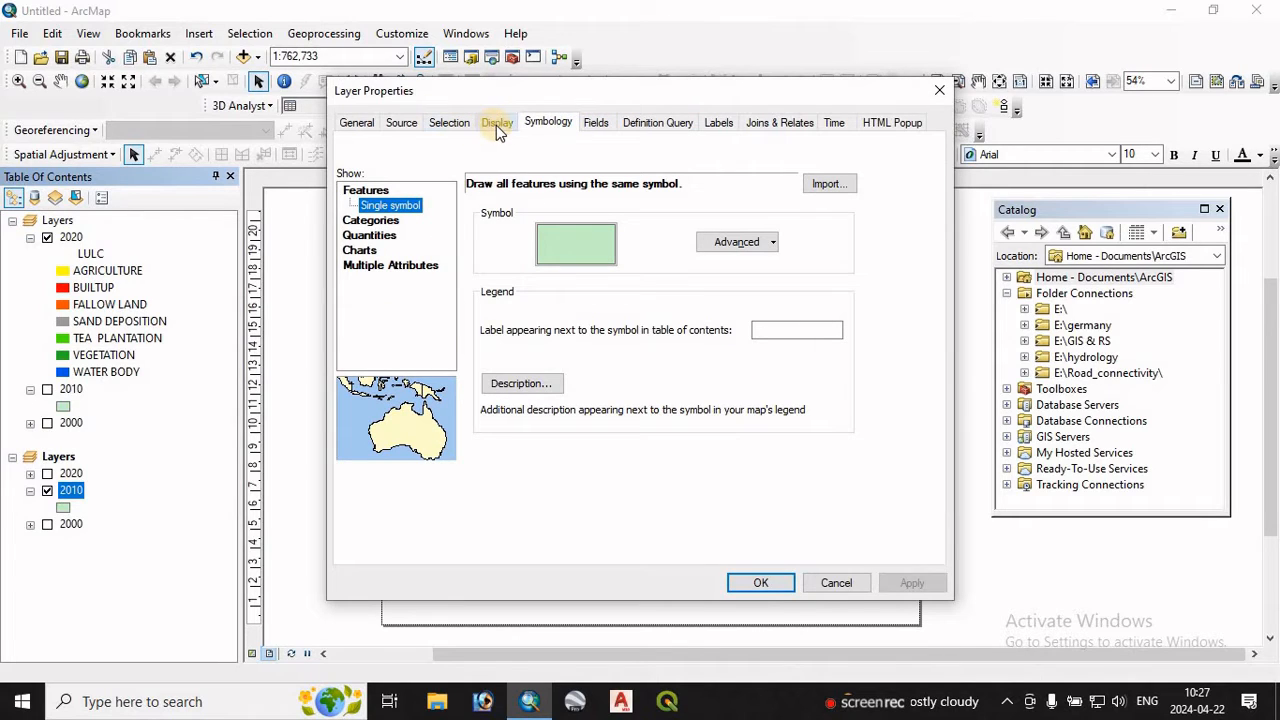
{"action": "left_click", "coordinate": [371, 221]}
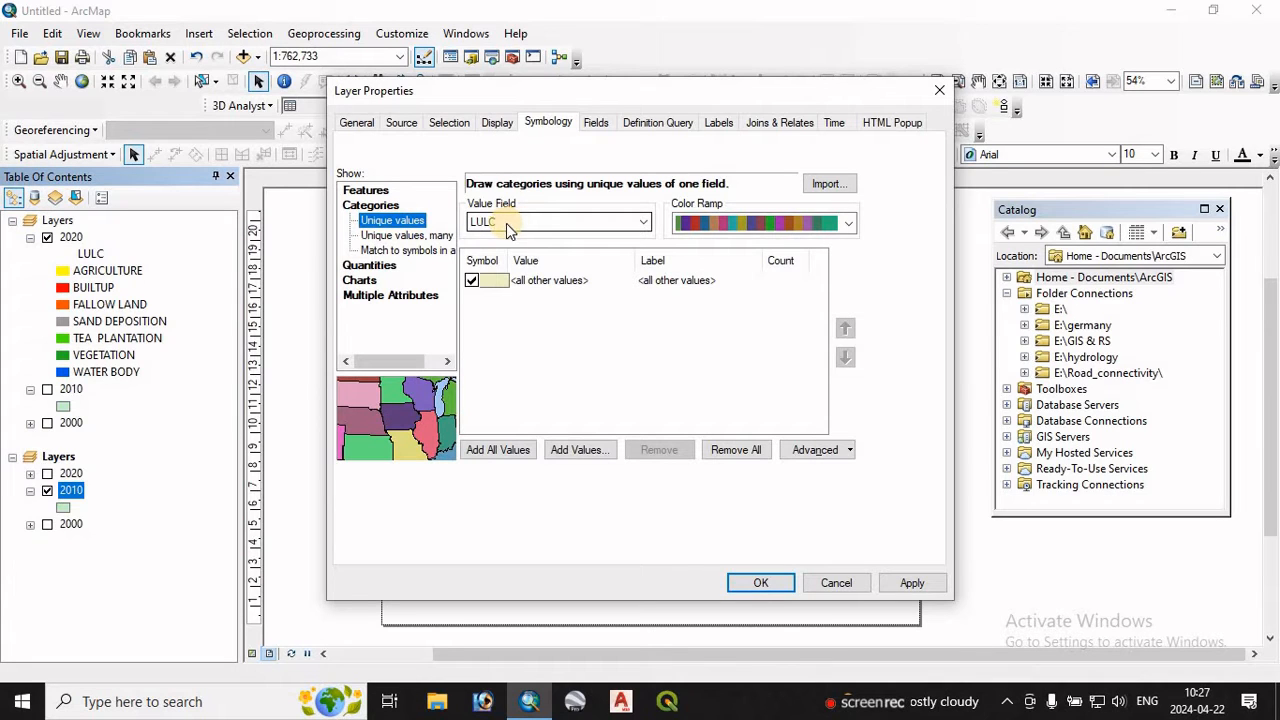
{"action": "left_click", "coordinate": [828, 186]}
{"action": "left_click", "coordinate": [584, 327]}
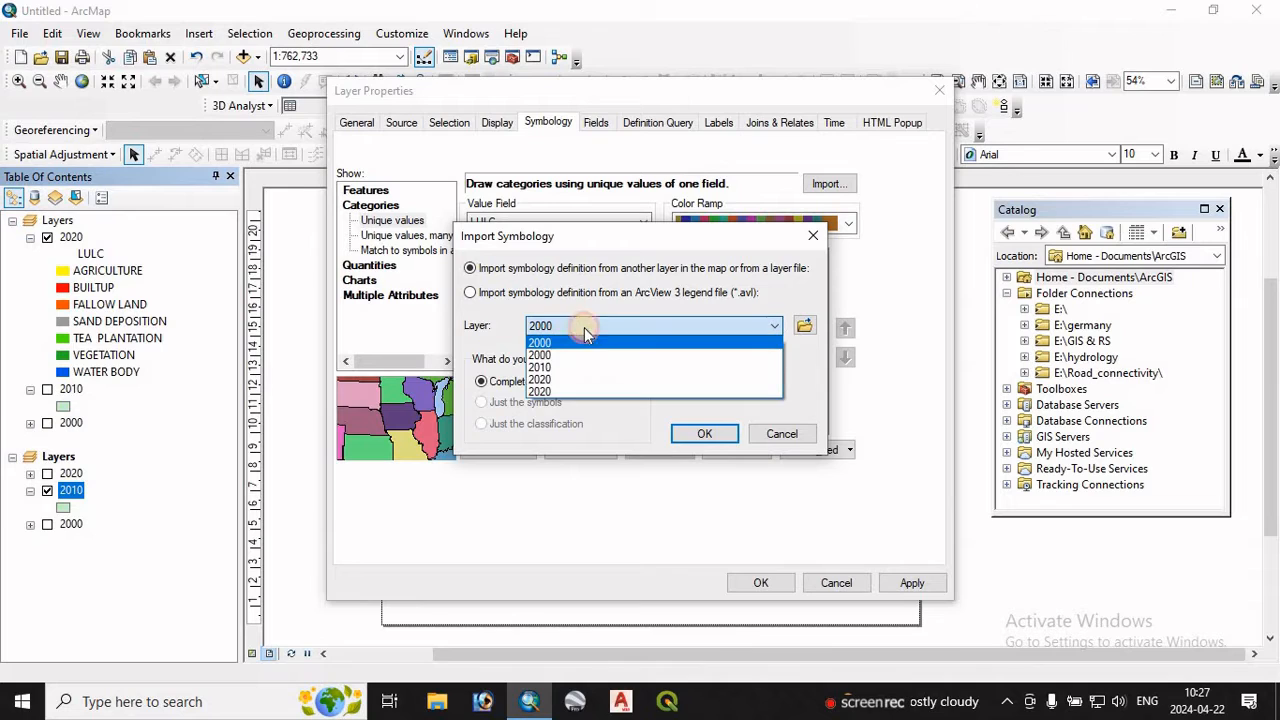
{"action": "left_click", "coordinate": [556, 380]}
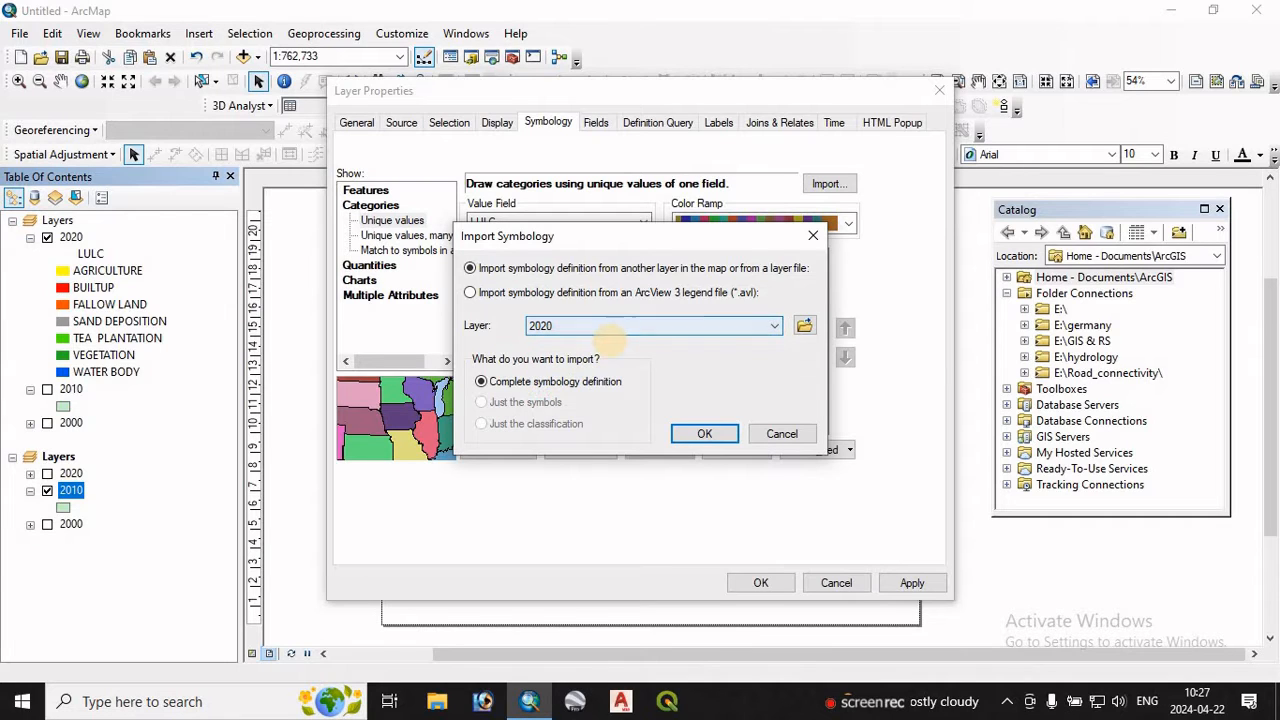
{"action": "left_click", "coordinate": [776, 327]}
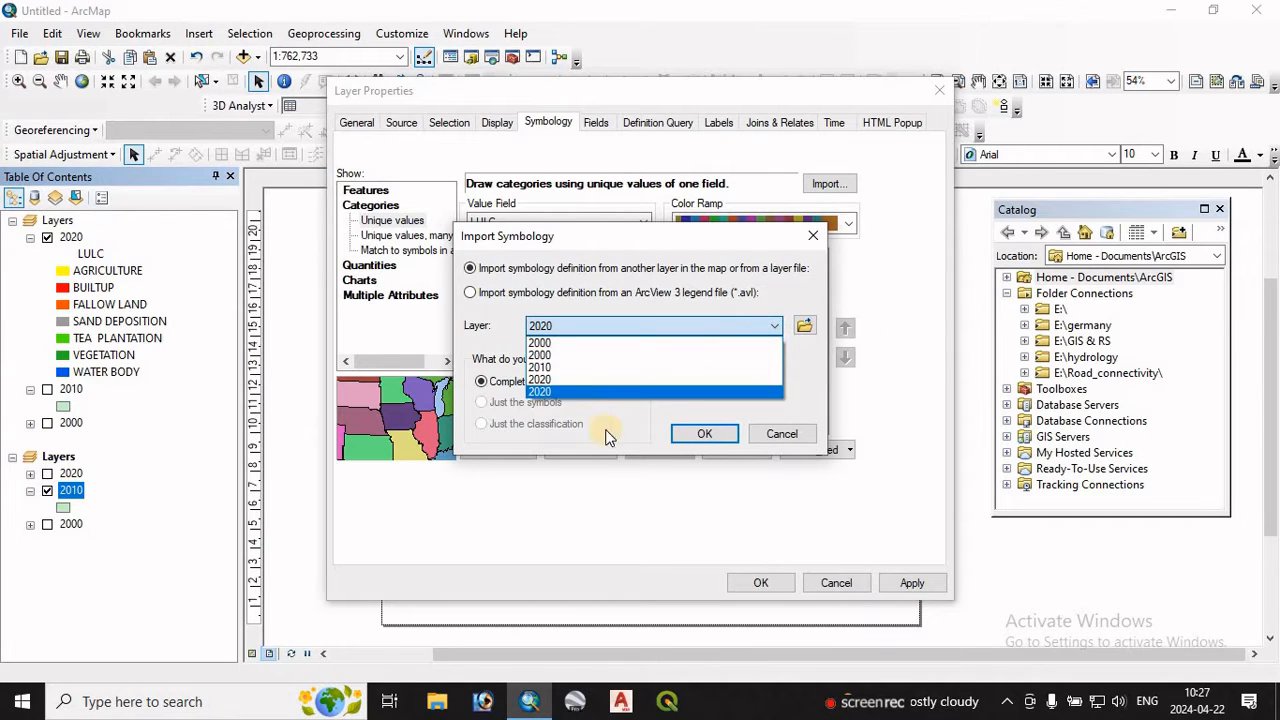
{"action": "left_click", "coordinate": [556, 390]}
{"action": "left_click", "coordinate": [697, 433]}
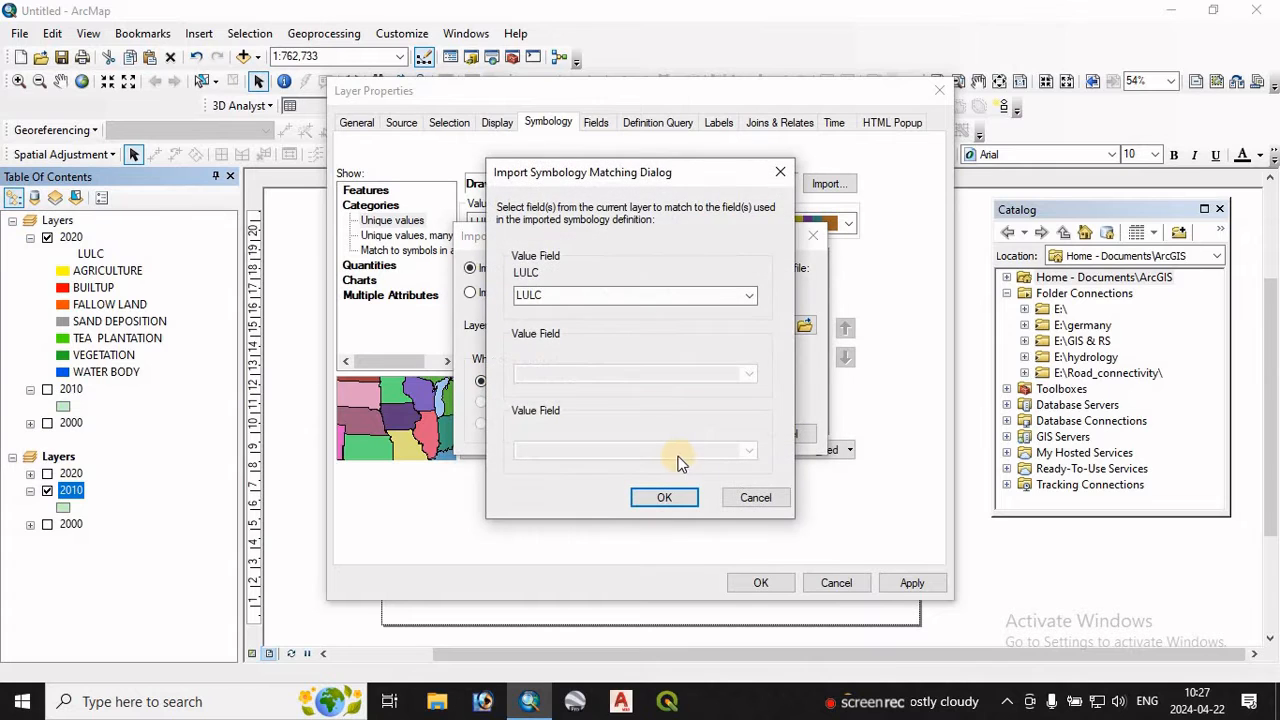
{"action": "left_click", "coordinate": [668, 496]}
{"action": "left_click", "coordinate": [912, 584]}
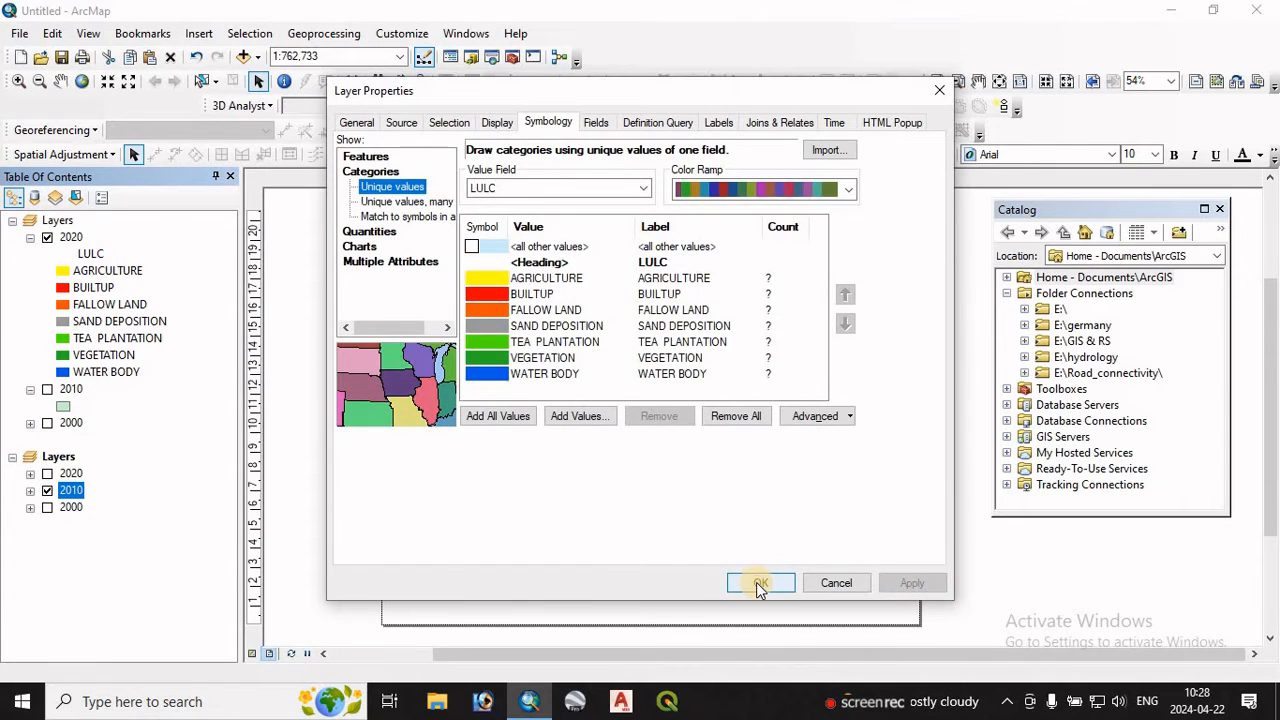
{"action": "left_click", "coordinate": [758, 582]}
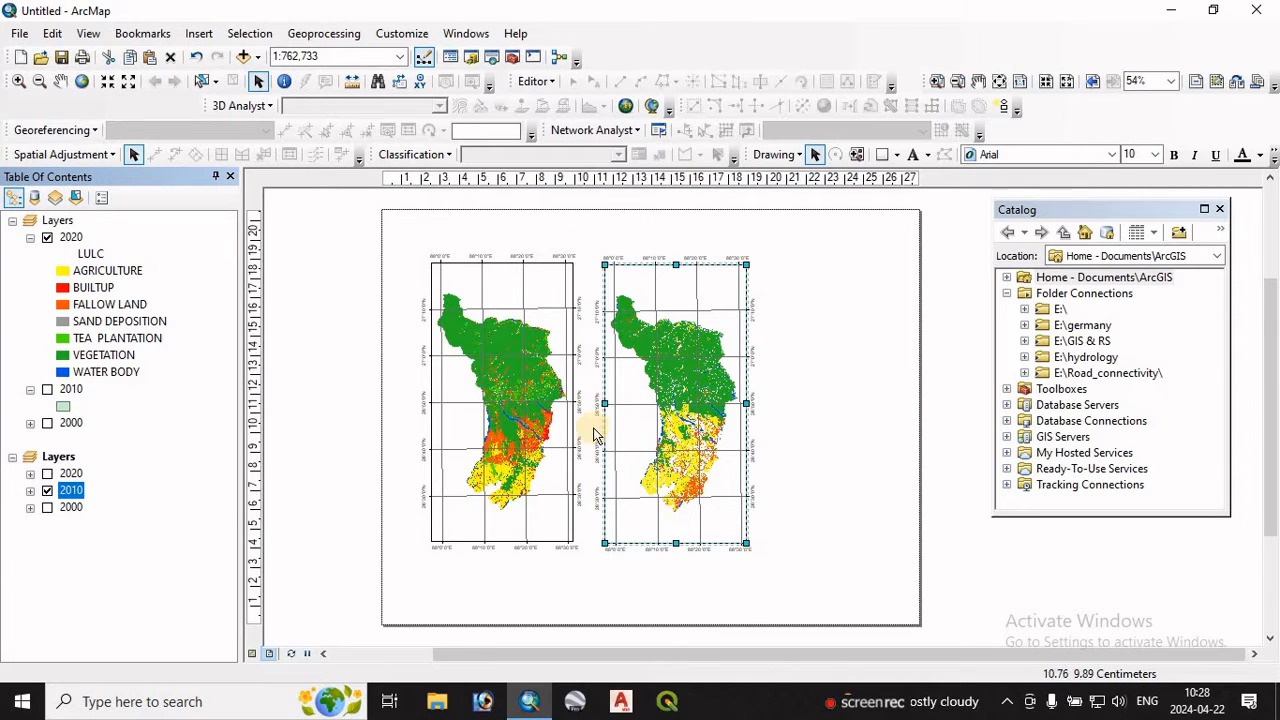
Step: Duplicate the 2010 map's data frame and place the copy beside it as the third map on the page
{"action": "right_click", "coordinate": [641, 405]}
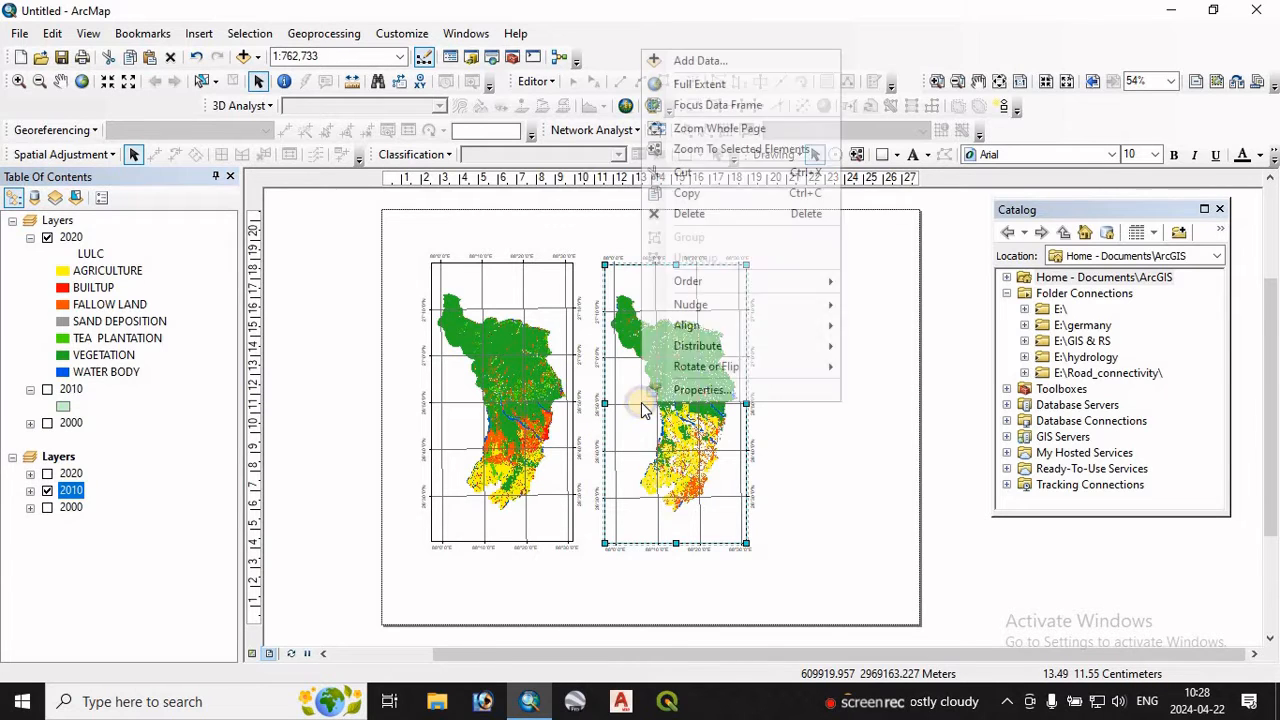
{"action": "left_click", "coordinate": [690, 194]}
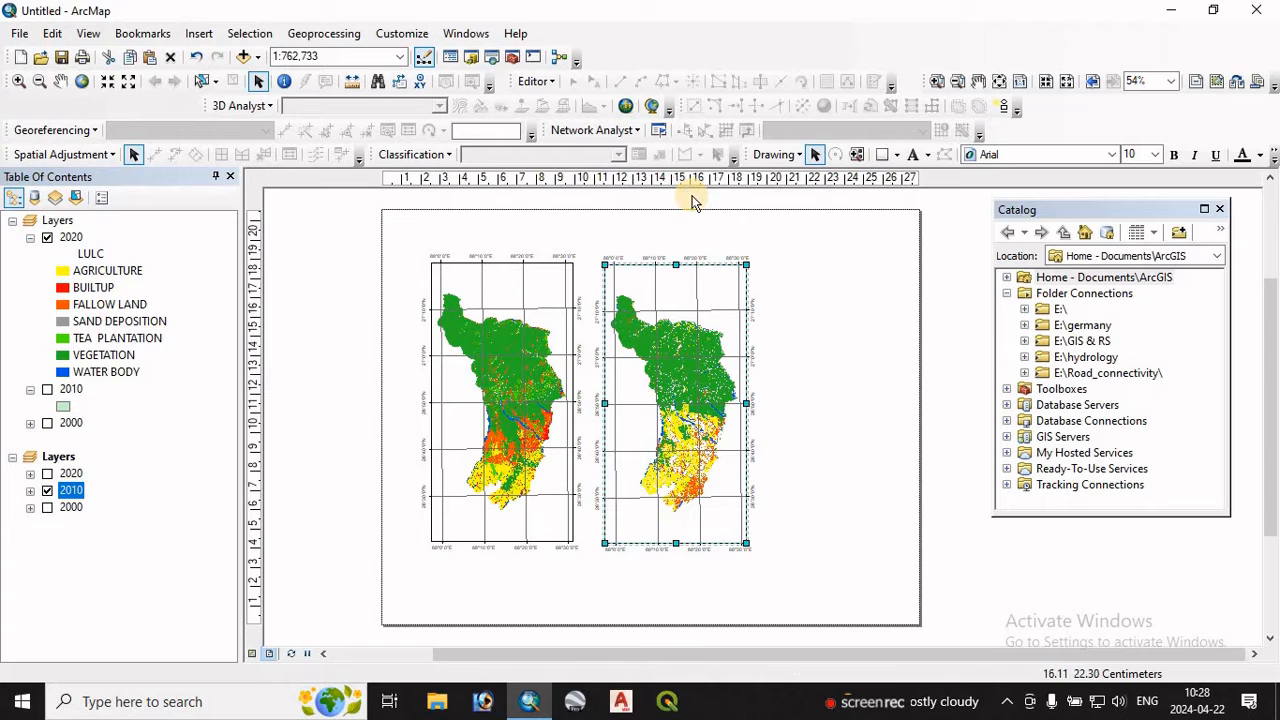
{"action": "key", "text": "ctrl+v"}
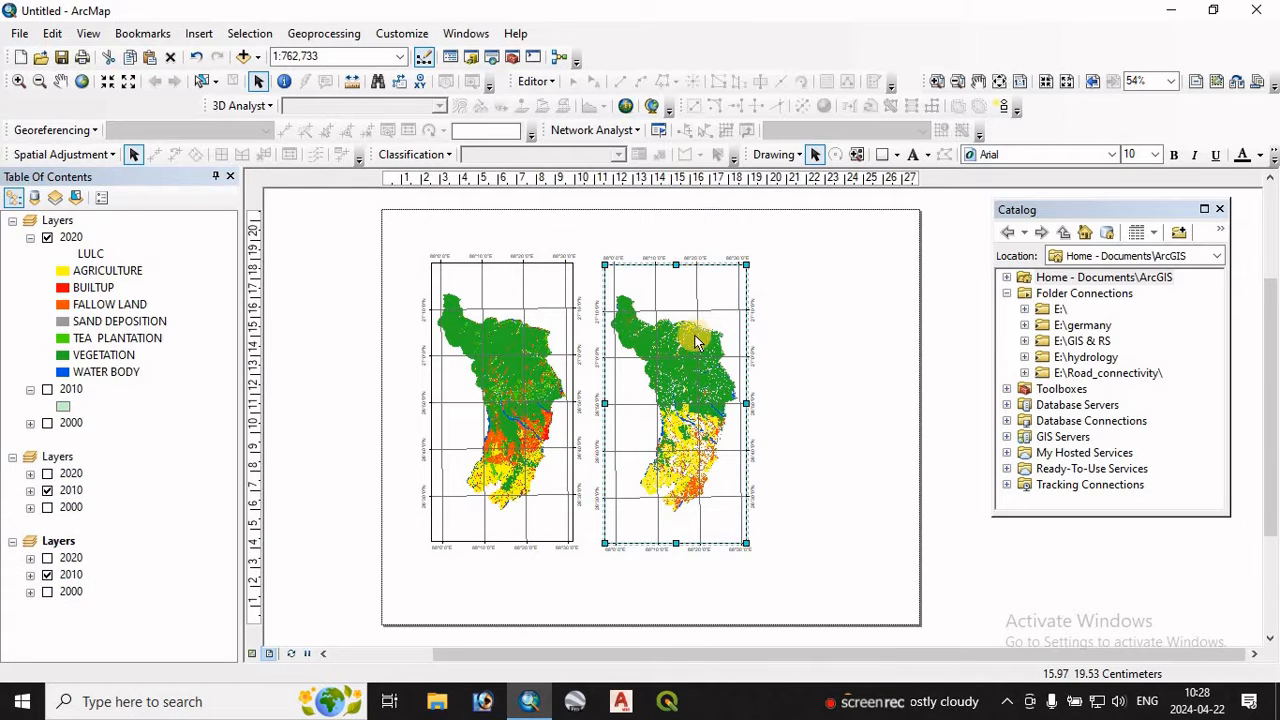
{"action": "left_click_drag", "start_coordinate": [681, 401], "coordinate": [838, 401]}
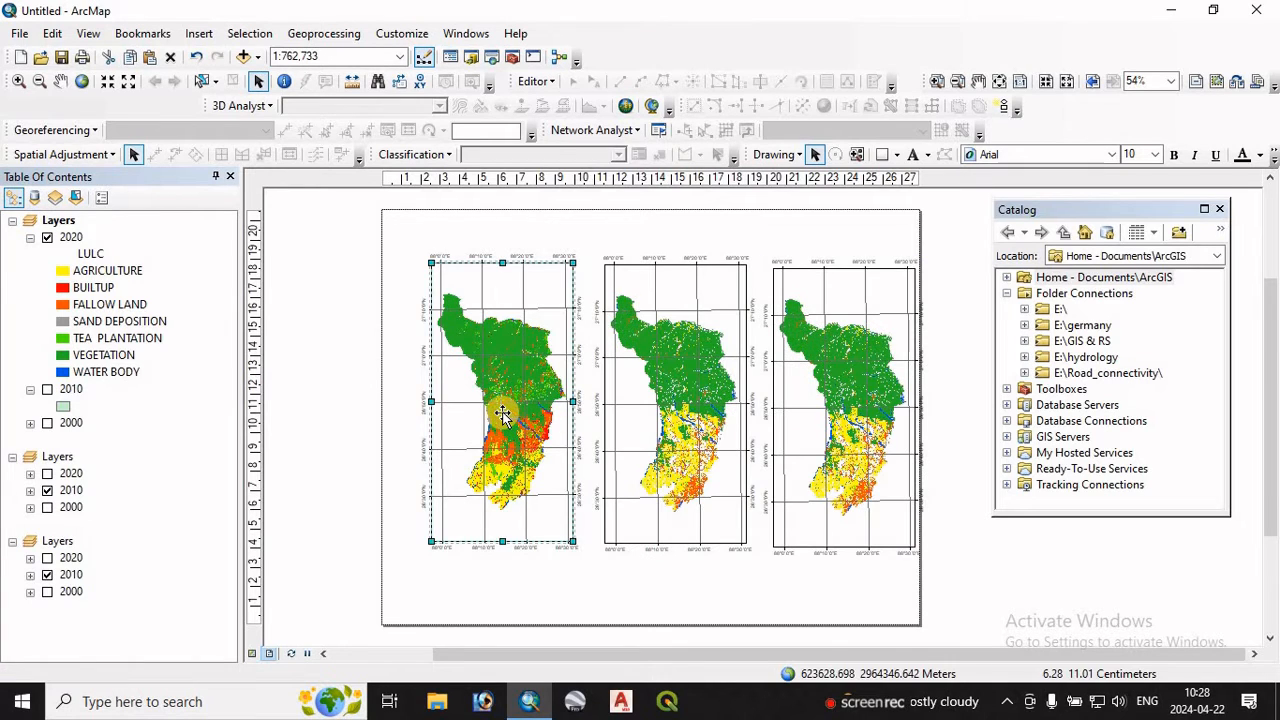
Step: Shift the three data frames slightly so that they sit side by side, evenly spaced within the page
{"action": "left_click_drag", "start_coordinate": [504, 415], "coordinate": [495, 417]}
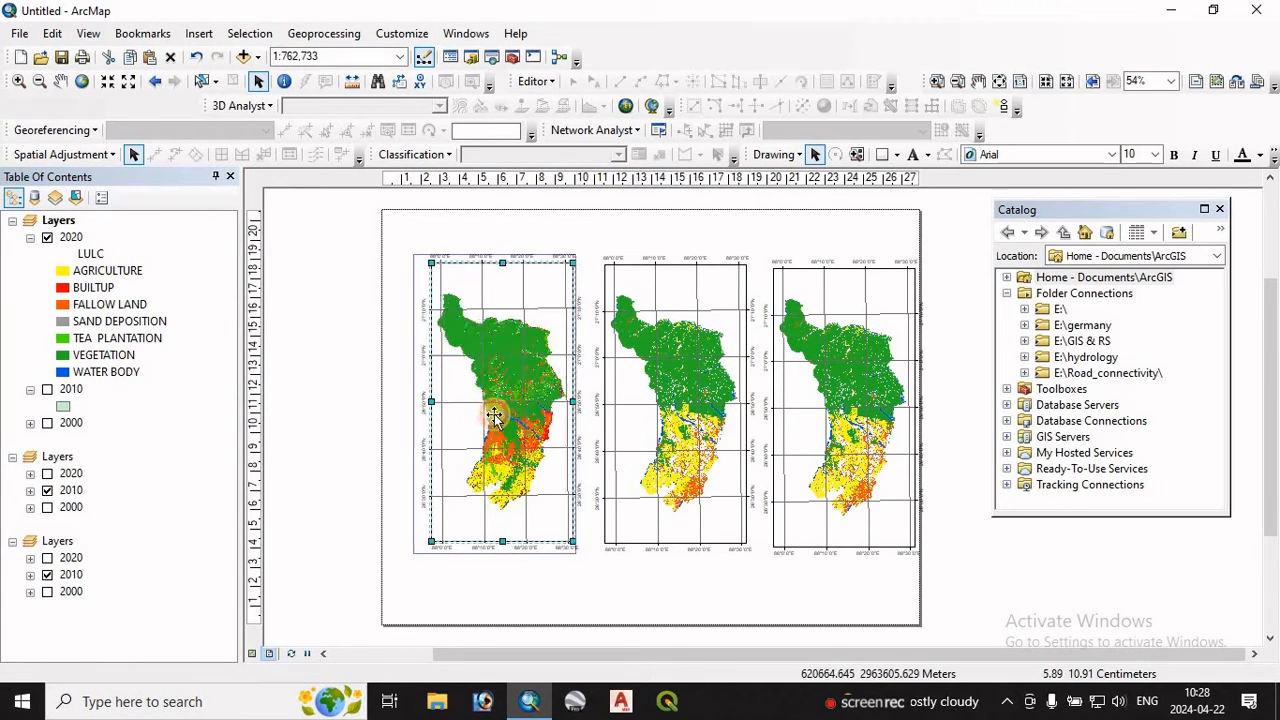
{"action": "left_click", "coordinate": [666, 395]}
{"action": "left_click", "coordinate": [817, 372]}
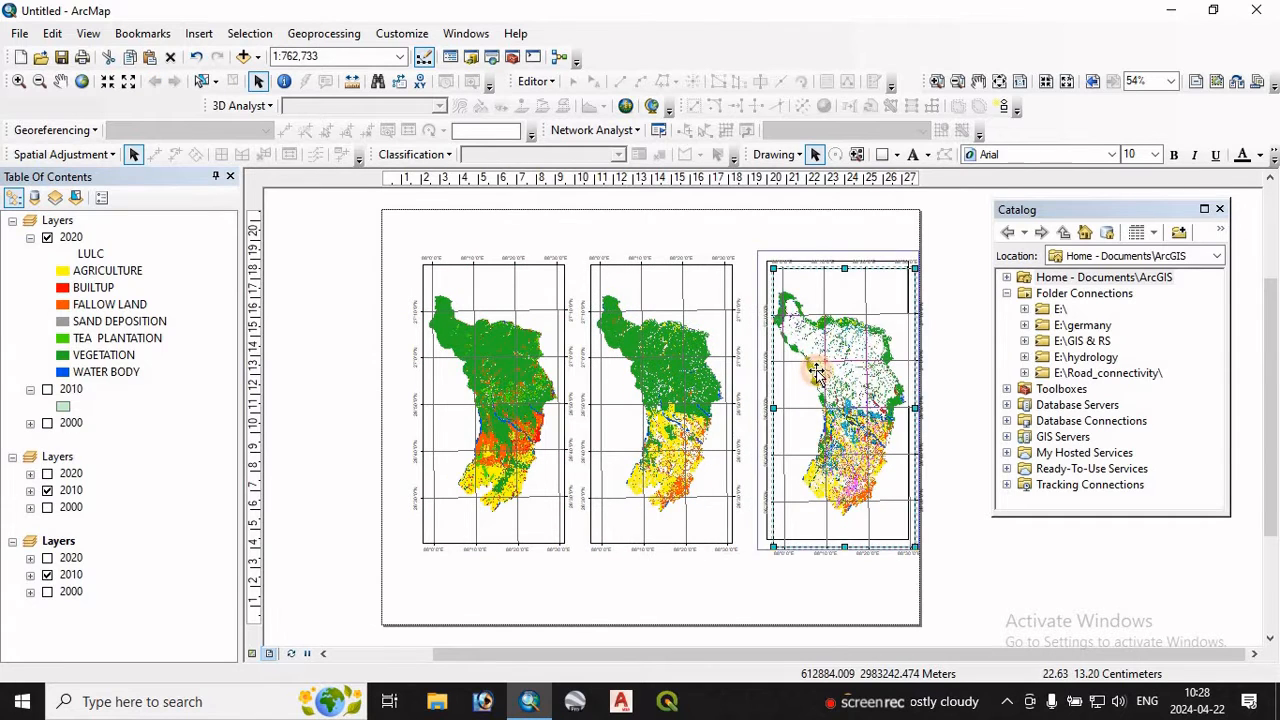
{"action": "left_click_drag", "start_coordinate": [817, 372], "coordinate": [811, 373]}
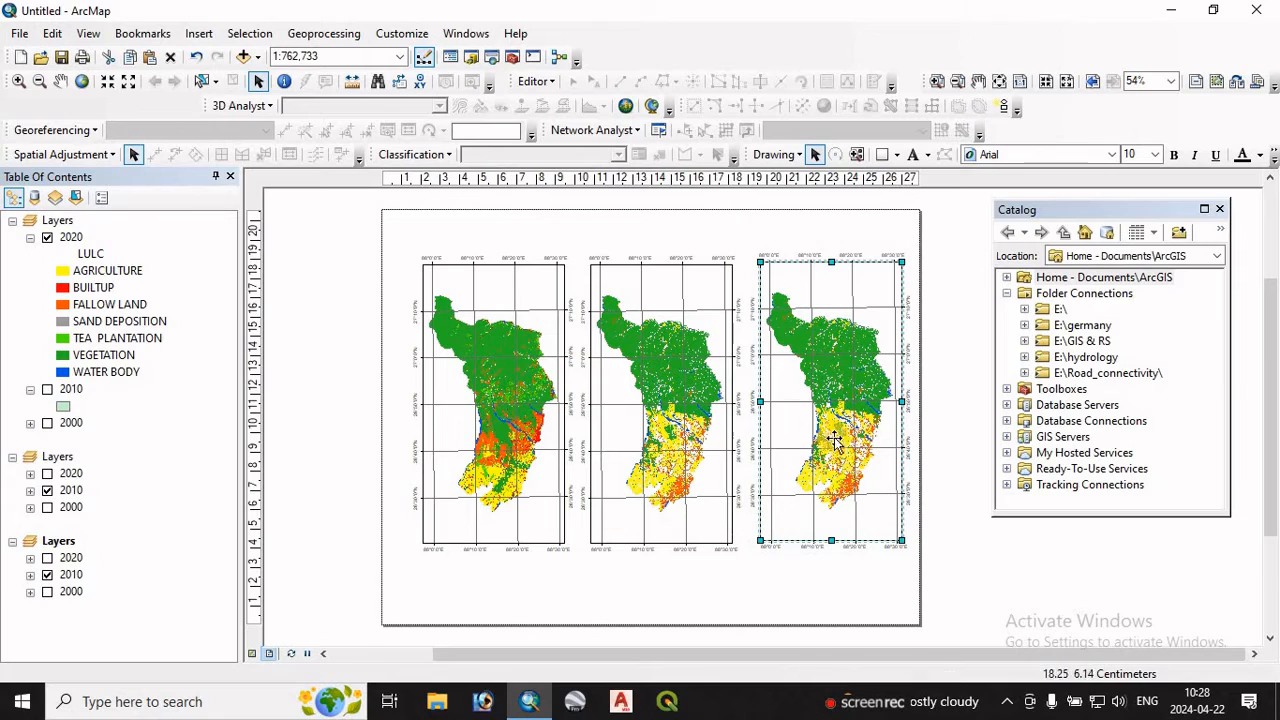
Step: In the third data frame, show the 2000 layer instead of 2010 and apply the complete symbology imported from the 2020 layer, matched on LULC
{"action": "left_click", "coordinate": [47, 575]}
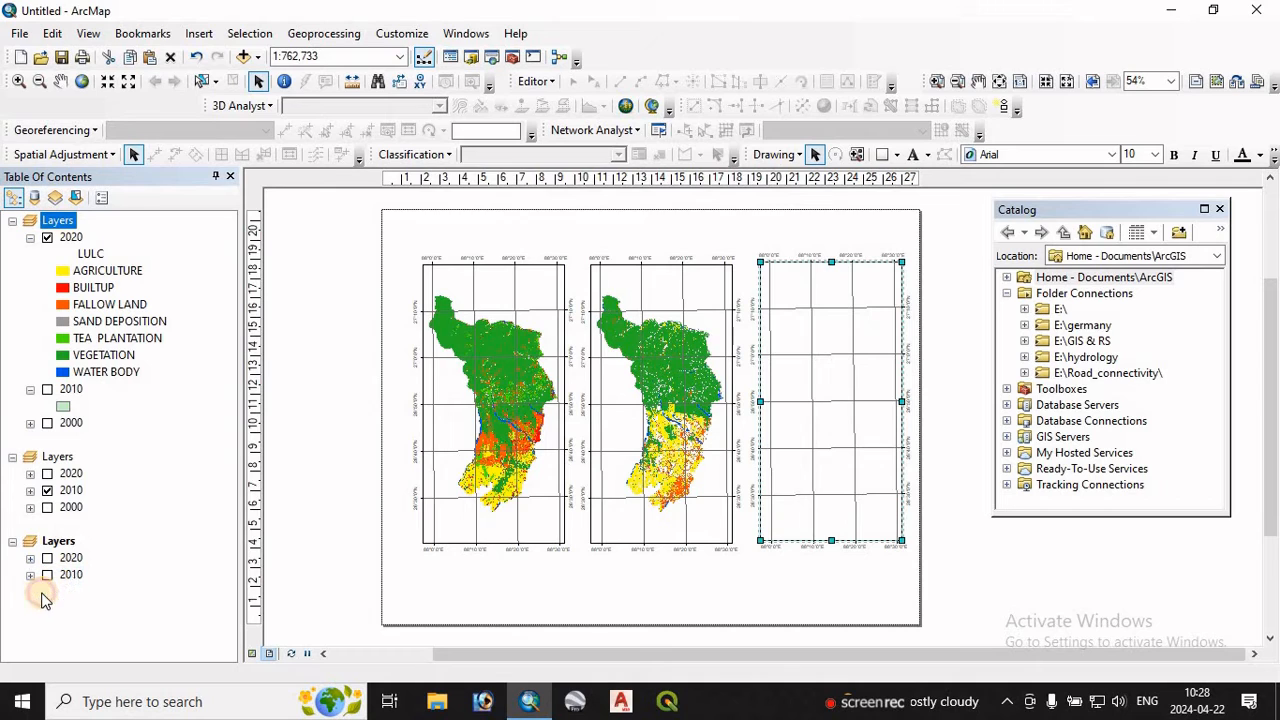
{"action": "left_click", "coordinate": [46, 592]}
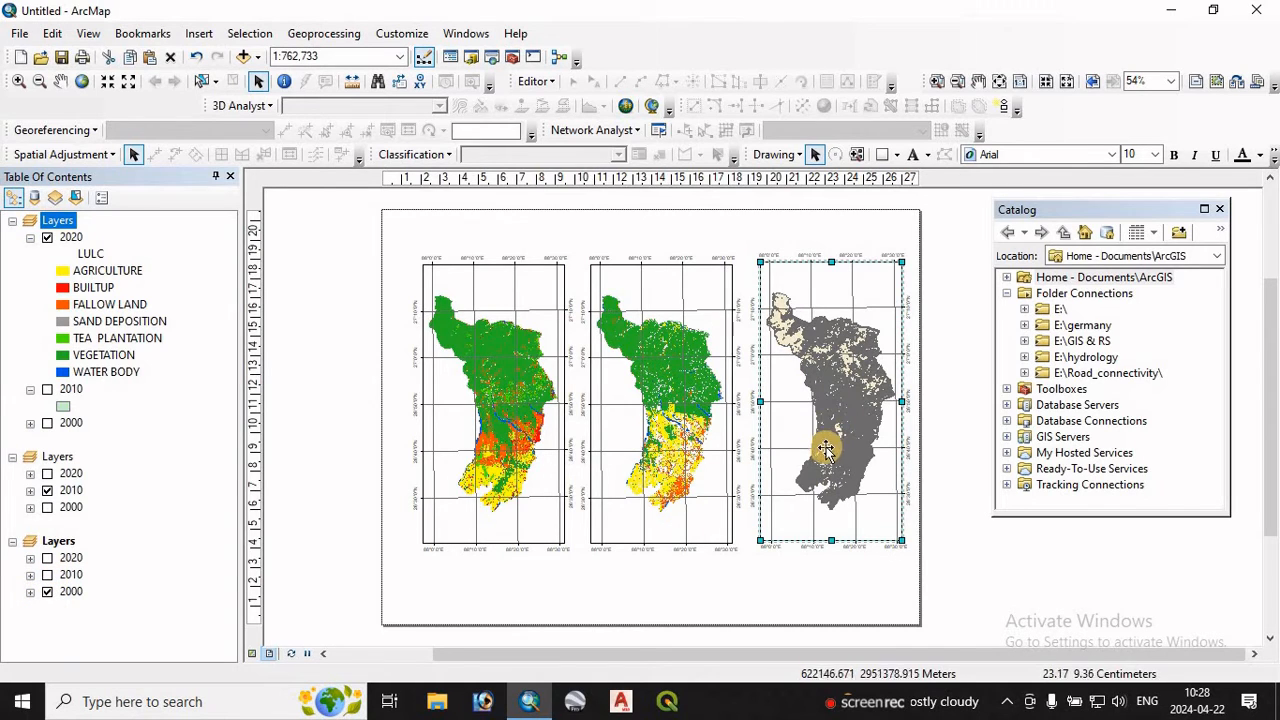
{"action": "right_click", "coordinate": [68, 594]}
{"action": "left_click", "coordinate": [117, 581]}
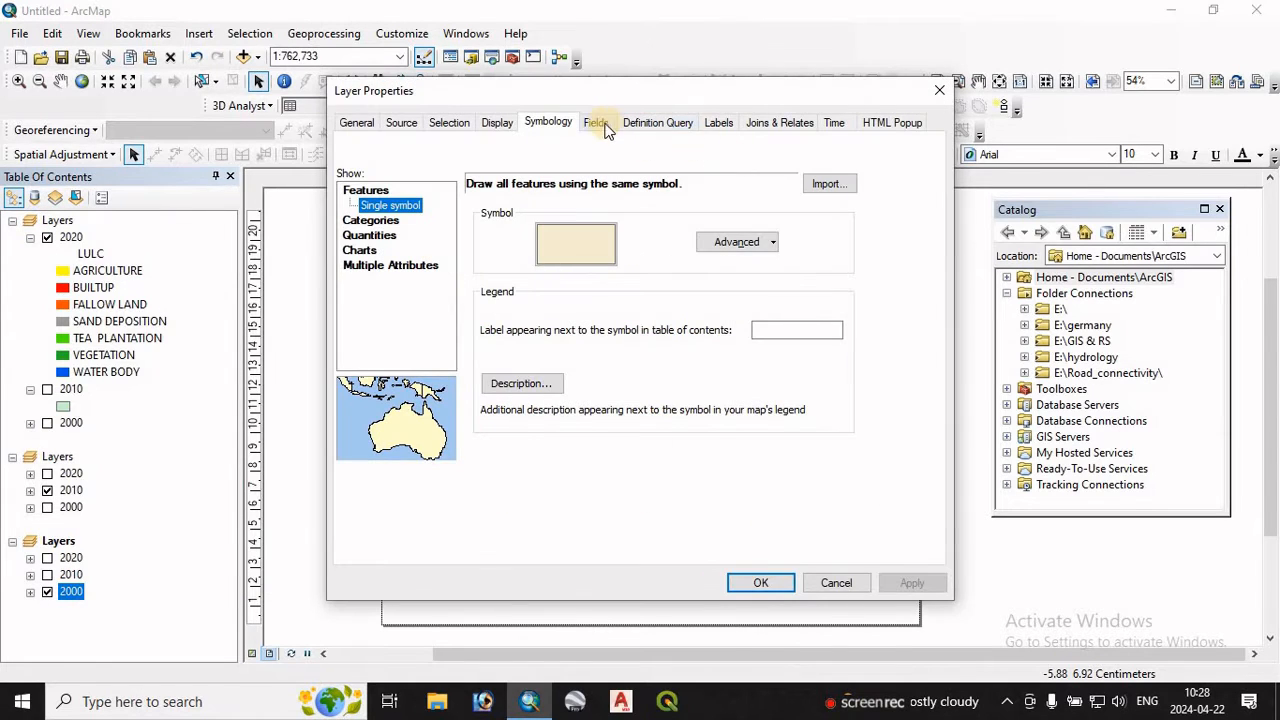
{"action": "left_click", "coordinate": [371, 220]}
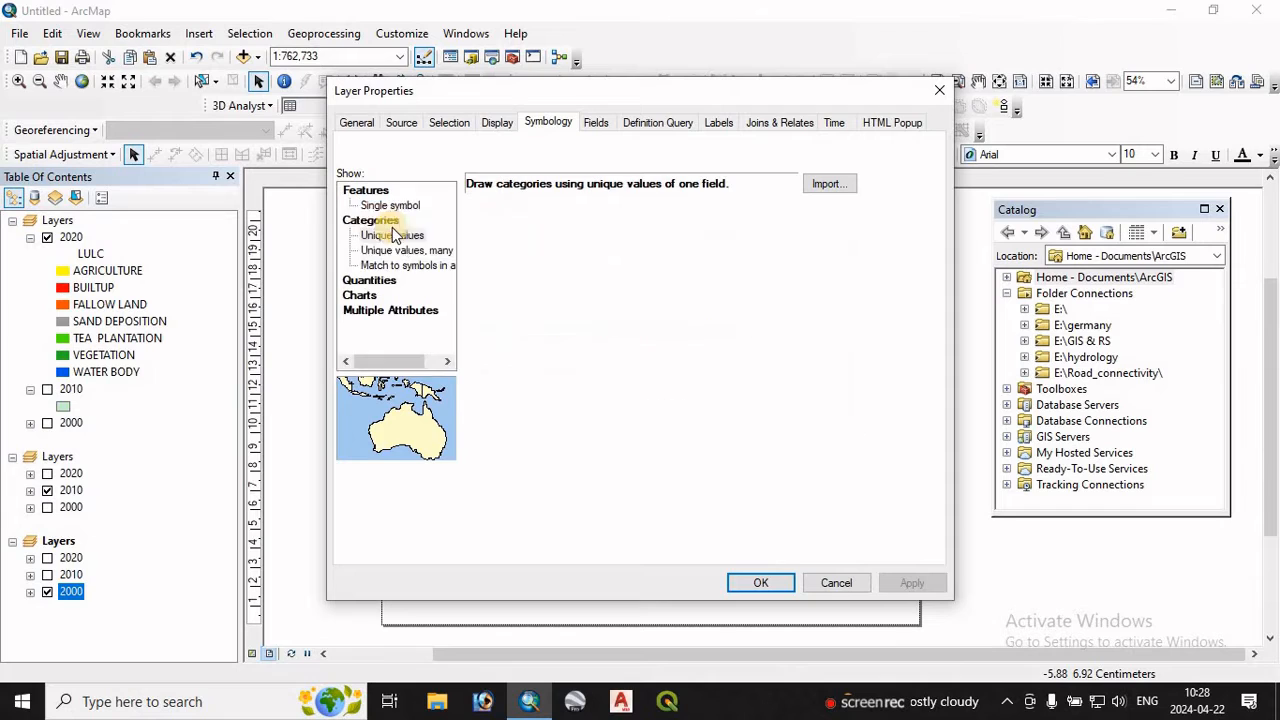
{"action": "left_click", "coordinate": [826, 185]}
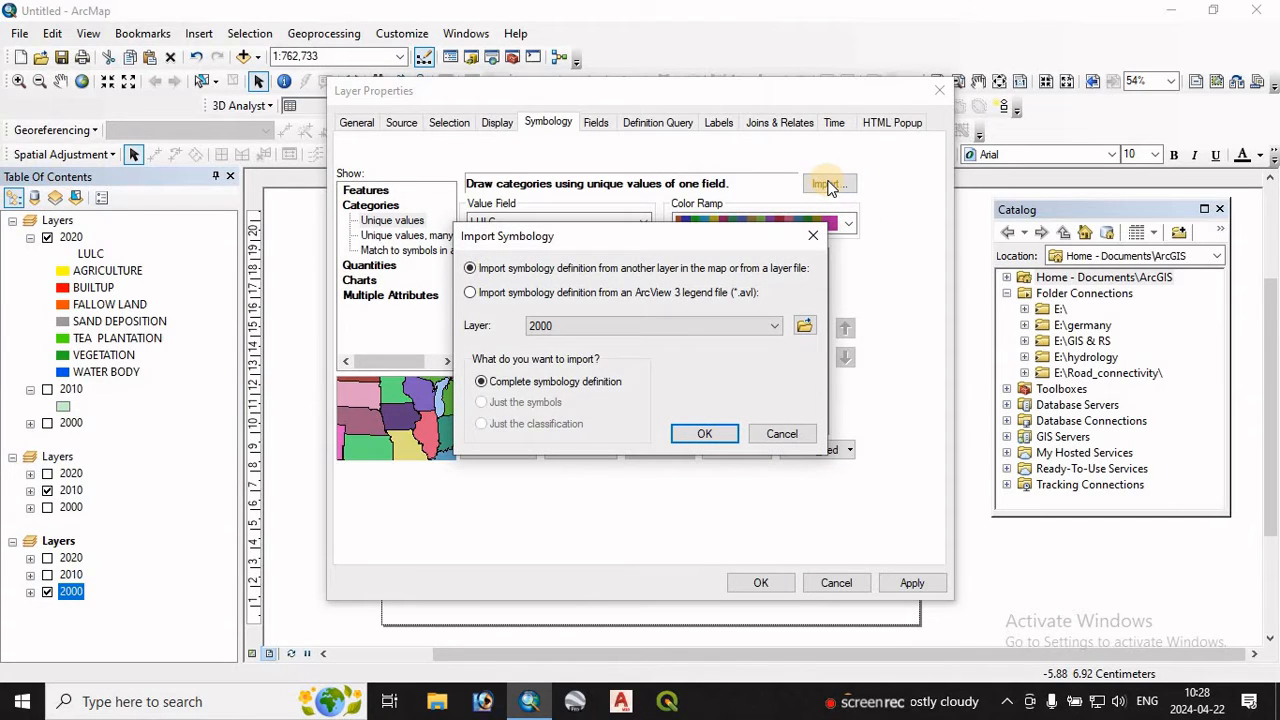
{"action": "left_click", "coordinate": [770, 327]}
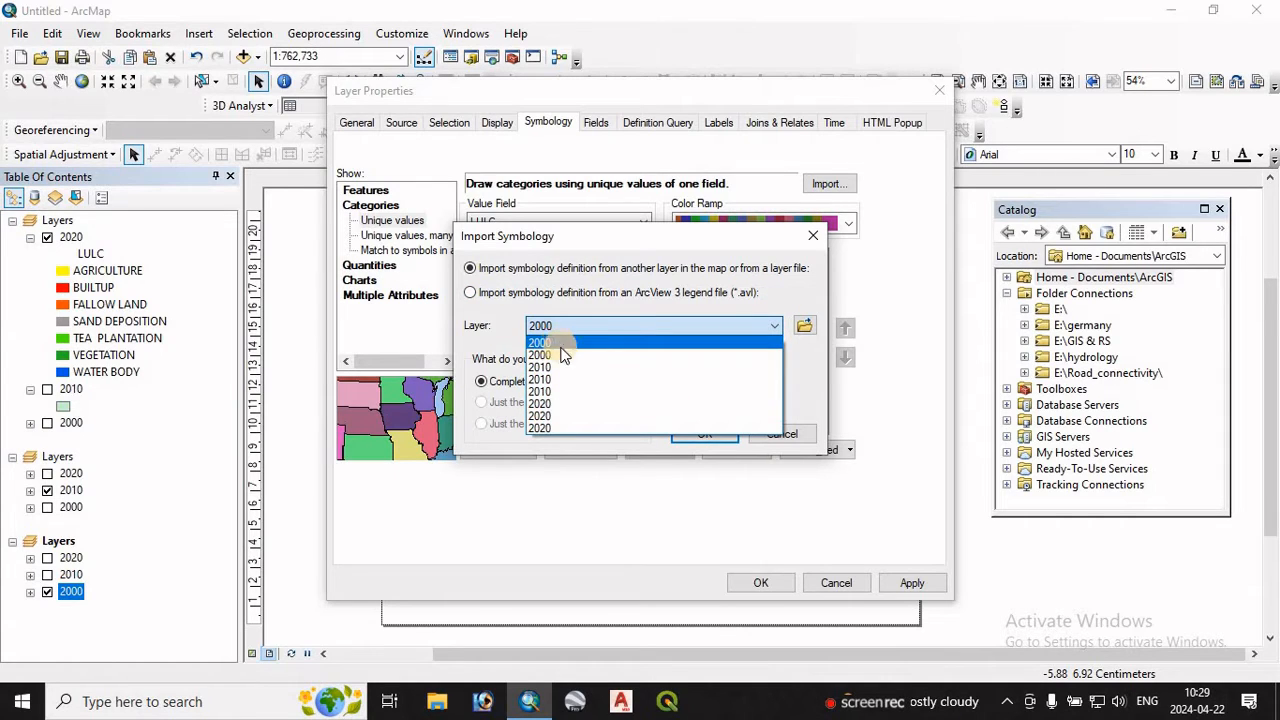
{"action": "left_click", "coordinate": [553, 405]}
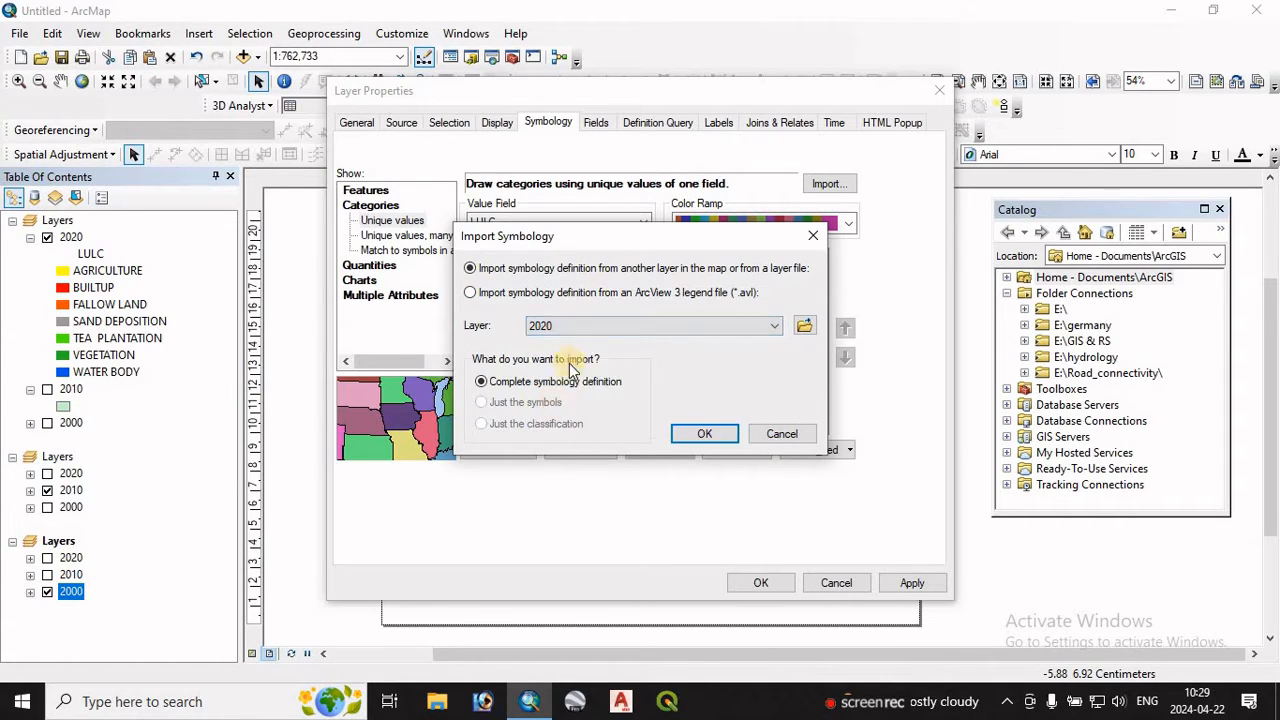
{"action": "left_click", "coordinate": [707, 434]}
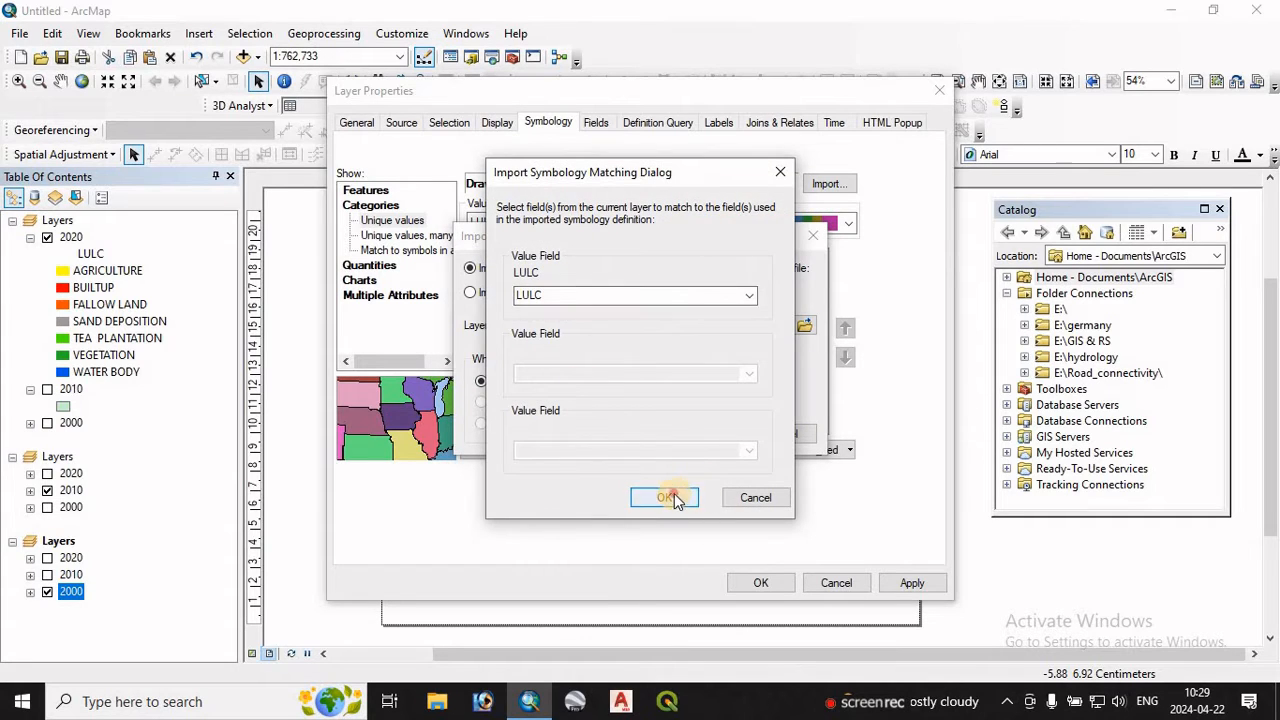
{"action": "left_click", "coordinate": [672, 496]}
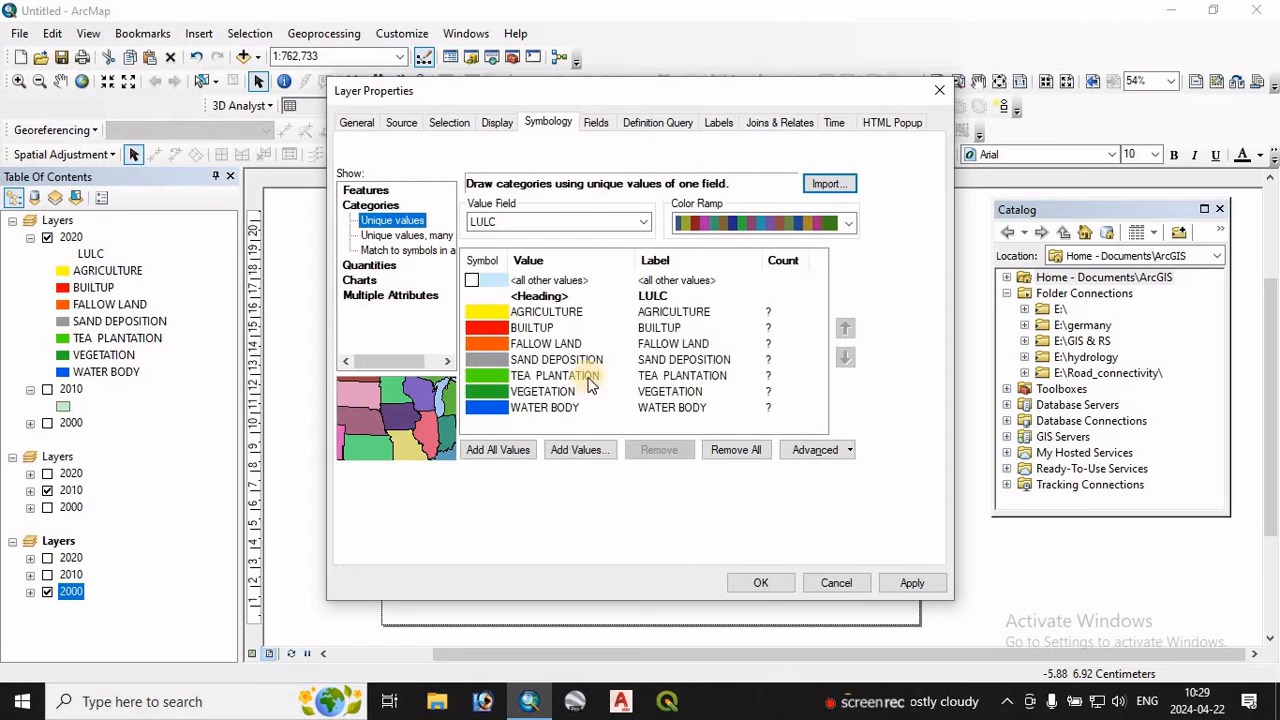
{"action": "left_click", "coordinate": [914, 582]}
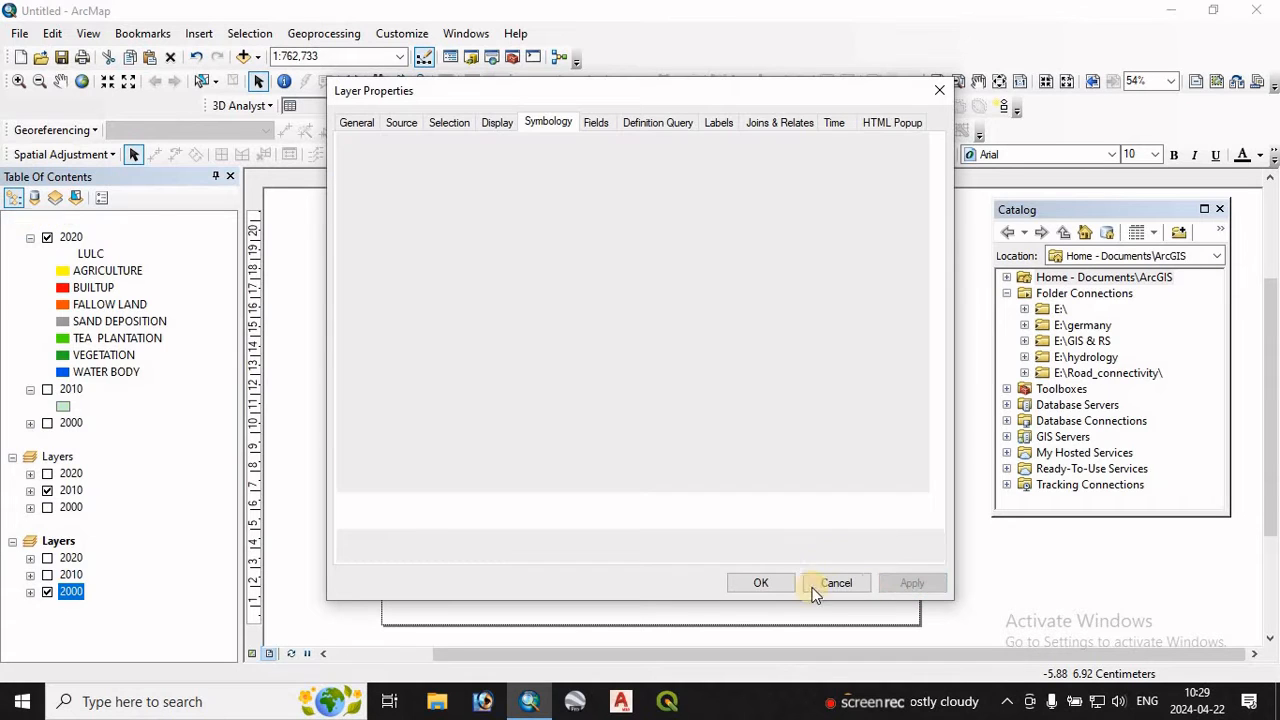
{"action": "left_click", "coordinate": [762, 583]}
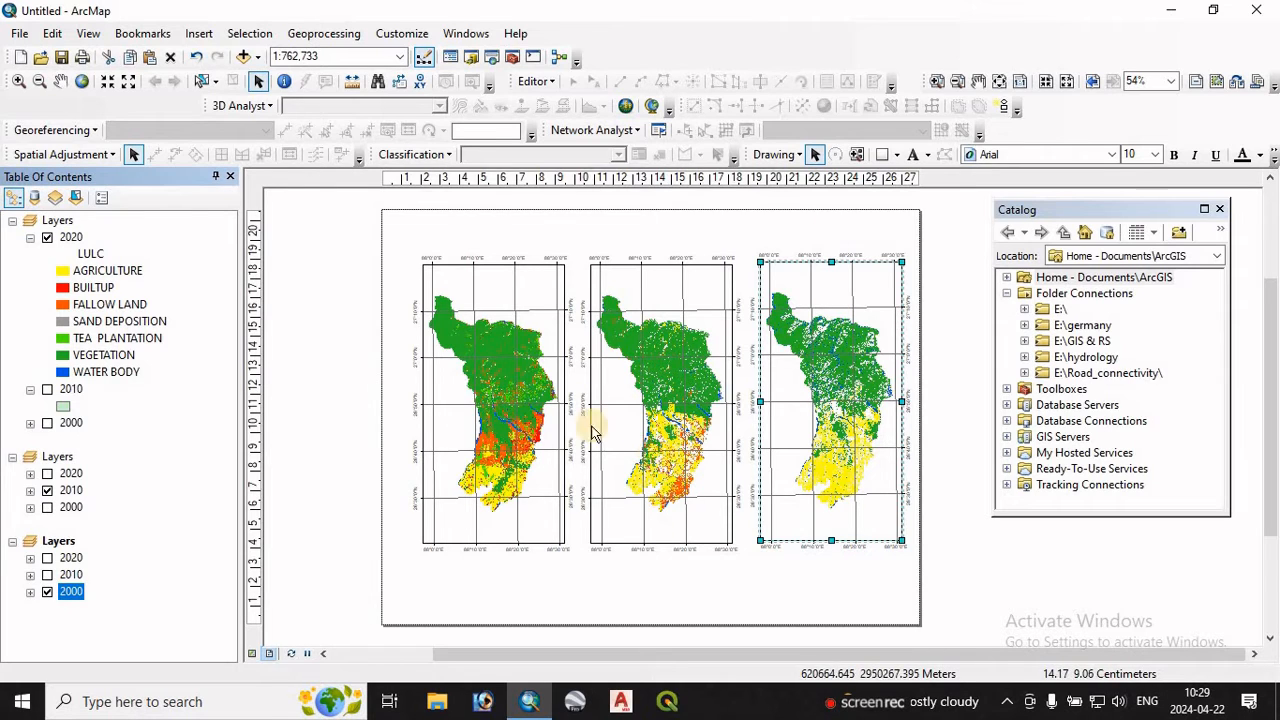
Step: Group the three data frames and move the group up and slightly left to leave space beneath the maps
{"action": "left_click_drag", "start_coordinate": [637, 406], "coordinate": [863, 559]}
{"action": "left_click", "coordinate": [838, 498], "text": "shift"}
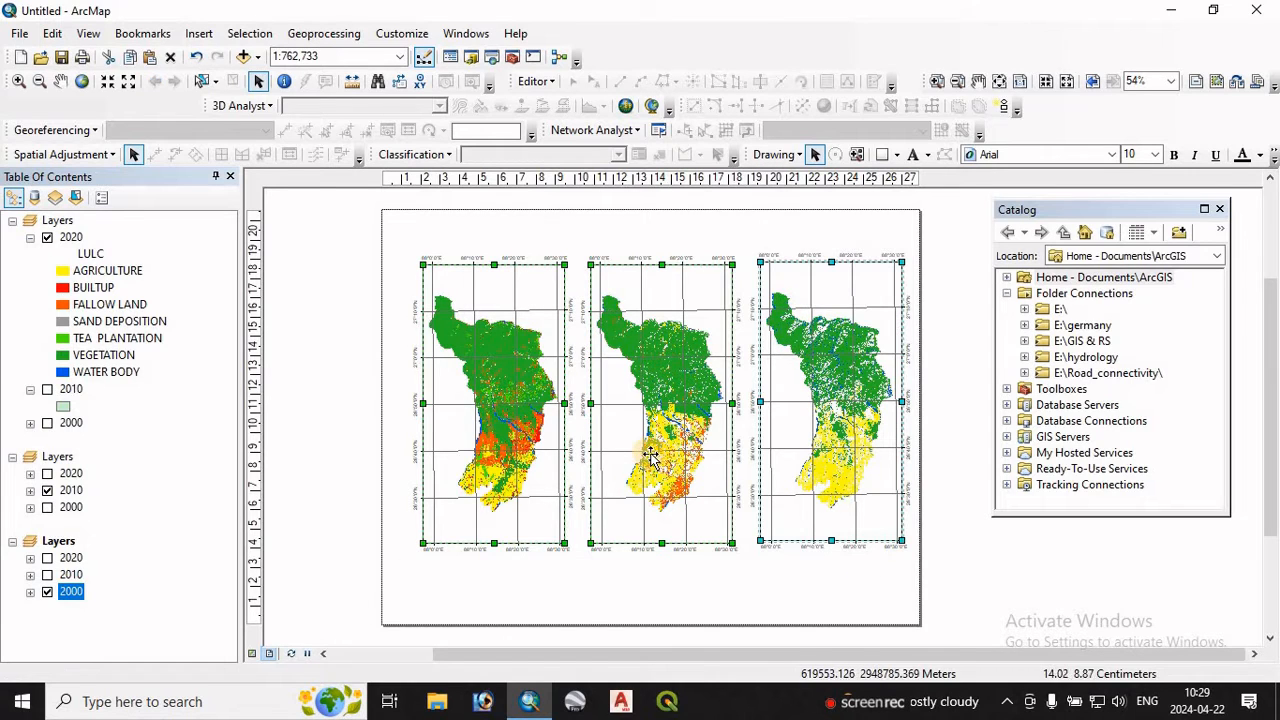
{"action": "right_click", "coordinate": [648, 458]}
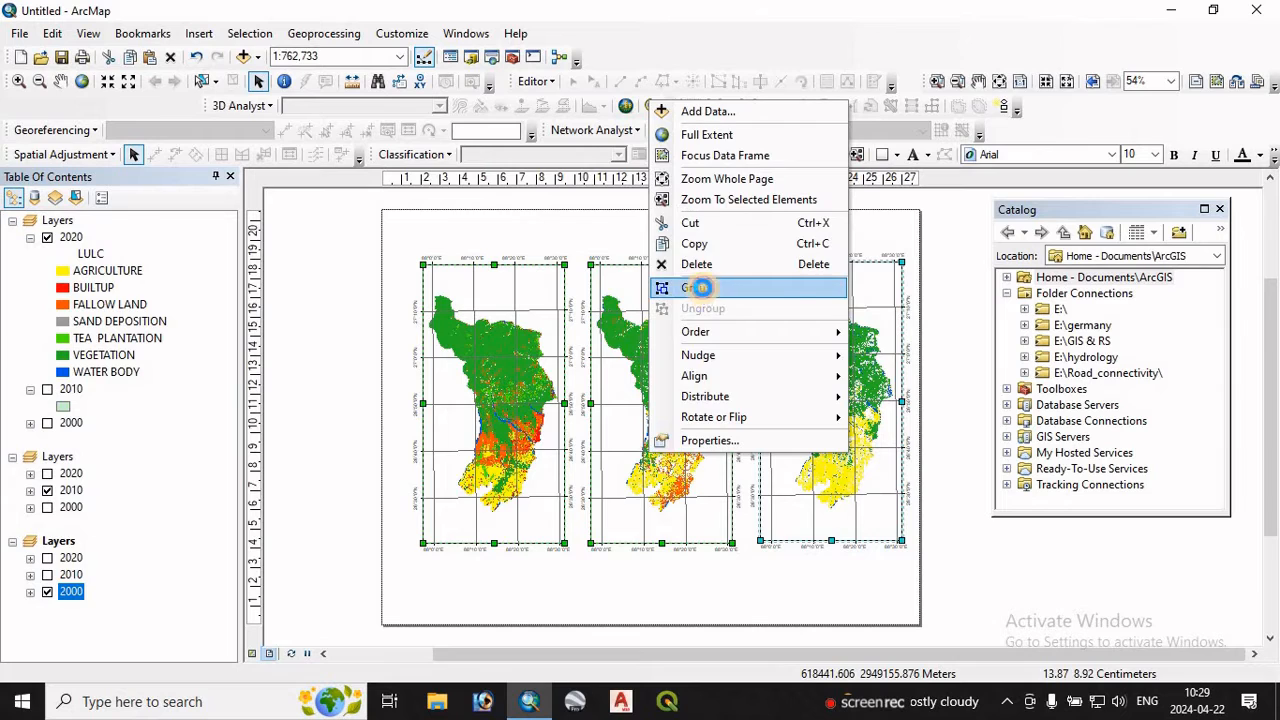
{"action": "left_click", "coordinate": [701, 287]}
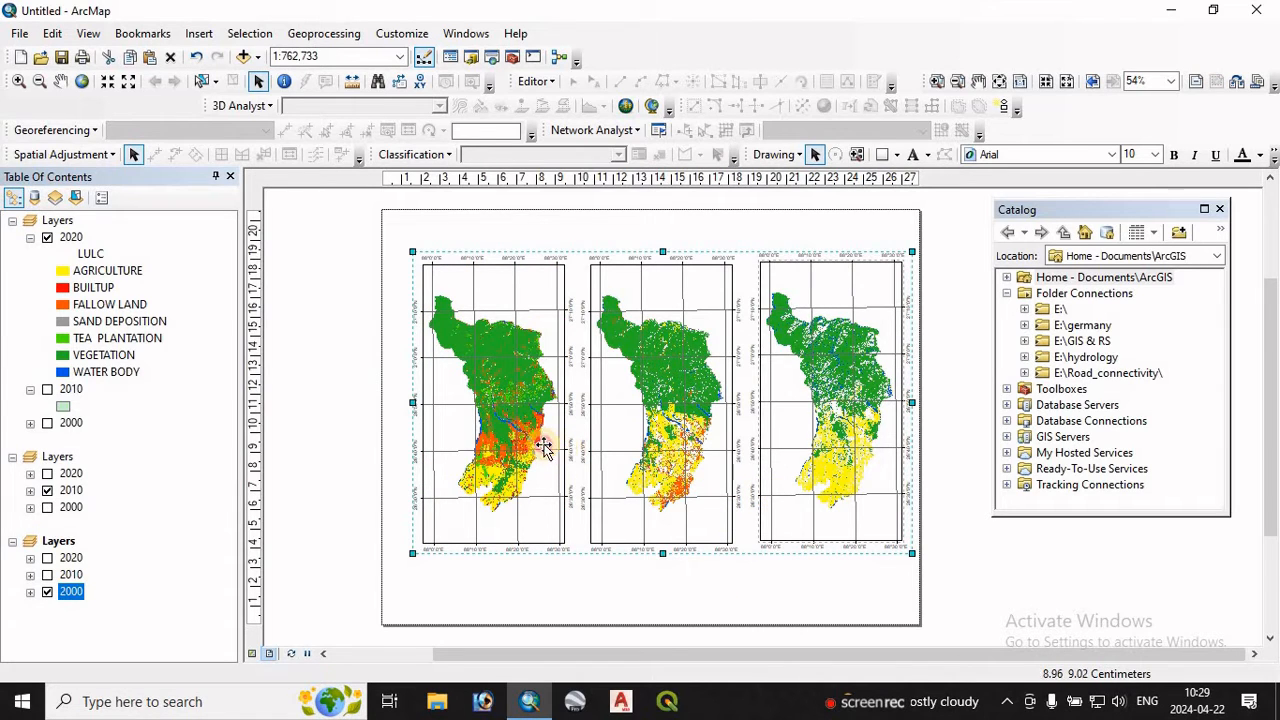
{"action": "mouse_move", "coordinate": [535, 440]}
{"action": "left_mouse_down"}
{"action": "mouse_move", "coordinate": [516, 428]}
{"action": "mouse_move", "coordinate": [545, 455]}
{"action": "mouse_move", "coordinate": [518, 429]}
{"action": "left_mouse_up"}
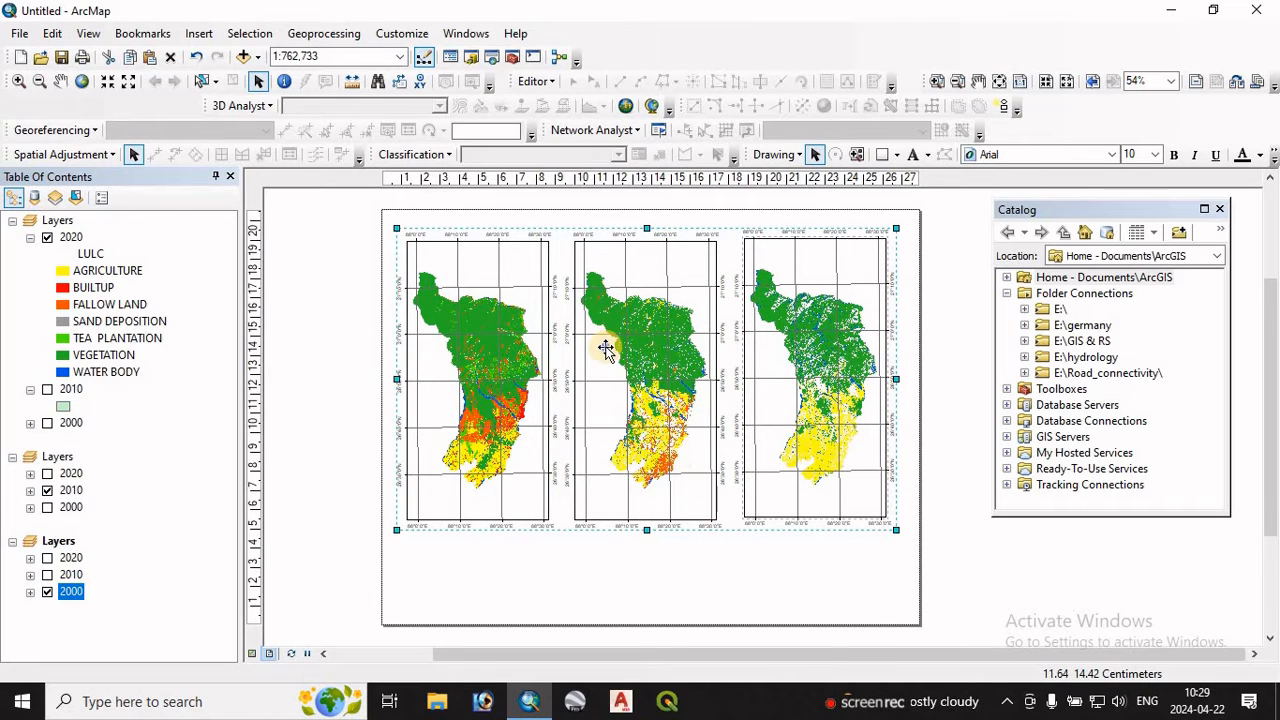
Step: Add a black border line around the grouped data frames
{"action": "right_click", "coordinate": [606, 347]}
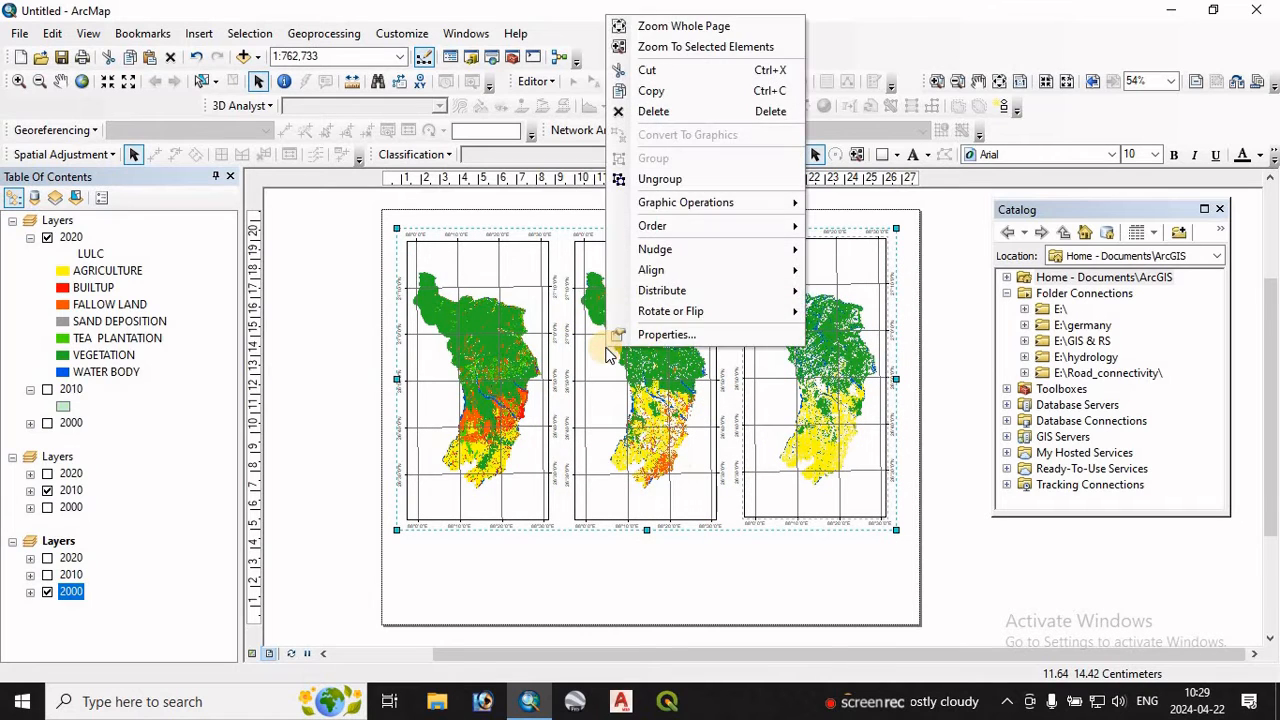
{"action": "left_click", "coordinate": [668, 335]}
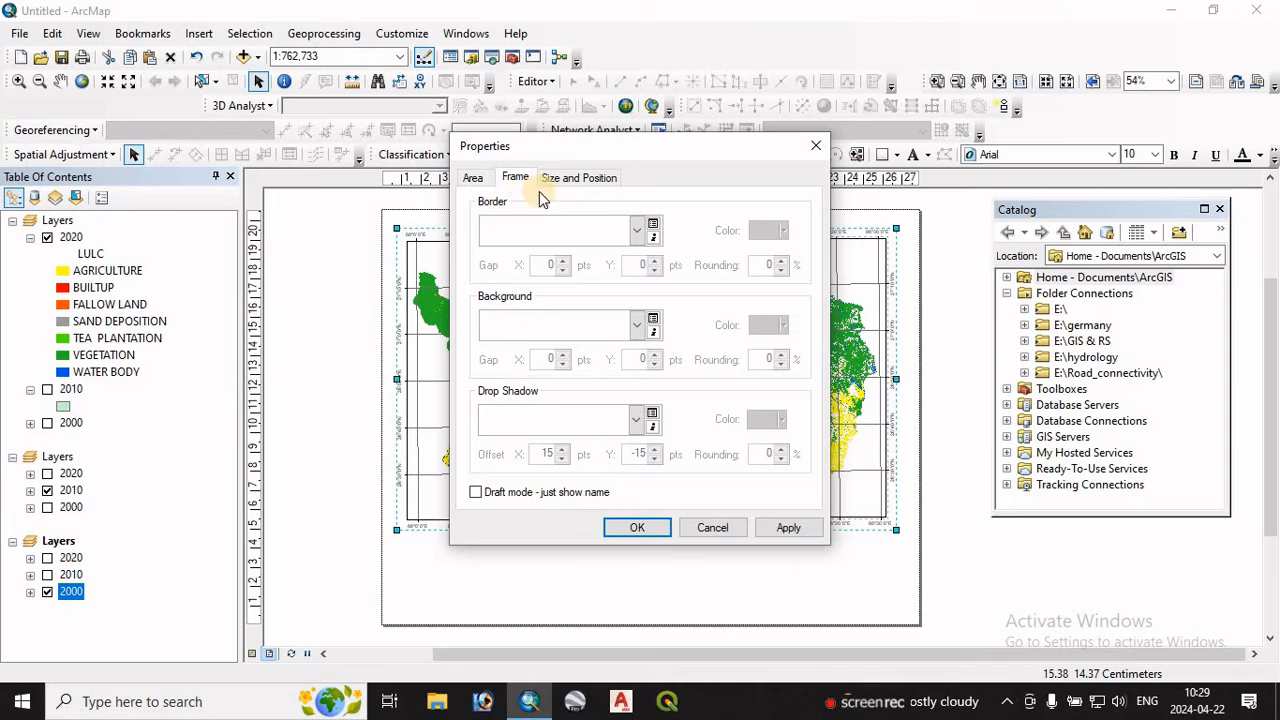
{"action": "left_click", "coordinate": [636, 231]}
{"action": "left_click", "coordinate": [602, 288]}
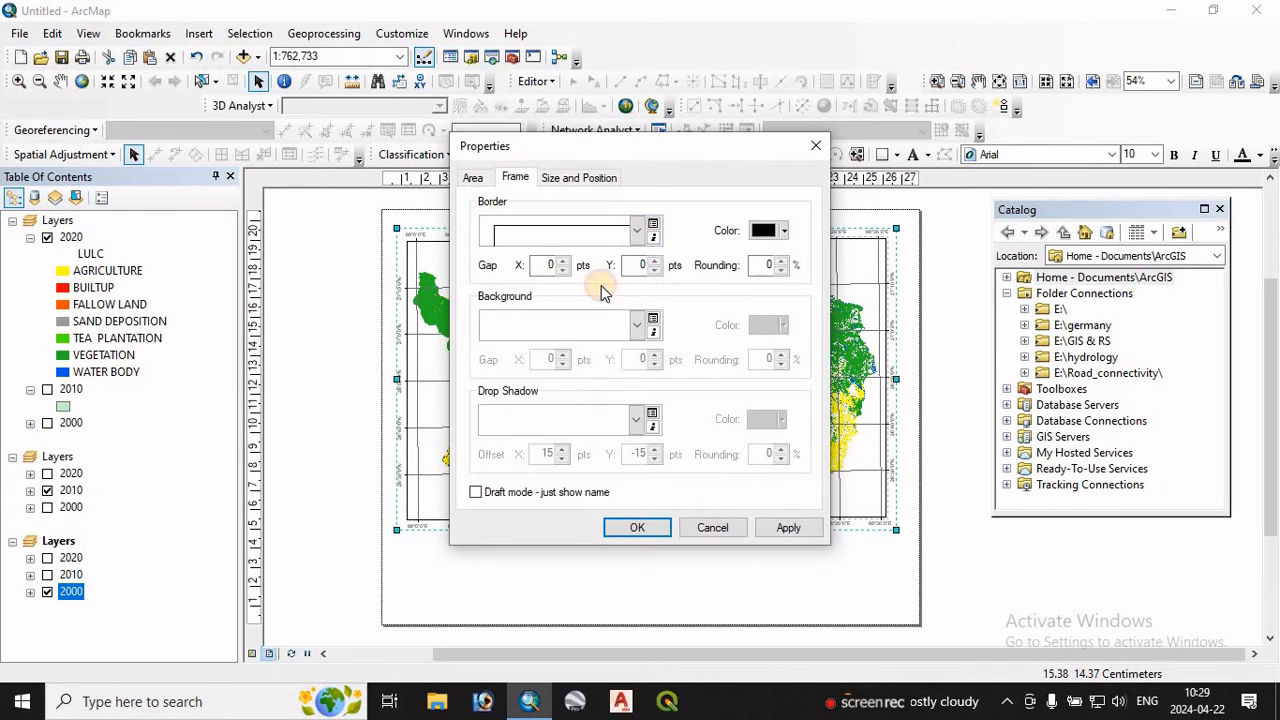
{"action": "left_click", "coordinate": [637, 527]}
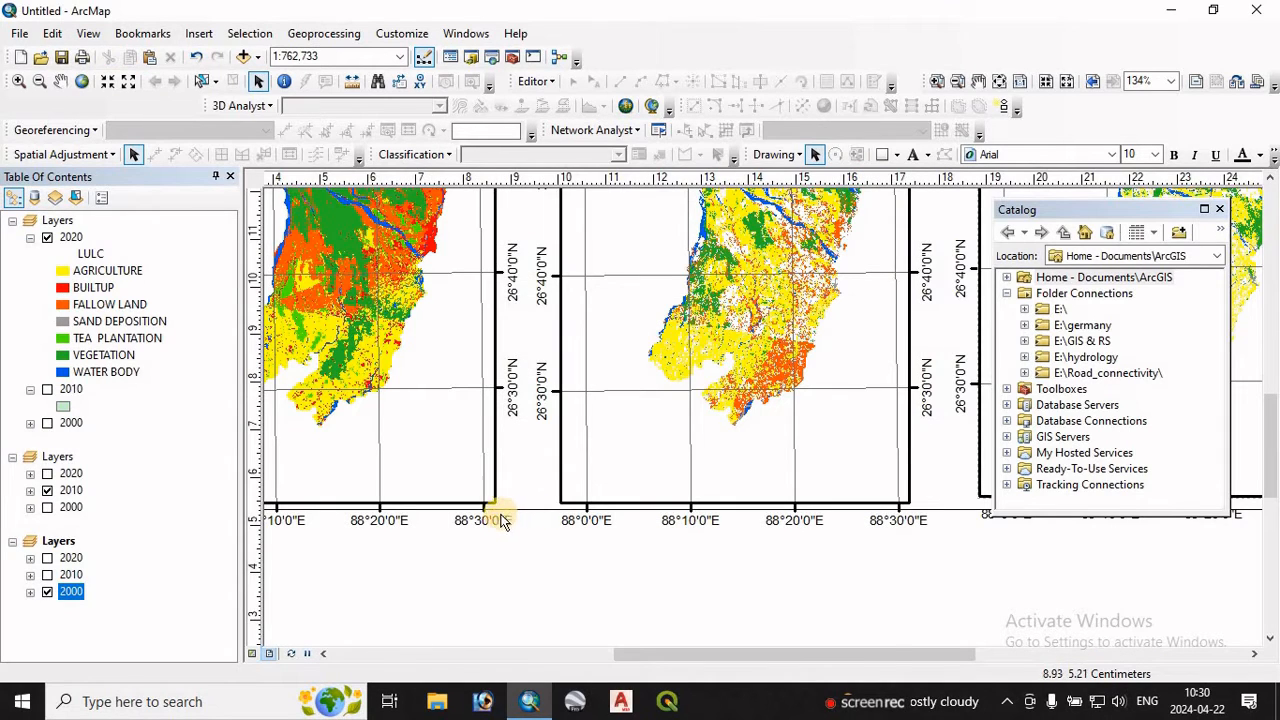
Step: Set the border gap of the grouped data frames to 20 pts in both X and Y
{"action": "right_click", "coordinate": [587, 437]}
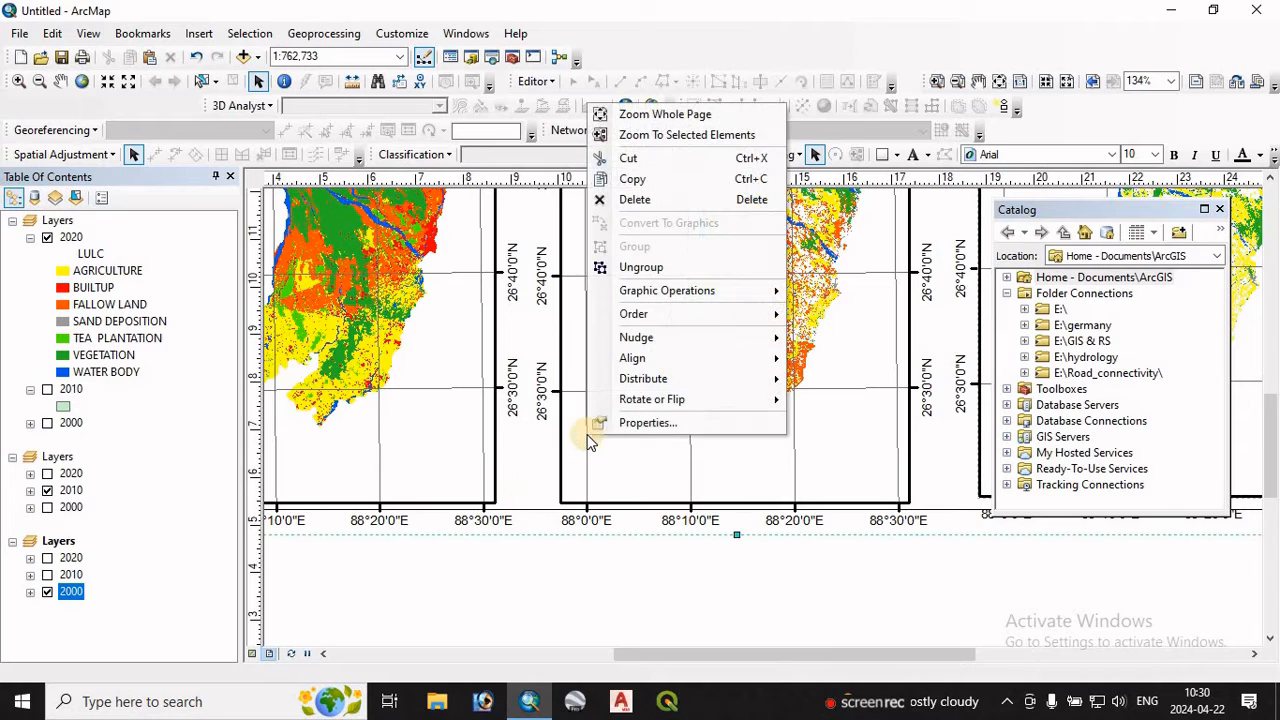
{"action": "left_click", "coordinate": [648, 423]}
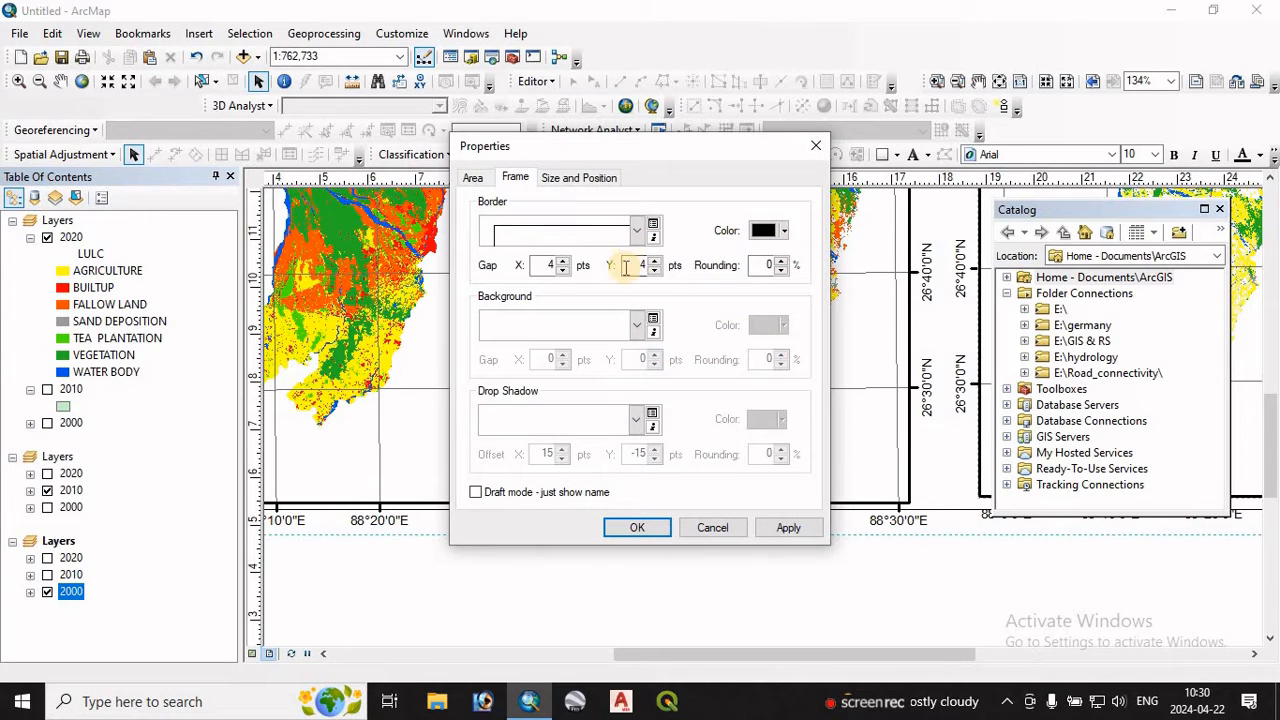
{"action": "left_click", "coordinate": [565, 261]}
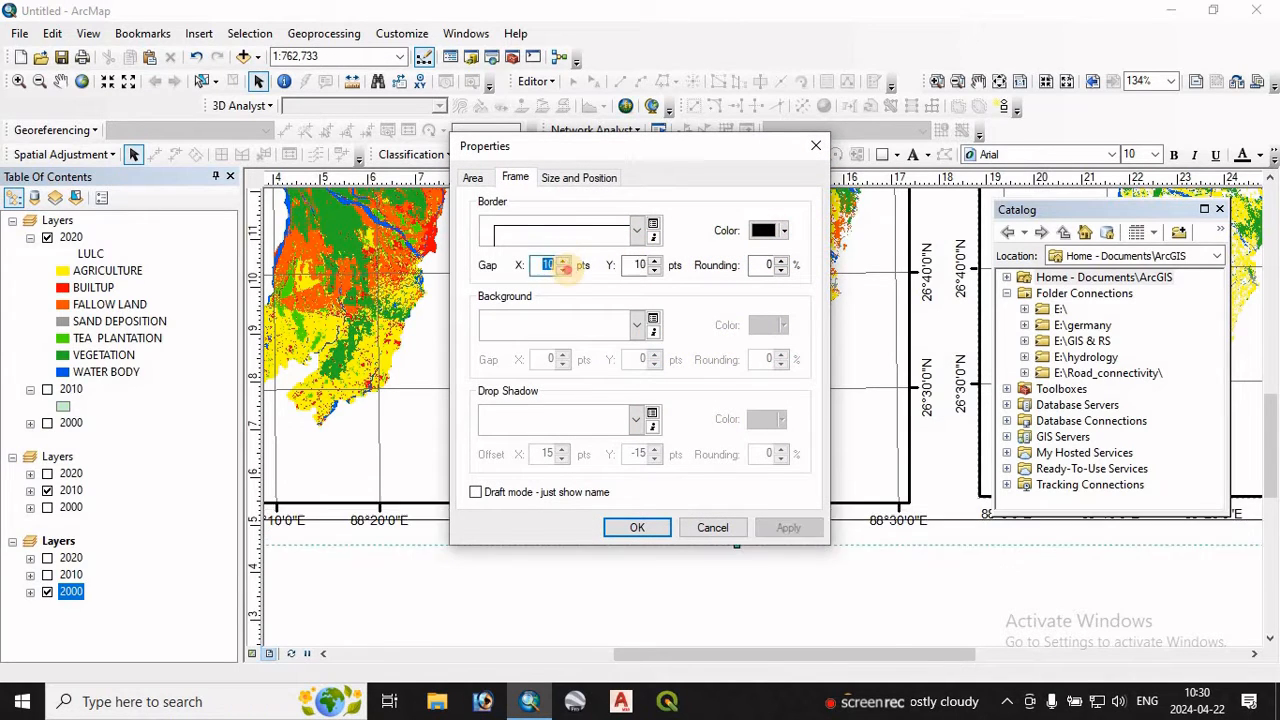
{"action": "type", "text": "20"}
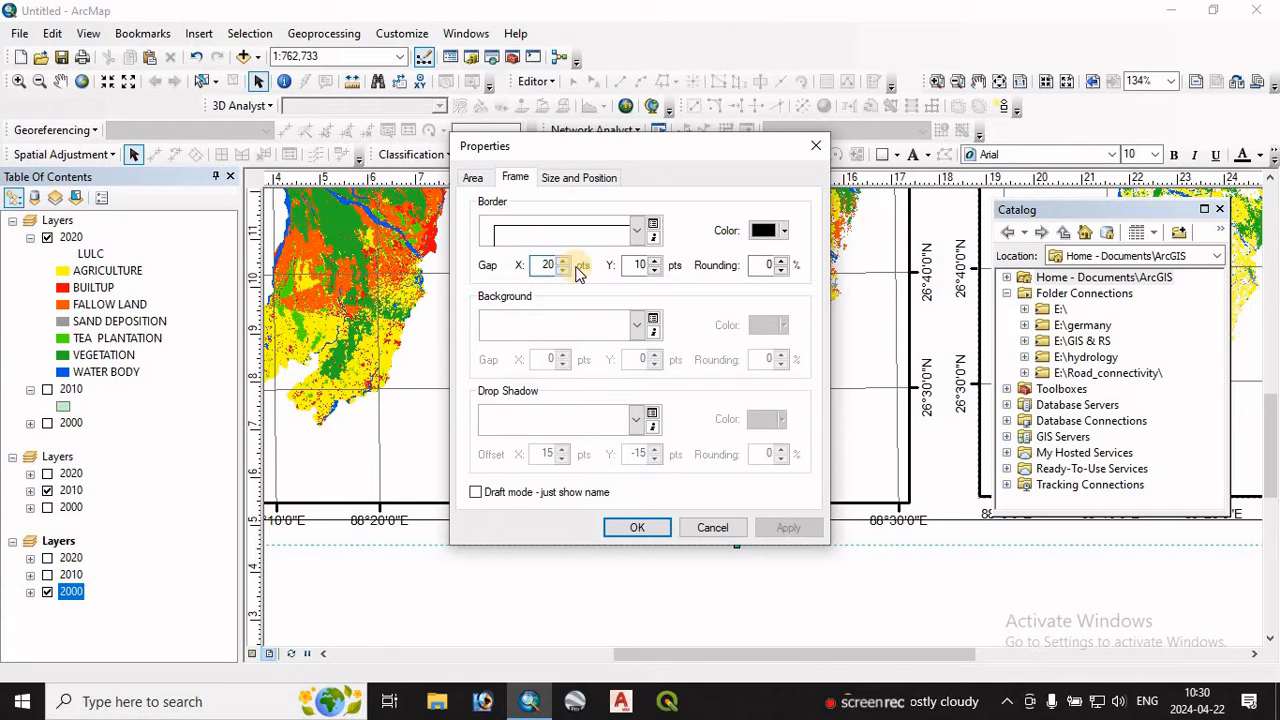
{"action": "double_click", "coordinate": [630, 264]}
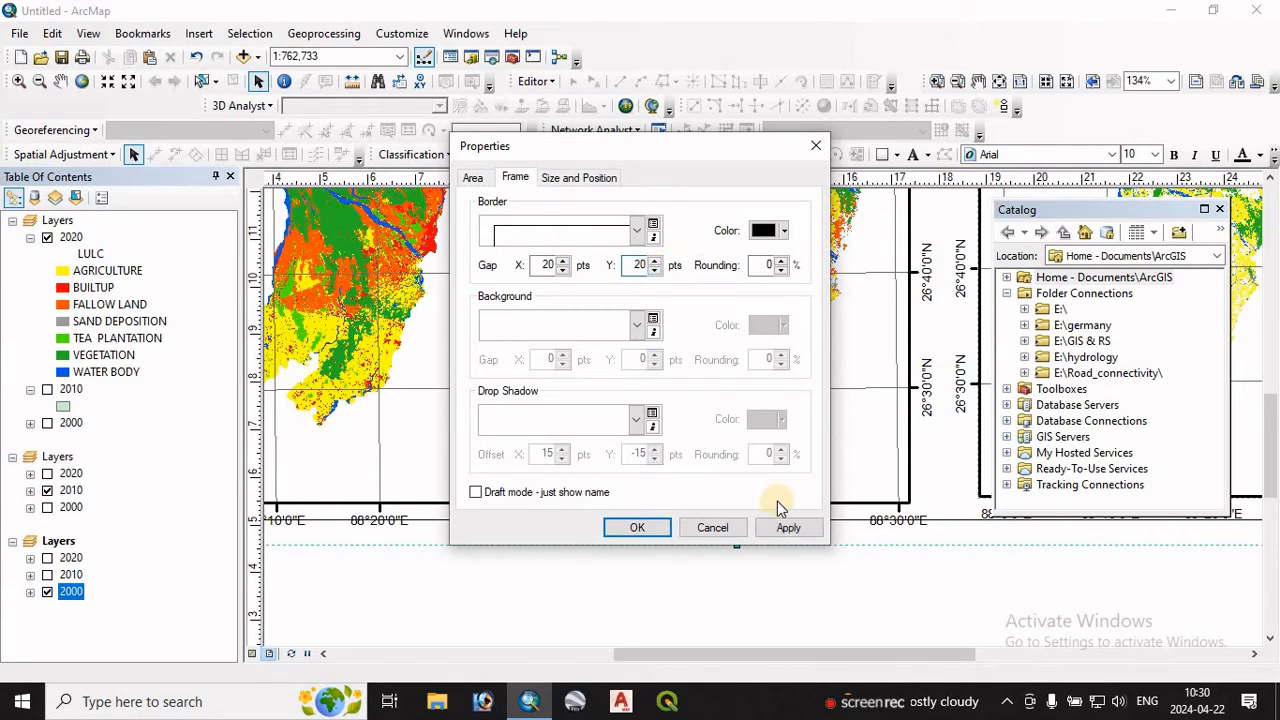
{"action": "left_click", "coordinate": [646, 528]}
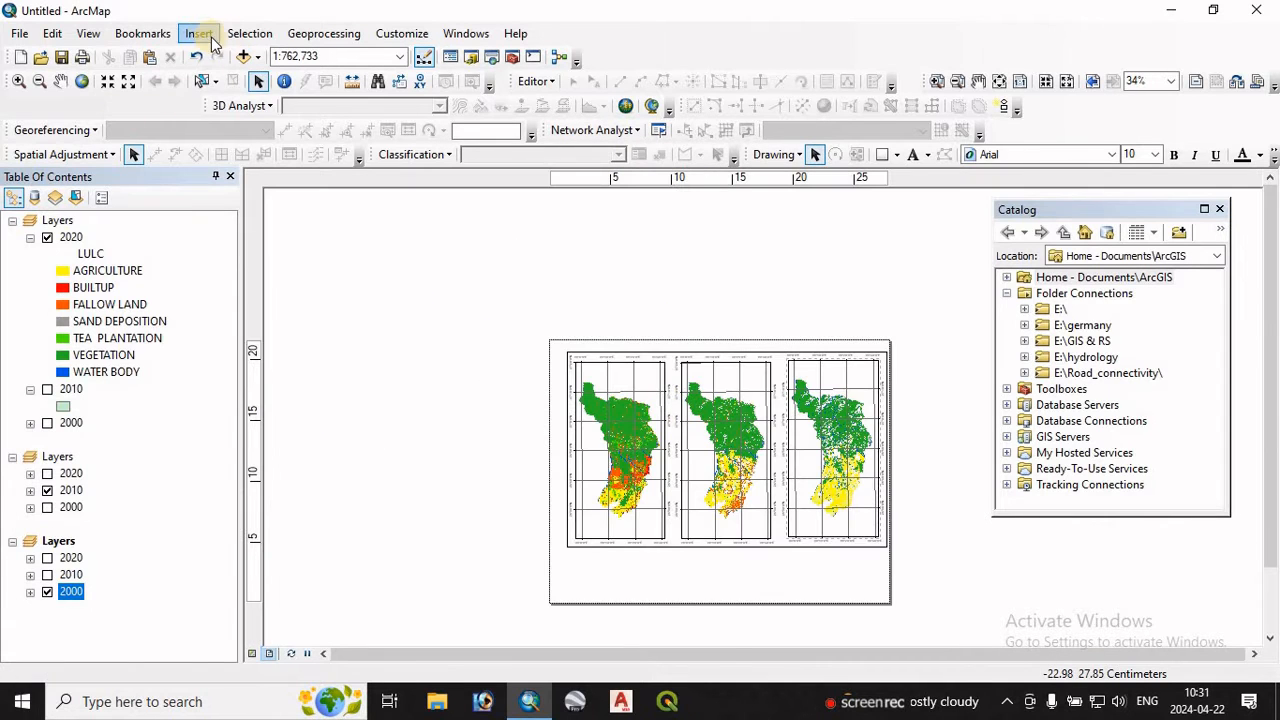
Step: Start a one-column legend for the 2000 layer, with its title centred in bold Arial Black at size 12
{"action": "left_click", "coordinate": [199, 33]}
{"action": "left_click", "coordinate": [232, 166]}
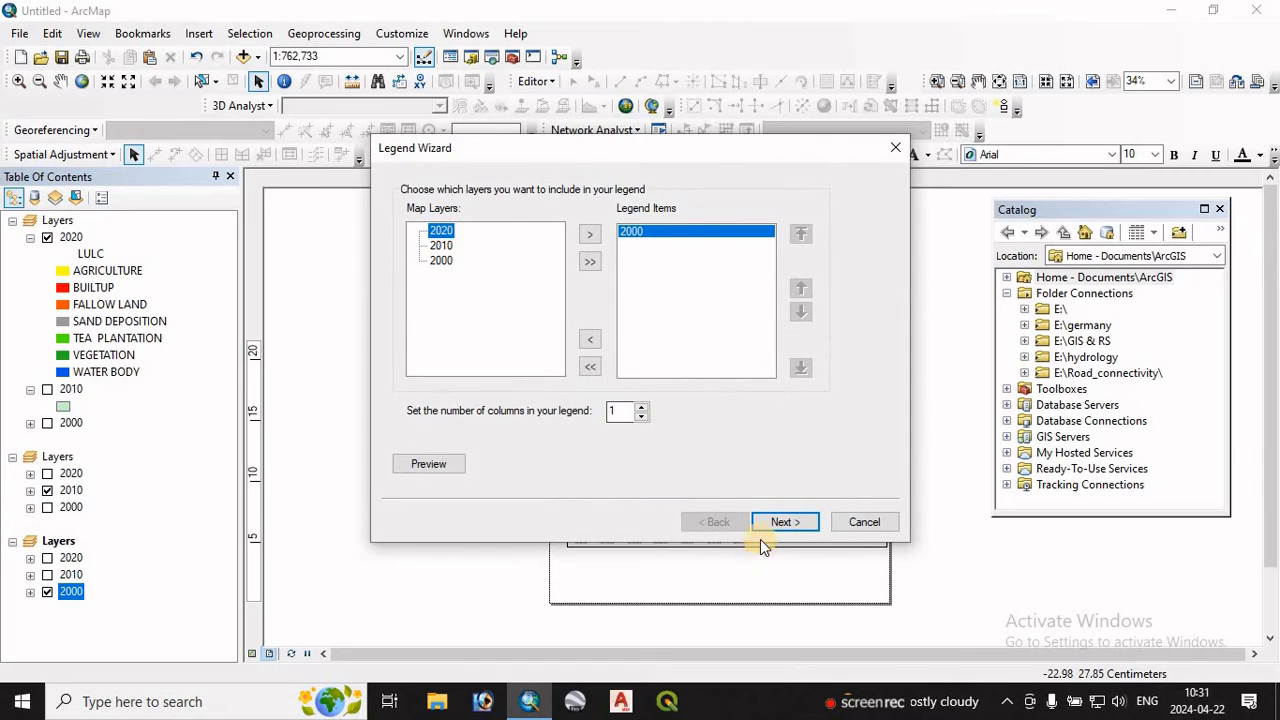
{"action": "left_click", "coordinate": [785, 521]}
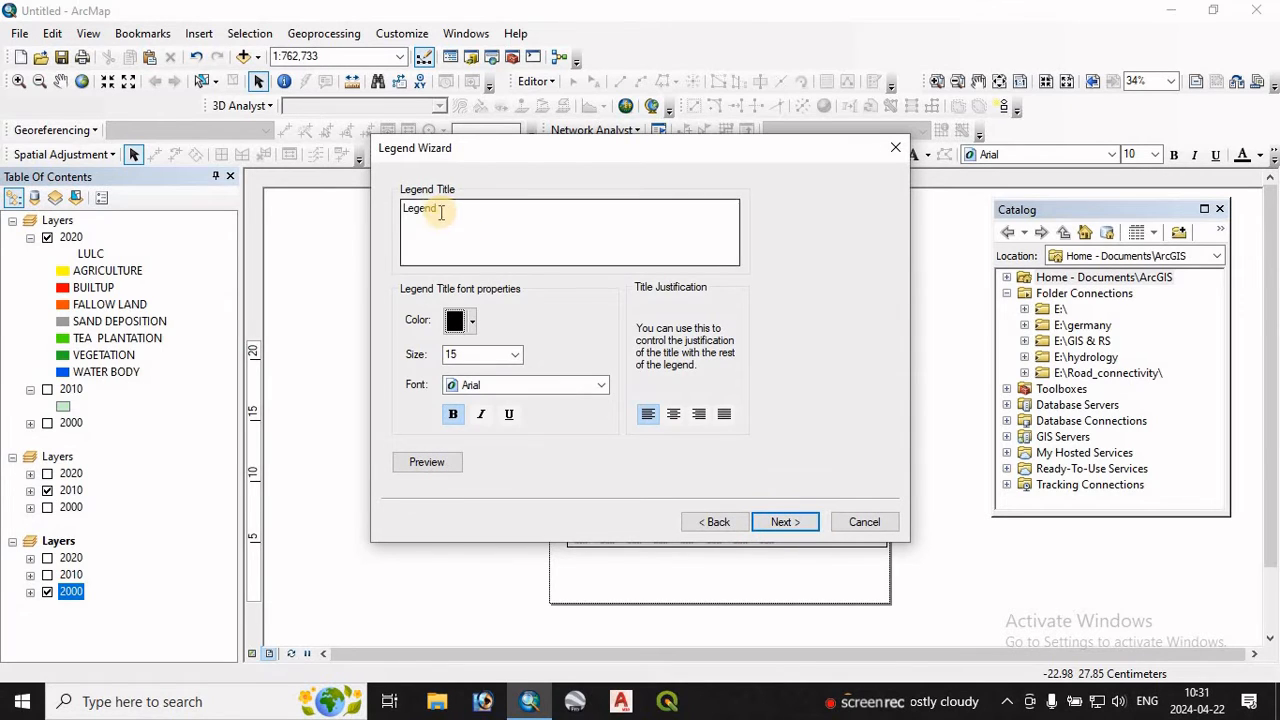
{"action": "left_click_drag", "start_coordinate": [437, 209], "coordinate": [330, 209]}
{"action": "left_click", "coordinate": [674, 421]}
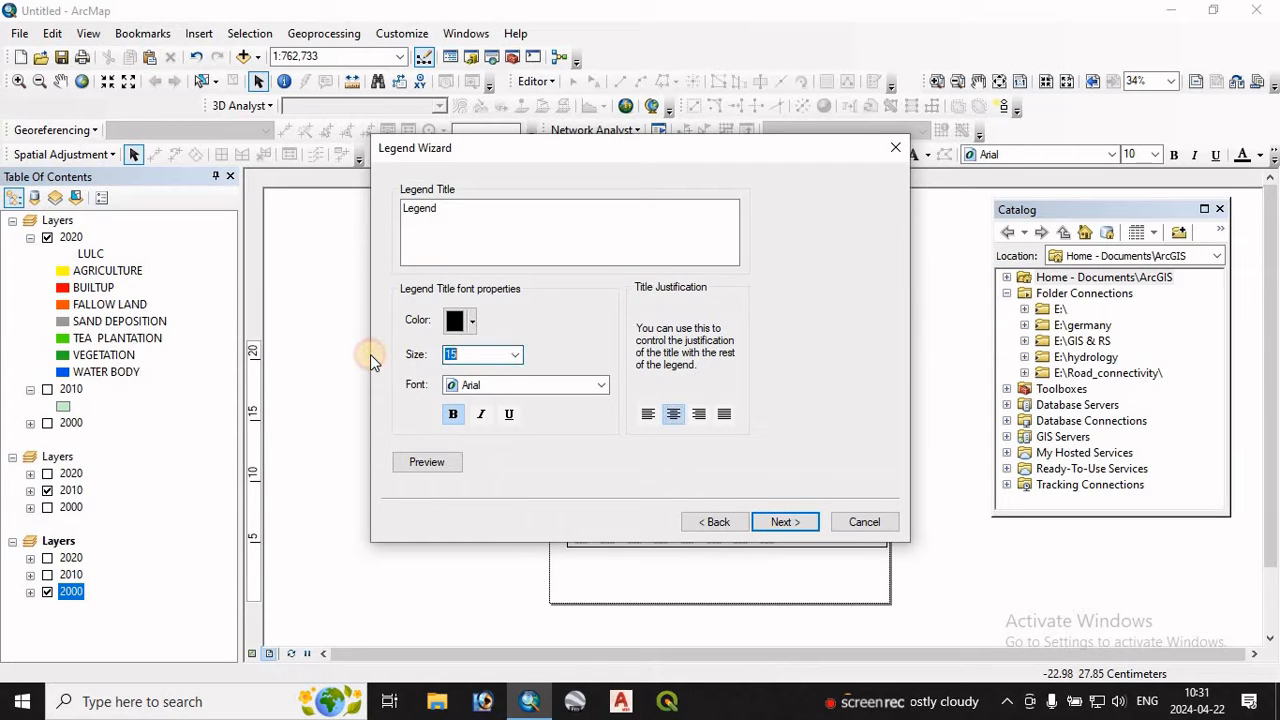
{"action": "type", "text": "12"}
{"action": "left_click", "coordinate": [598, 386]}
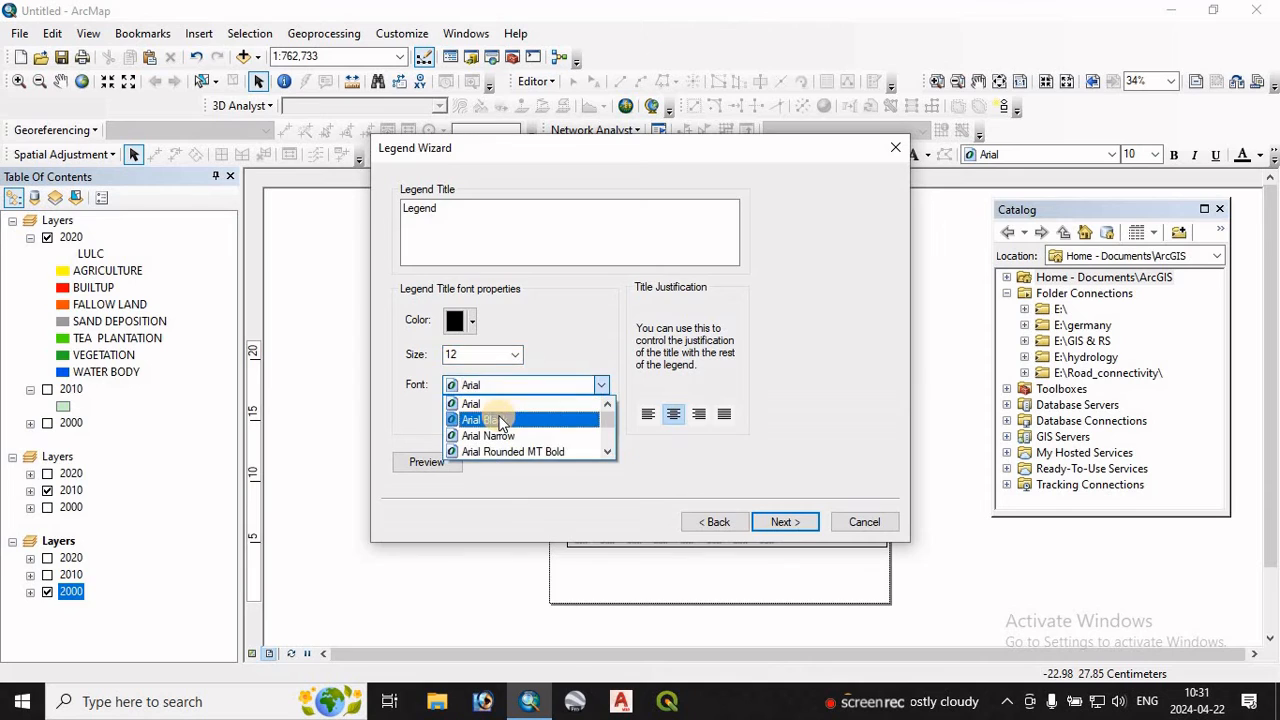
{"action": "left_click", "coordinate": [455, 418]}
{"action": "left_click", "coordinate": [780, 519]}
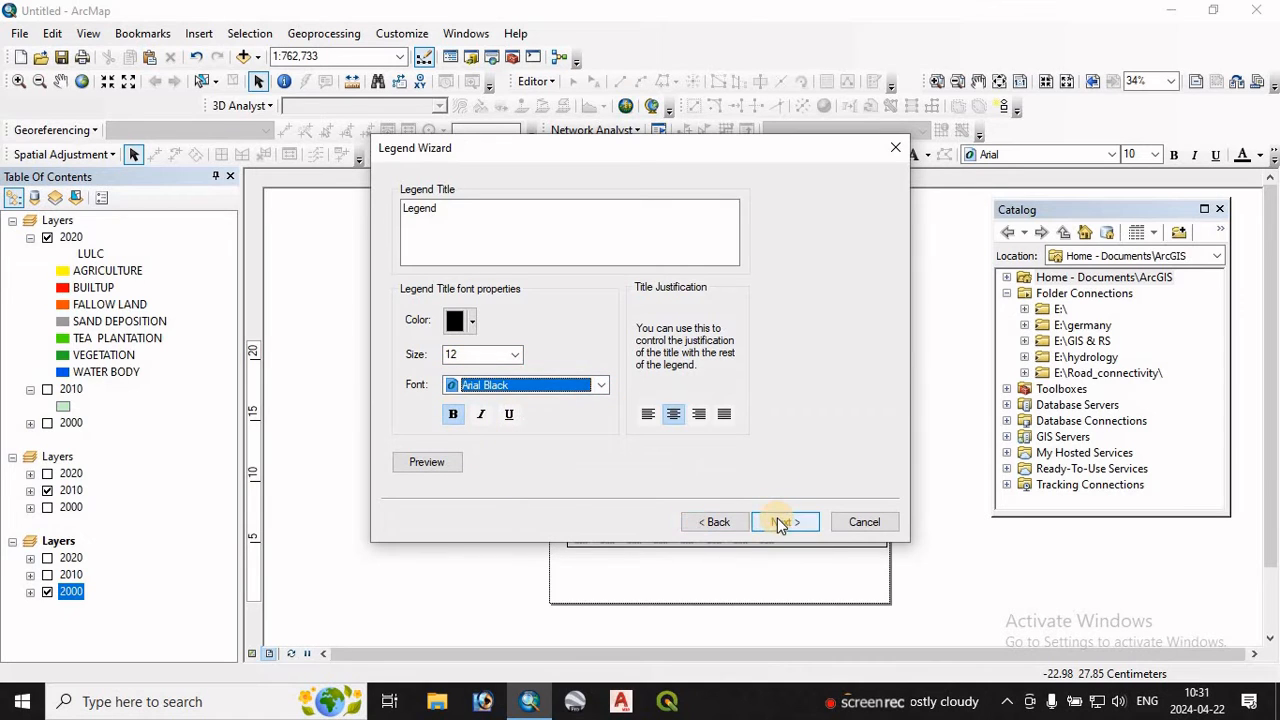
{"action": "left_click", "coordinate": [773, 523]}
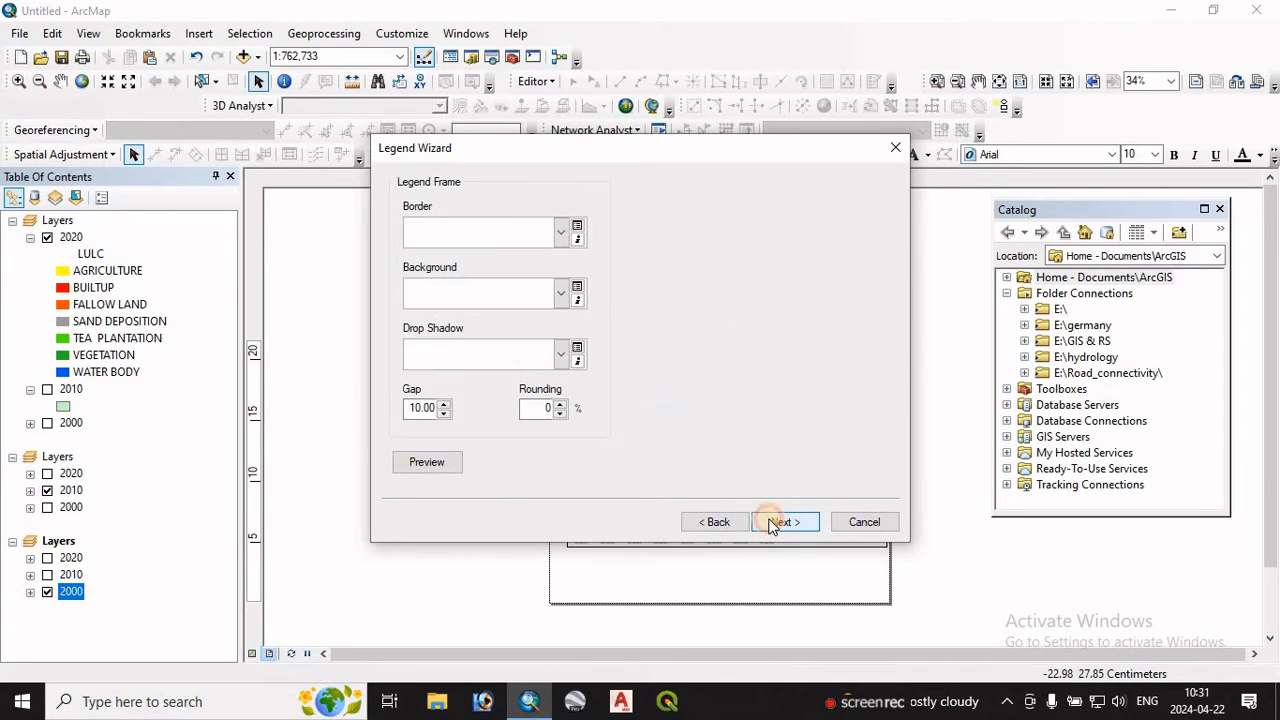
Step: Leave the legend frame without a border and set the 2000 item's area patch shape to Water Body
{"action": "left_click", "coordinate": [562, 238]}
{"action": "left_click", "coordinate": [562, 238]}
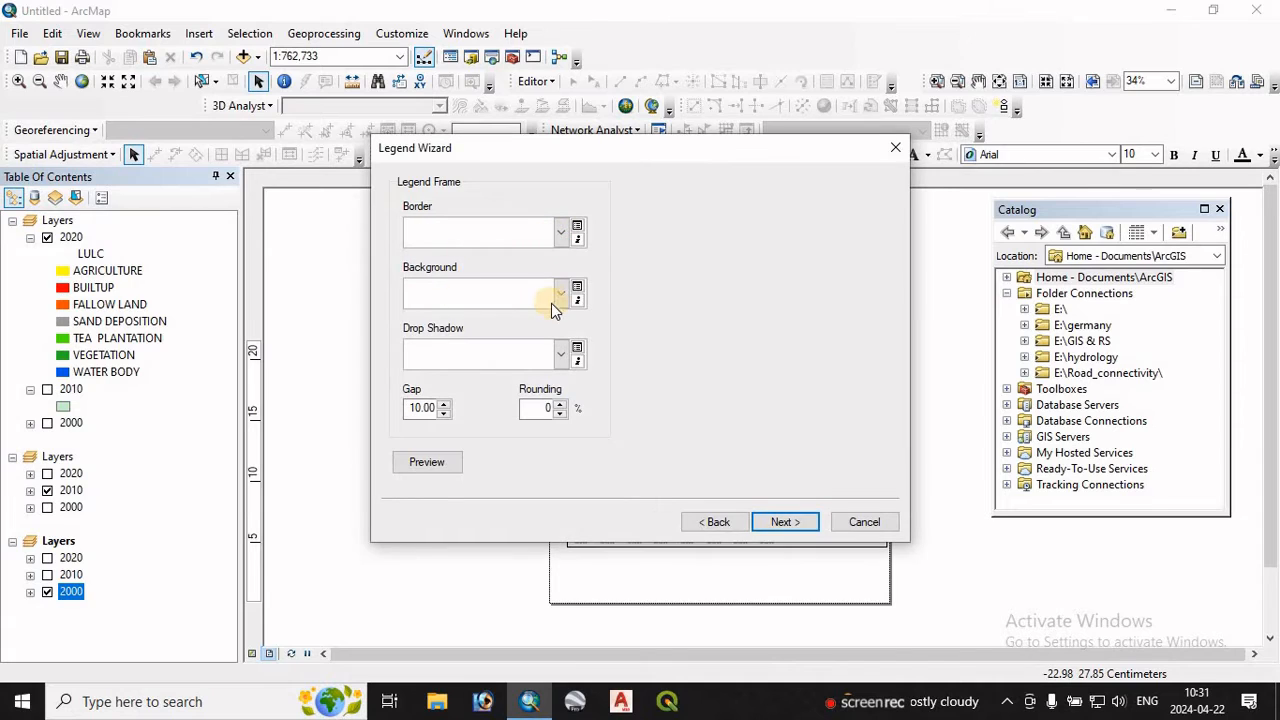
{"action": "left_click", "coordinate": [785, 522]}
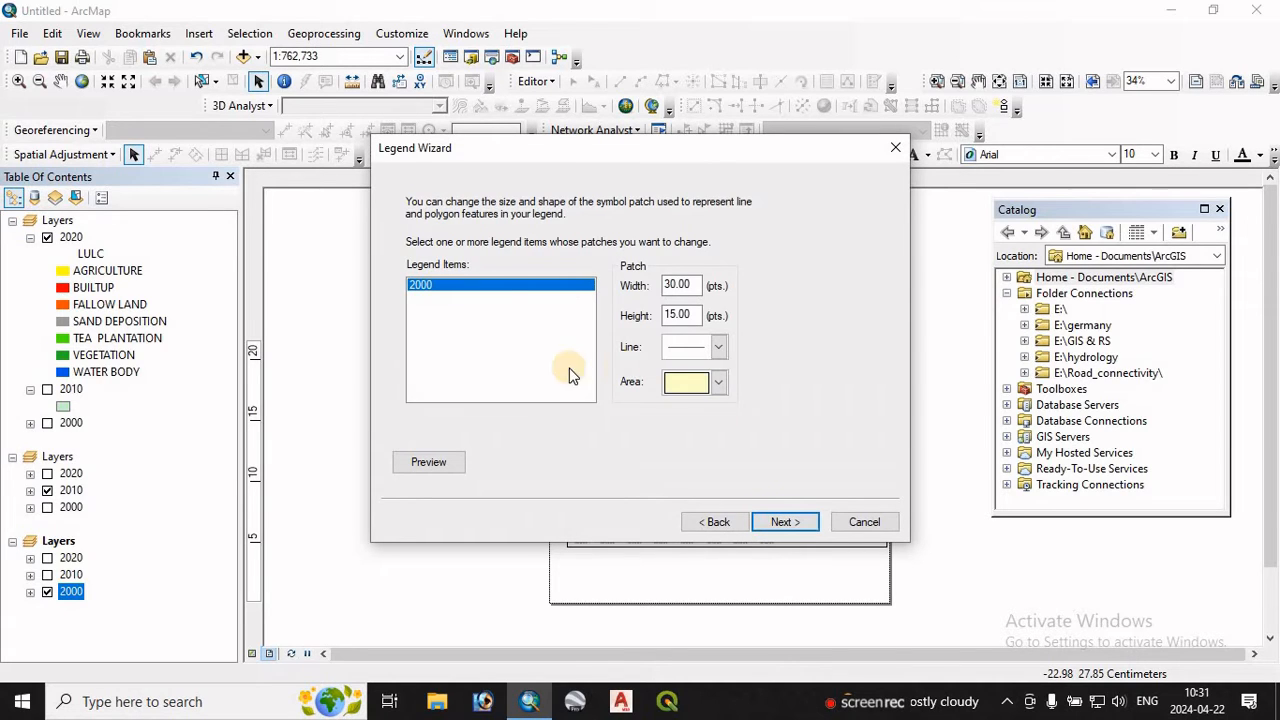
{"action": "left_click", "coordinate": [719, 383]}
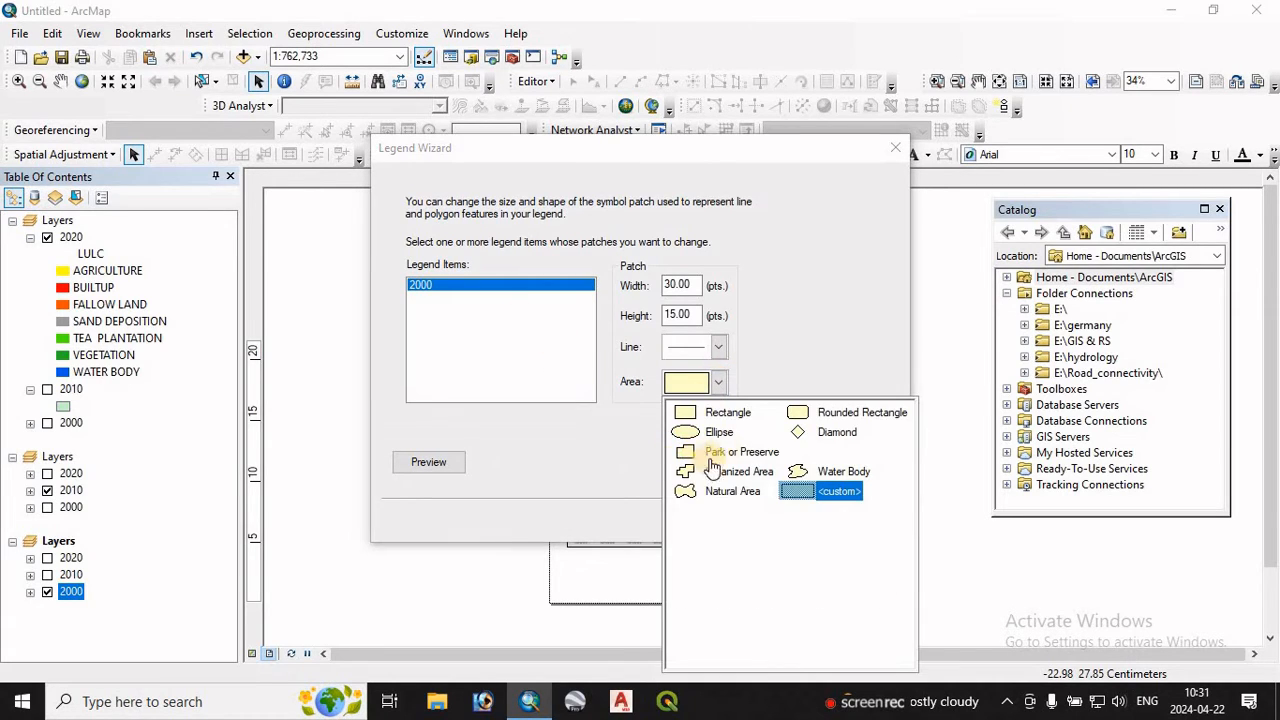
{"action": "left_click", "coordinate": [815, 472]}
{"action": "left_click", "coordinate": [786, 522]}
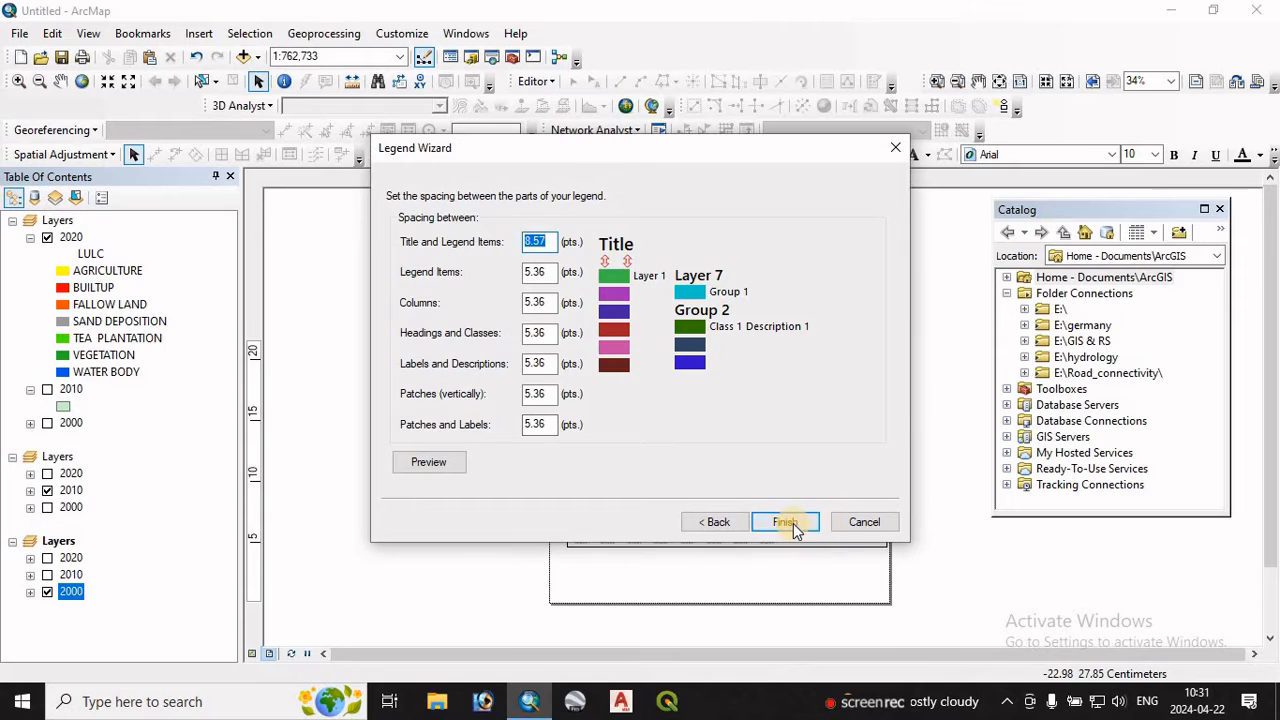
Step: Finish the legend with the default spacing and move it off the page into the blank area beside it
{"action": "left_click", "coordinate": [786, 523]}
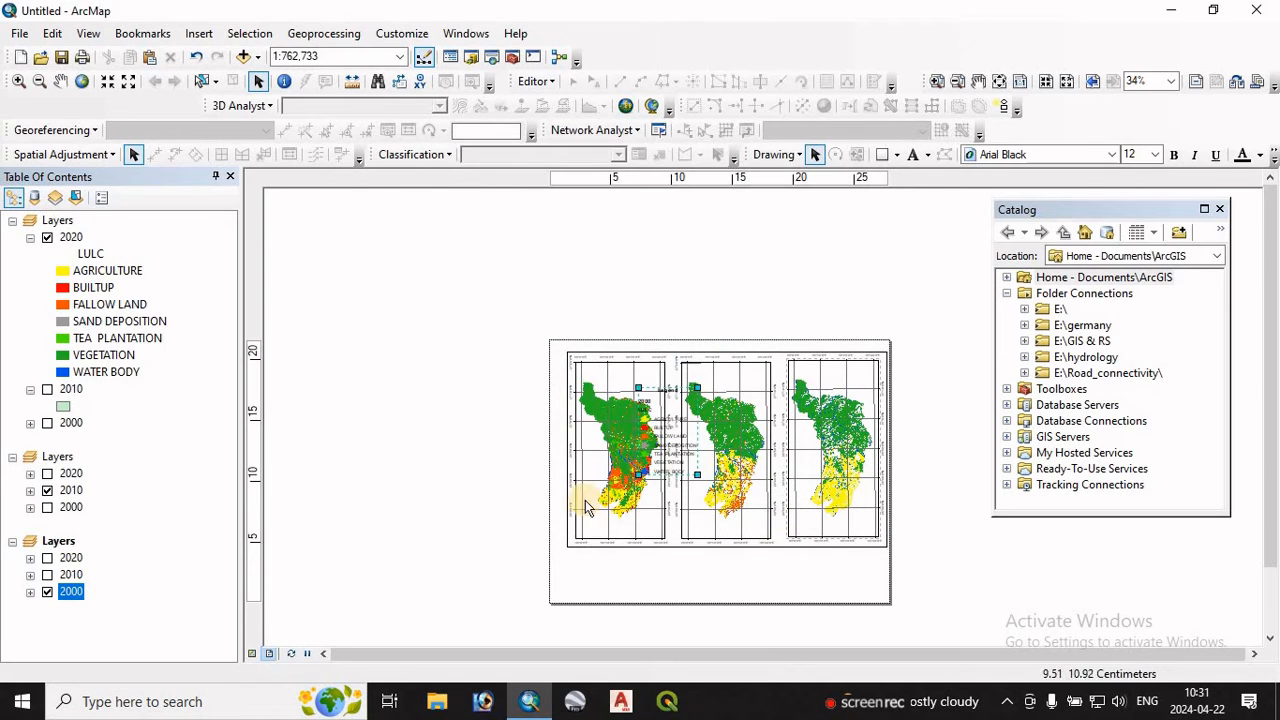
{"action": "left_click_drag", "start_coordinate": [670, 425], "coordinate": [444, 441]}
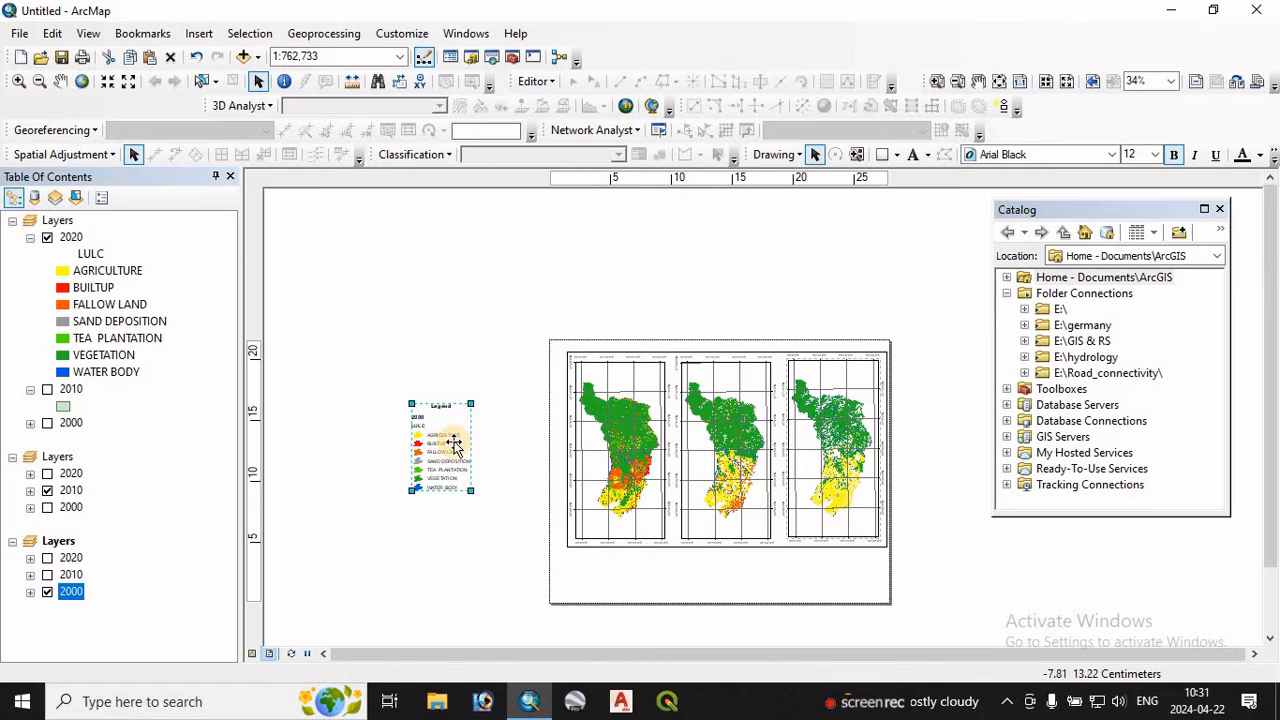
{"action": "scroll", "coordinate": [454, 443], "scroll_direction": "down", "scroll_amount": 3}
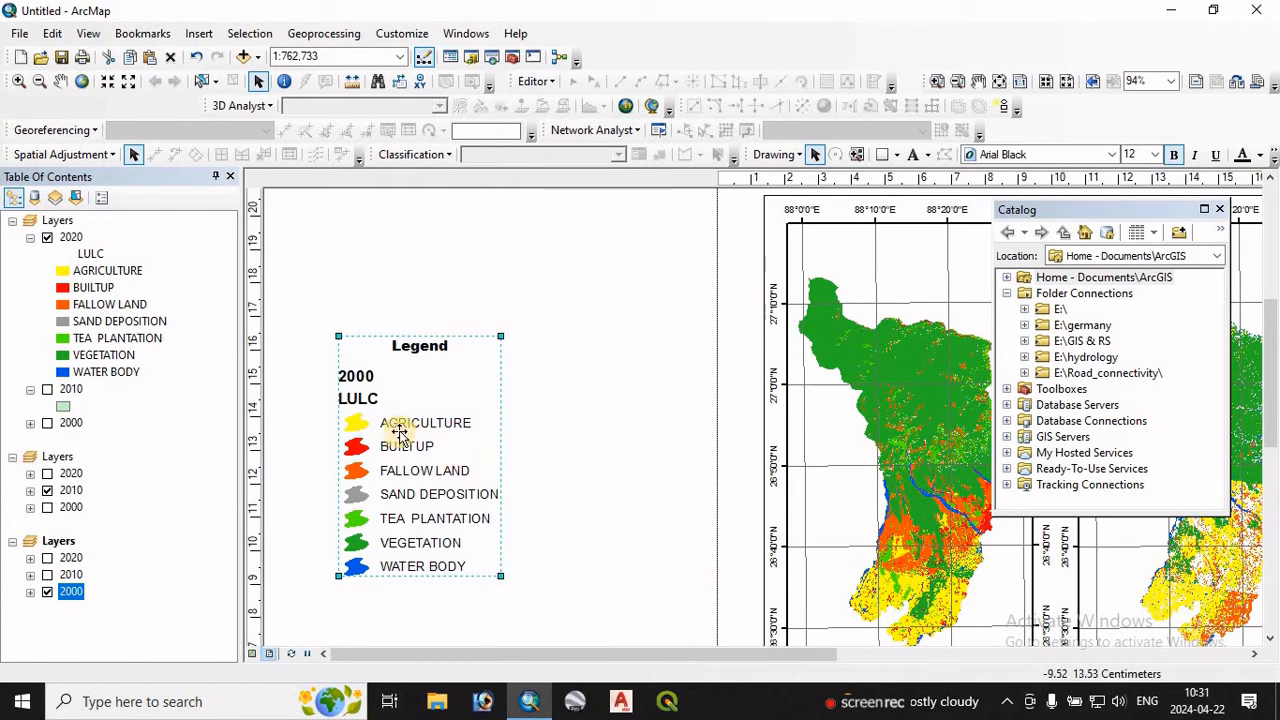
Step: Convert the legend to graphics and ungroup it into separate elements
{"action": "right_click", "coordinate": [400, 430]}
{"action": "mouse_move", "coordinate": [450, 372]}
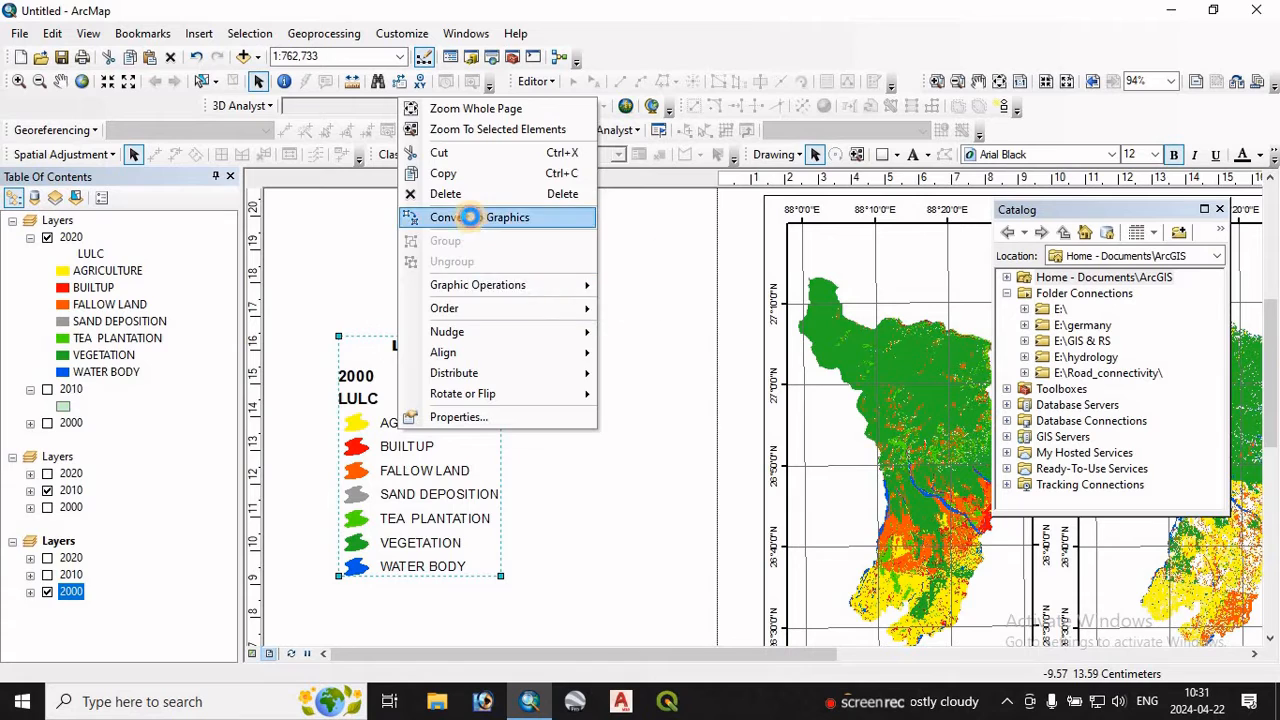
{"action": "left_click", "coordinate": [470, 217]}
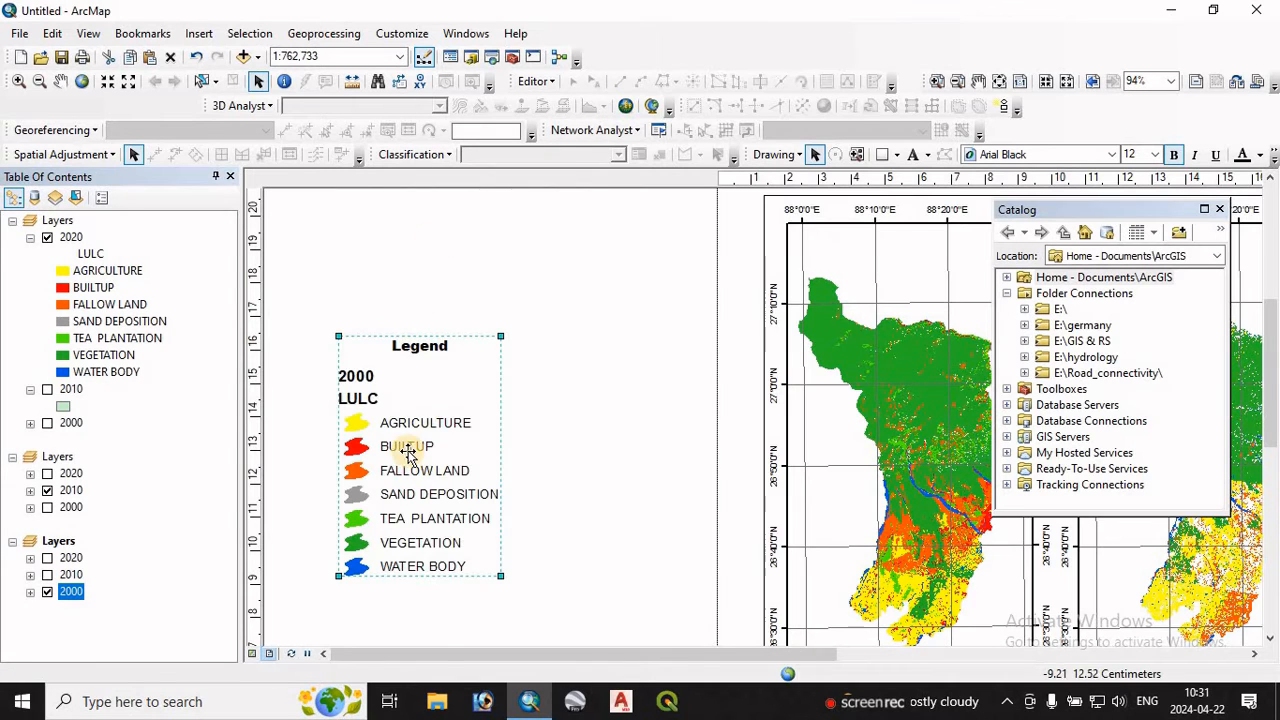
{"action": "right_click", "coordinate": [408, 452]}
{"action": "left_click", "coordinate": [478, 283]}
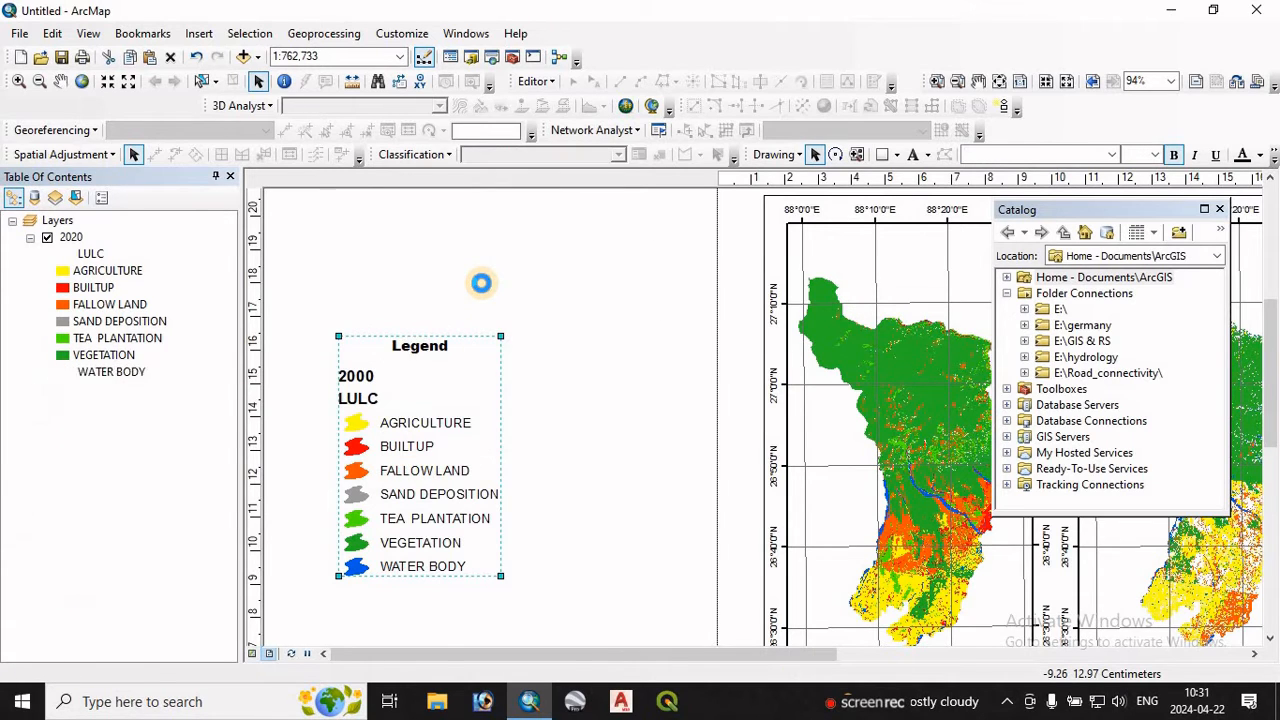
{"action": "left_click", "coordinate": [424, 600]}
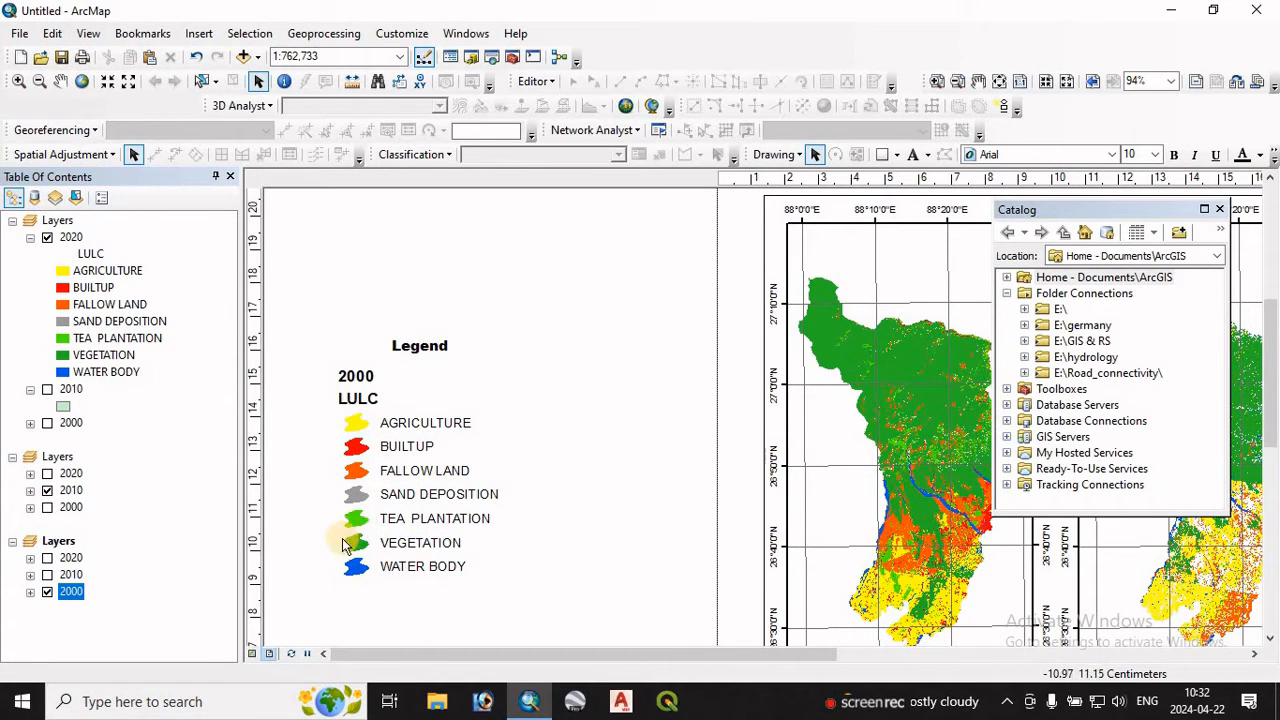
Step: Group the TEA PLANTATION, VEGETATION and WATER BODY entries and move them beside the other classes as a second column
{"action": "left_click_drag", "start_coordinate": [341, 537], "coordinate": [464, 585]}
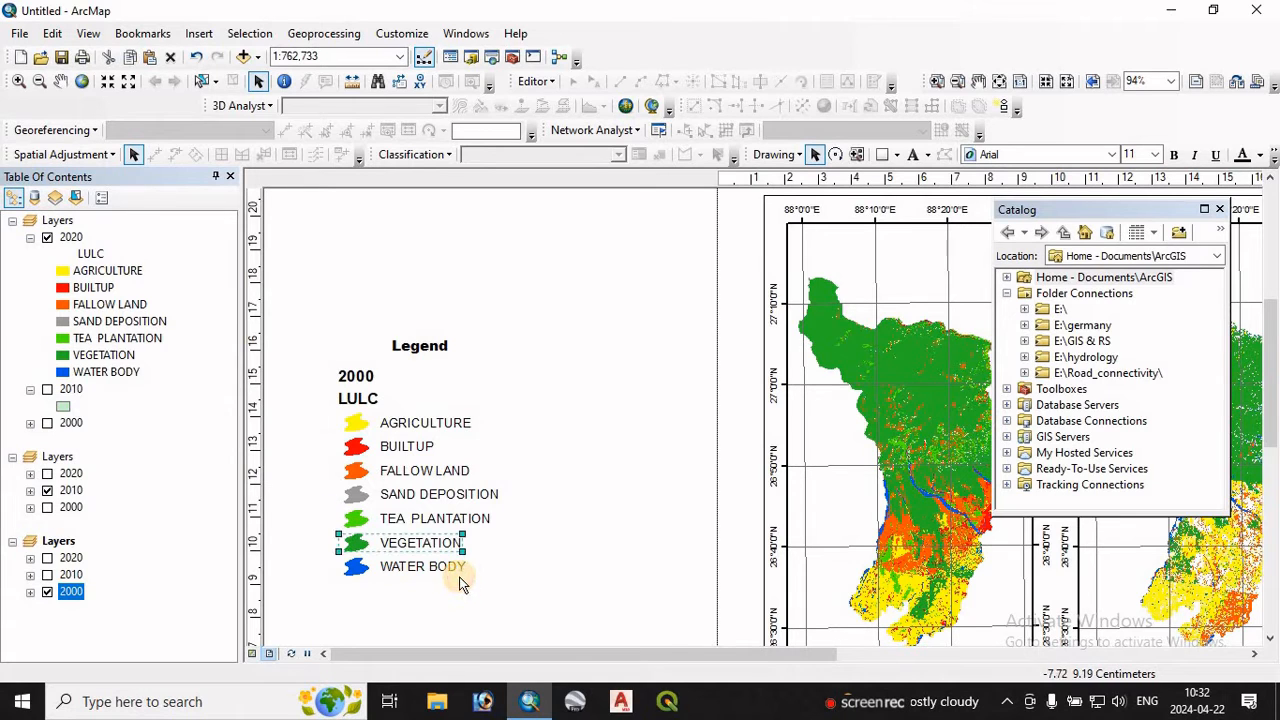
{"action": "left_click", "coordinate": [369, 523], "text": "shift"}
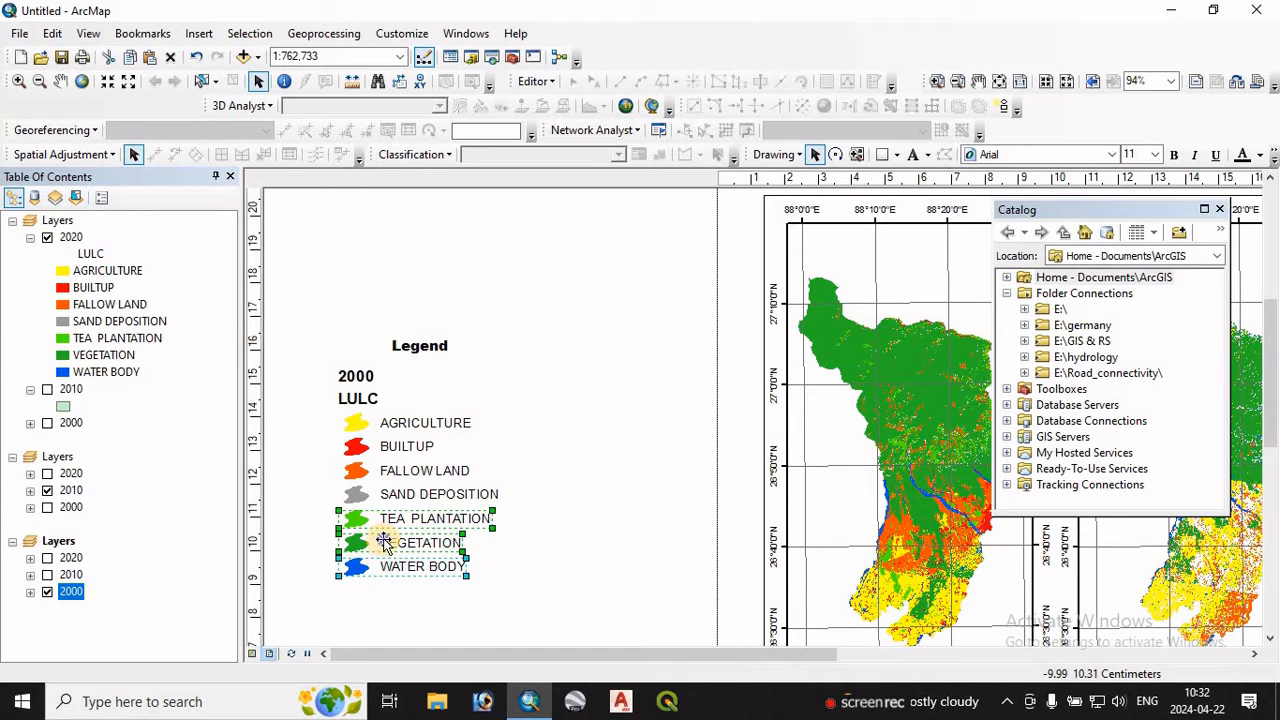
{"action": "right_click", "coordinate": [384, 541]}
{"action": "left_click", "coordinate": [430, 352]}
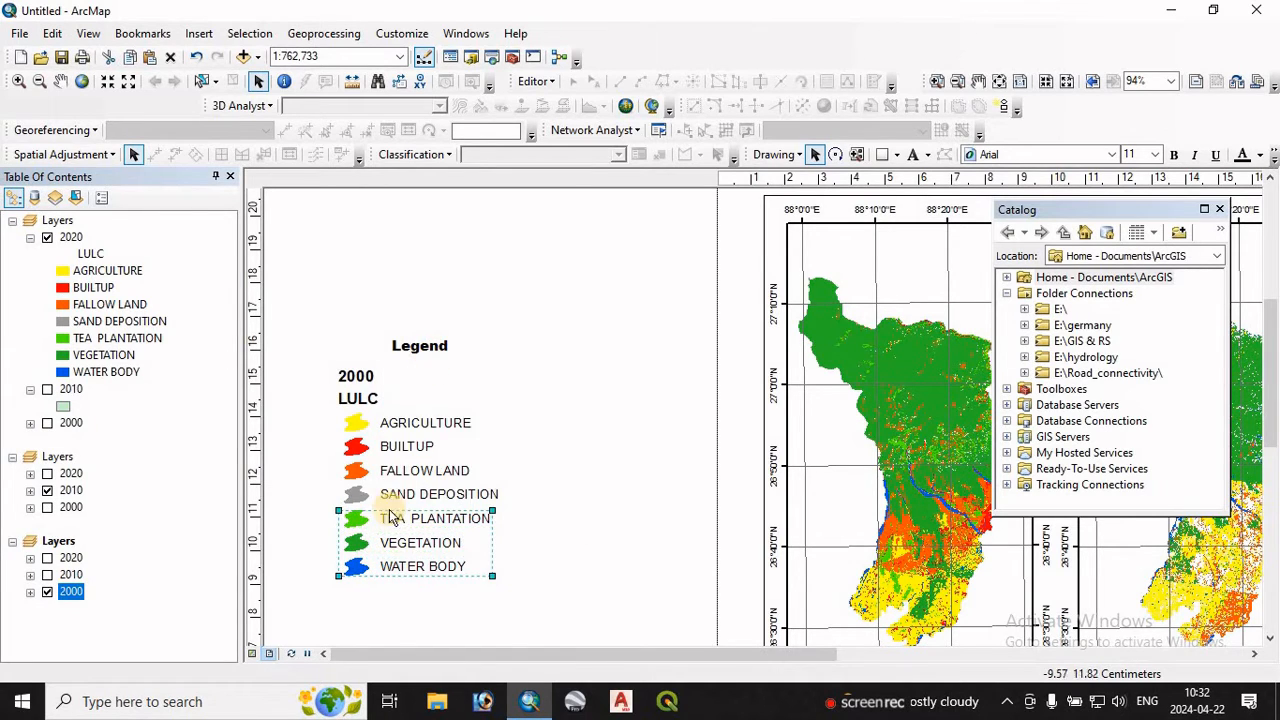
{"action": "left_click_drag", "start_coordinate": [390, 541], "coordinate": [549, 452]}
Step: Delete the 2000 layer heading from the ungrouped legend
{"action": "left_click", "coordinate": [366, 384]}
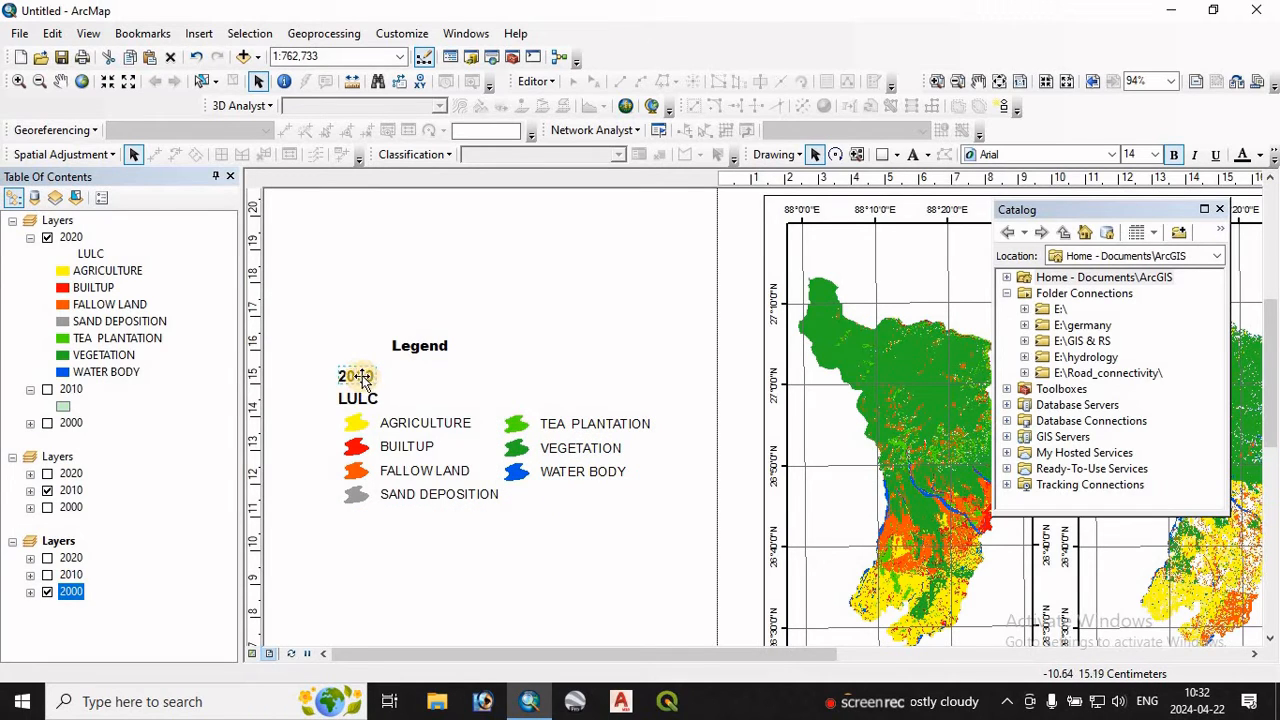
{"action": "left_click_drag", "start_coordinate": [362, 380], "coordinate": [334, 321]}
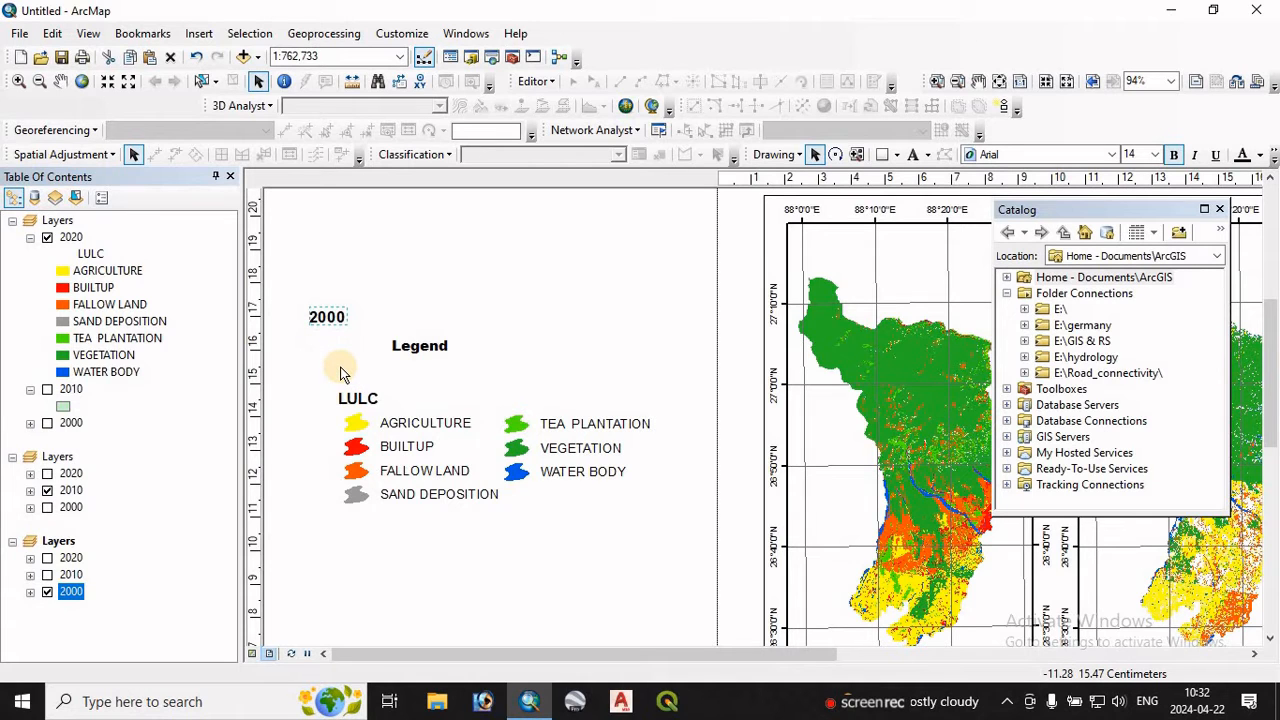
{"action": "key", "text": "Delete"}
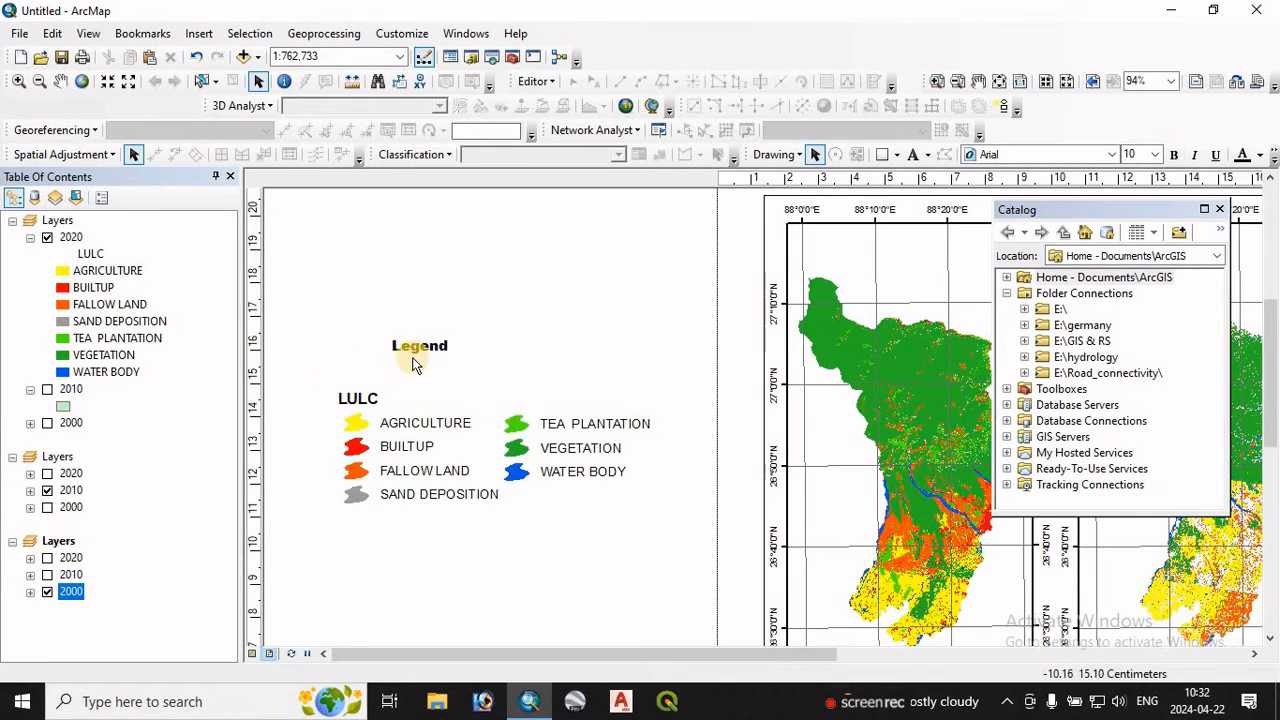
Step: Move the Legend title over the middle of the two columns and set its font size to 22
{"action": "left_click_drag", "start_coordinate": [426, 350], "coordinate": [503, 382]}
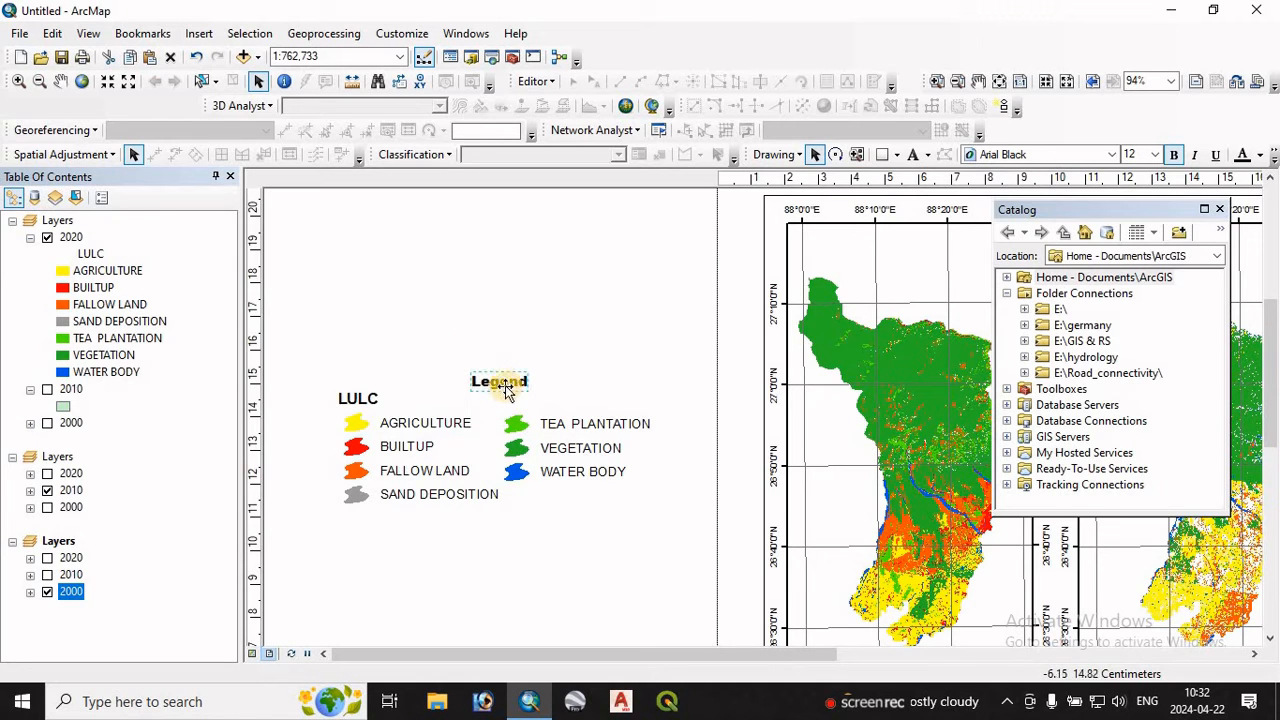
{"action": "double_click", "coordinate": [502, 384]}
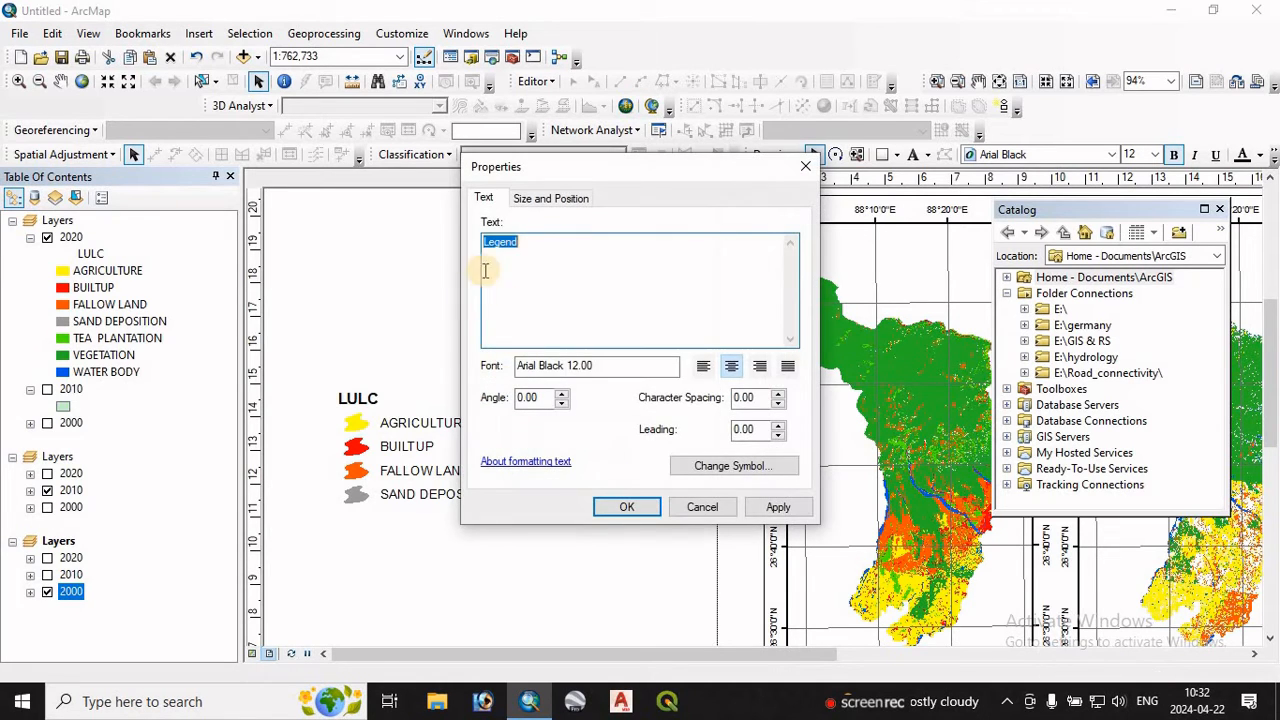
{"action": "left_click", "coordinate": [722, 467]}
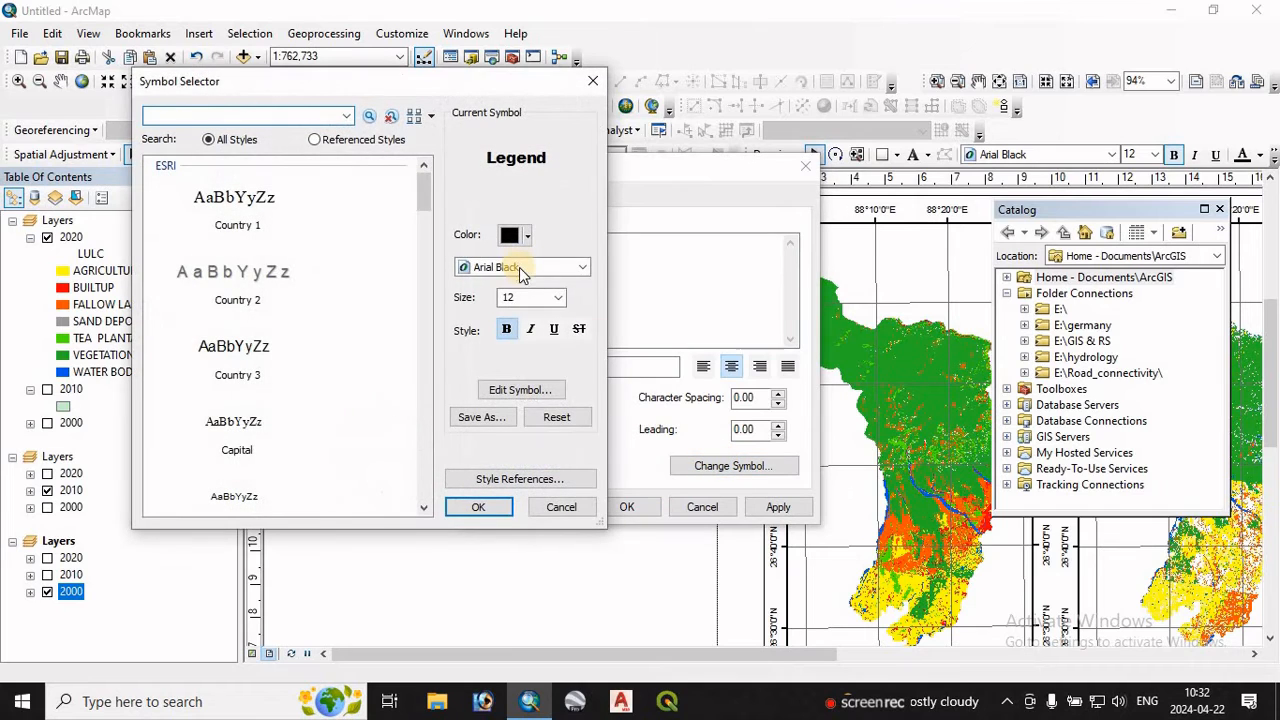
{"action": "left_click", "coordinate": [557, 298]}
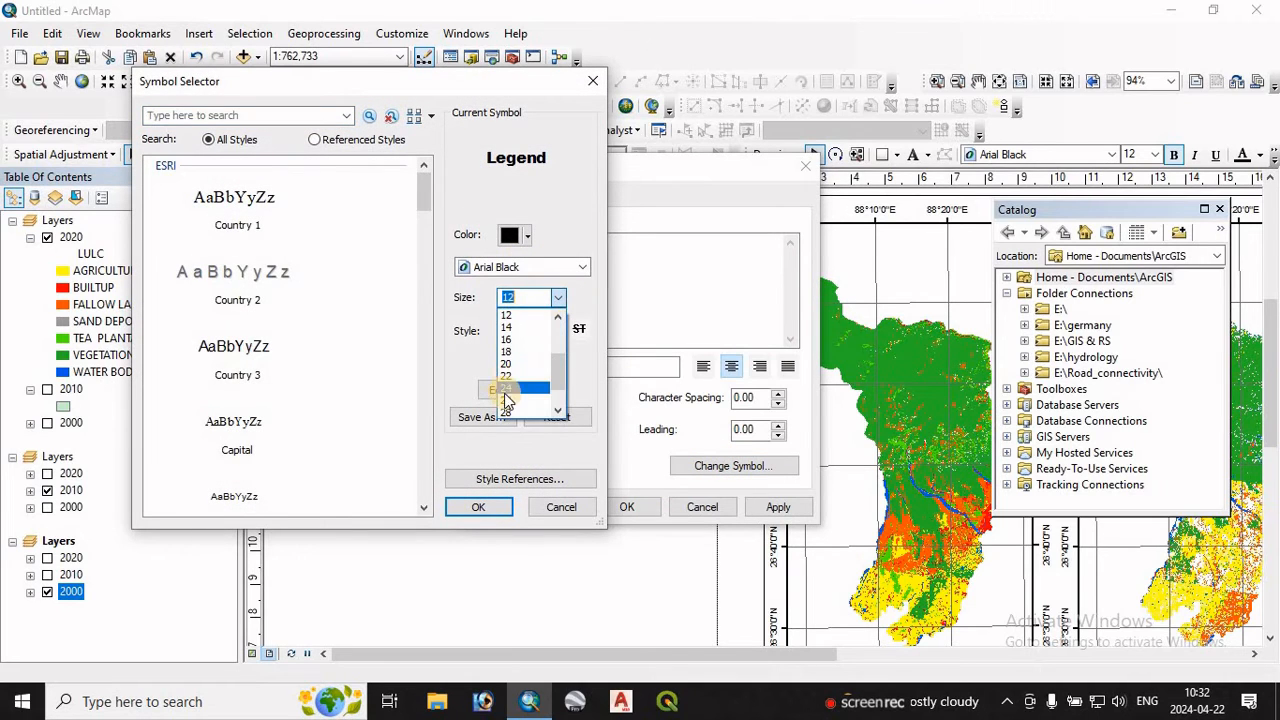
{"action": "left_click", "coordinate": [508, 376]}
{"action": "left_click", "coordinate": [478, 507]}
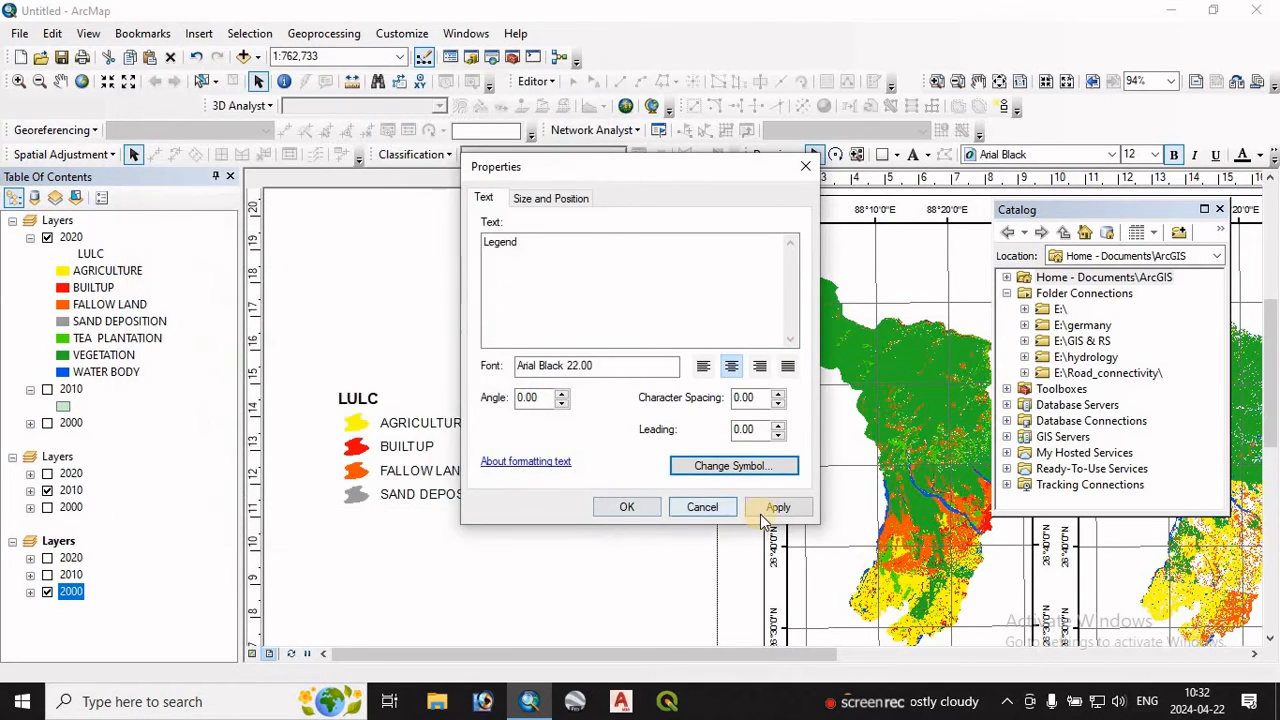
{"action": "left_click", "coordinate": [777, 507]}
{"action": "left_click", "coordinate": [626, 507]}
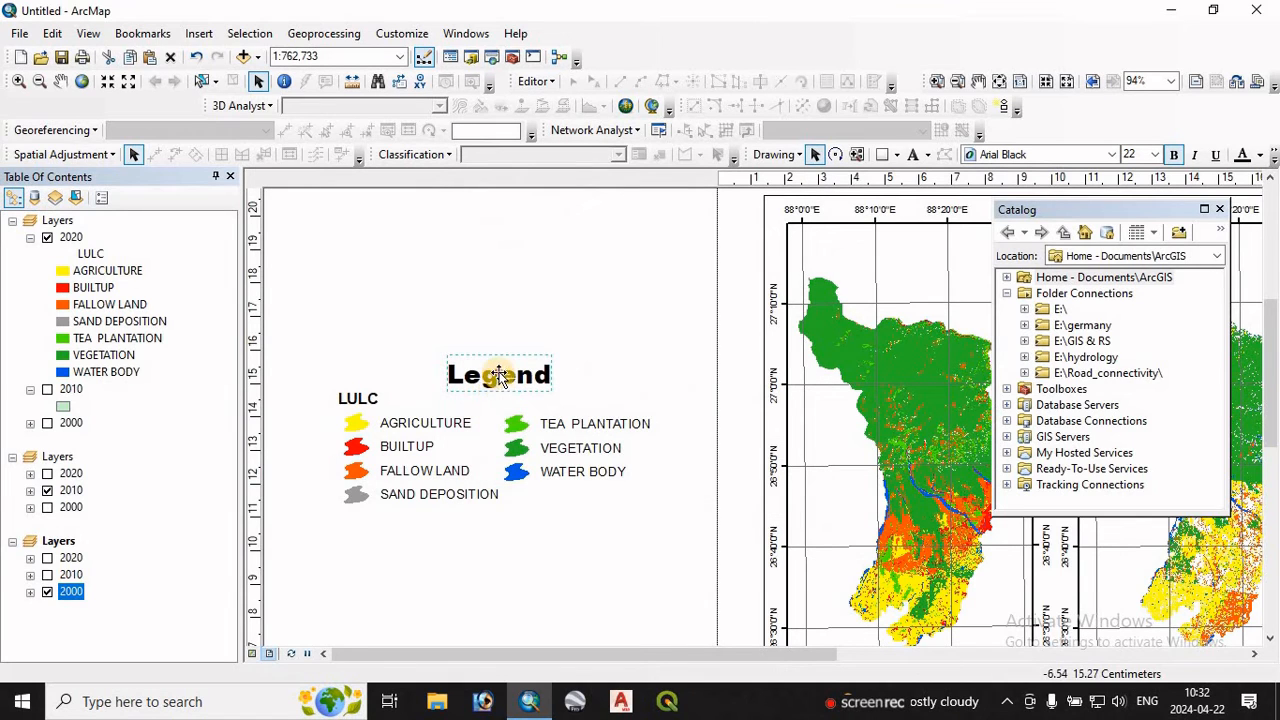
Step: Place the LULC heading over the first column and adjust the Legend title's position just above the entries
{"action": "left_click_drag", "start_coordinate": [498, 374], "coordinate": [496, 356]}
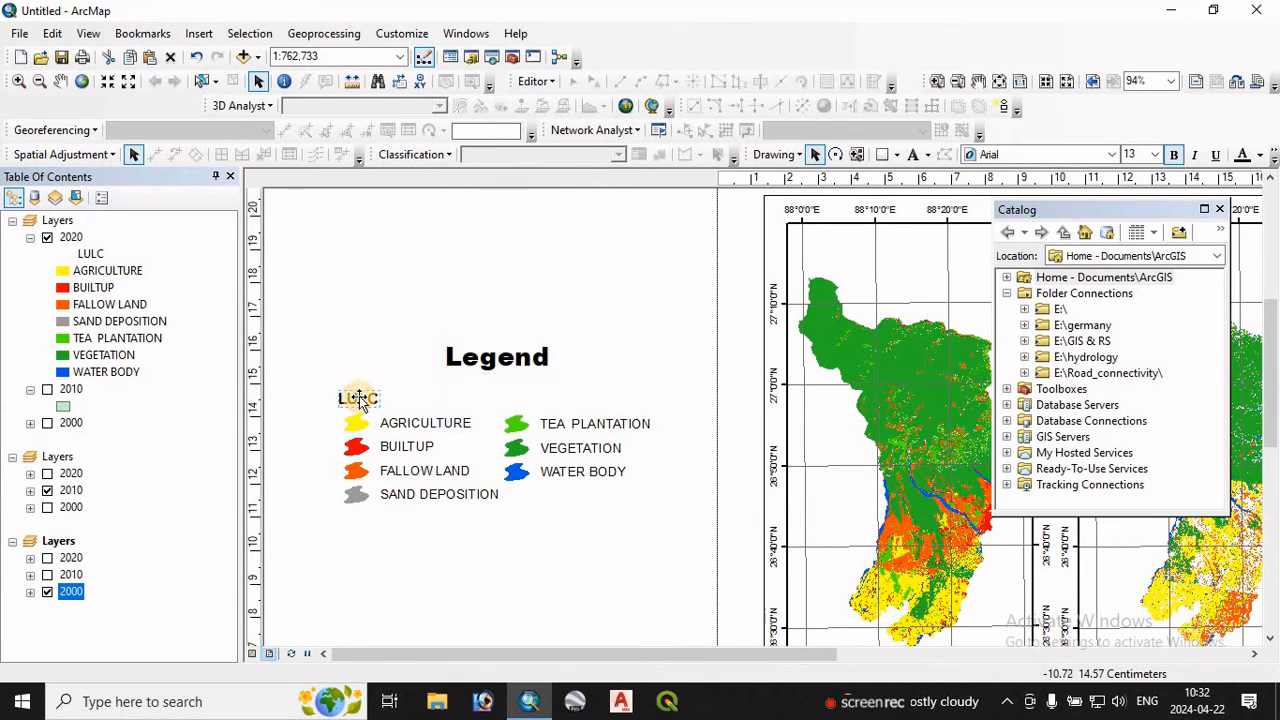
{"action": "left_click_drag", "start_coordinate": [358, 398], "coordinate": [411, 401]}
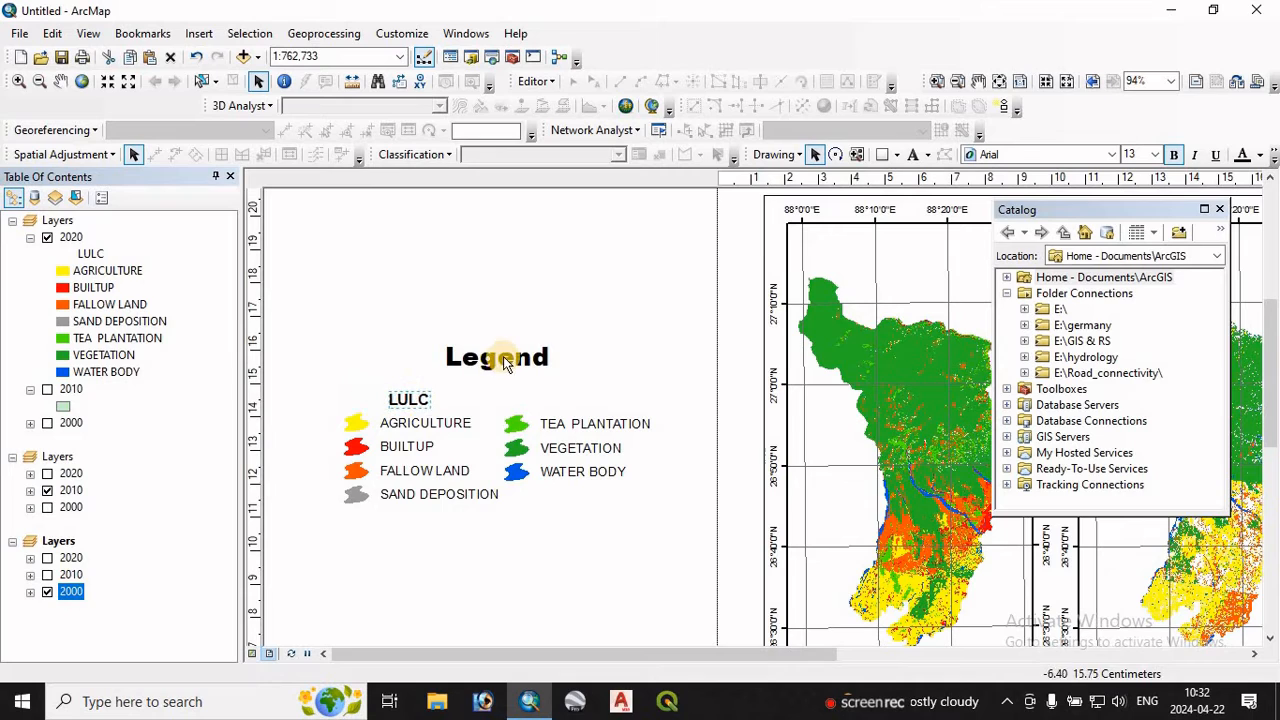
{"action": "left_click_drag", "start_coordinate": [503, 362], "coordinate": [506, 376]}
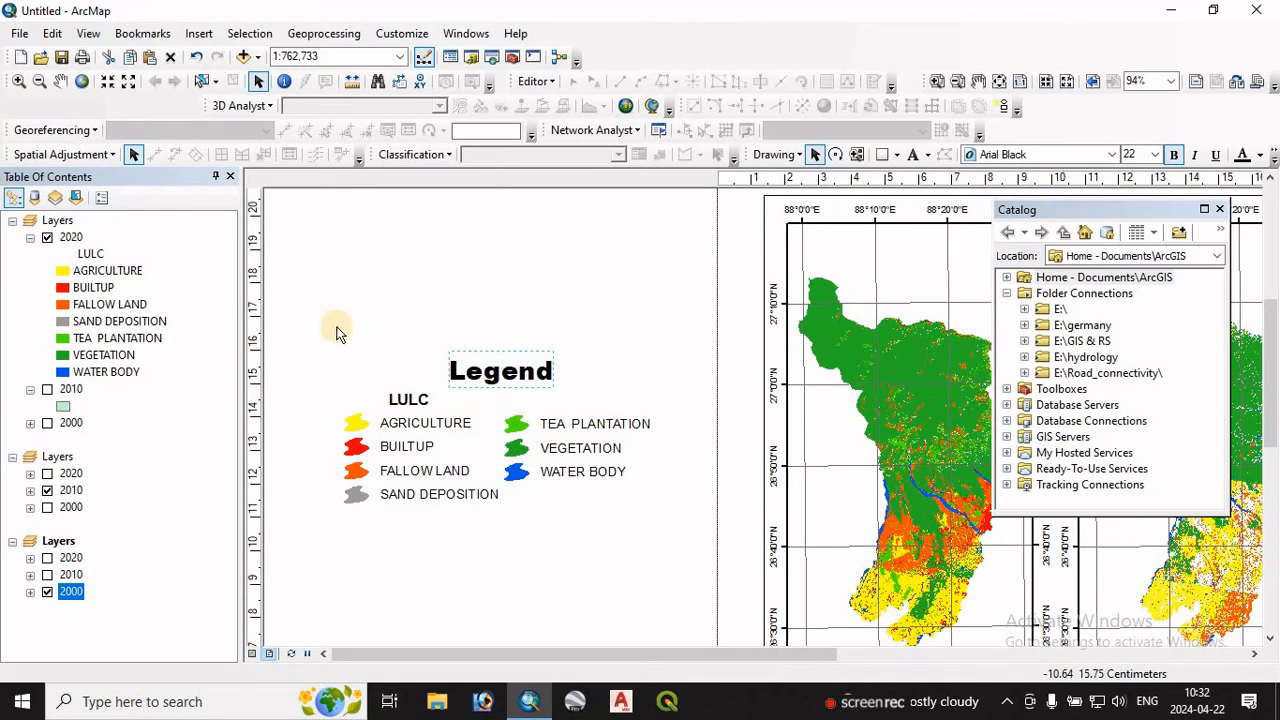
Step: Group the Legend title, the LULC heading and both columns of class entries into one element
{"action": "left_click_drag", "start_coordinate": [322, 316], "coordinate": [508, 510]}
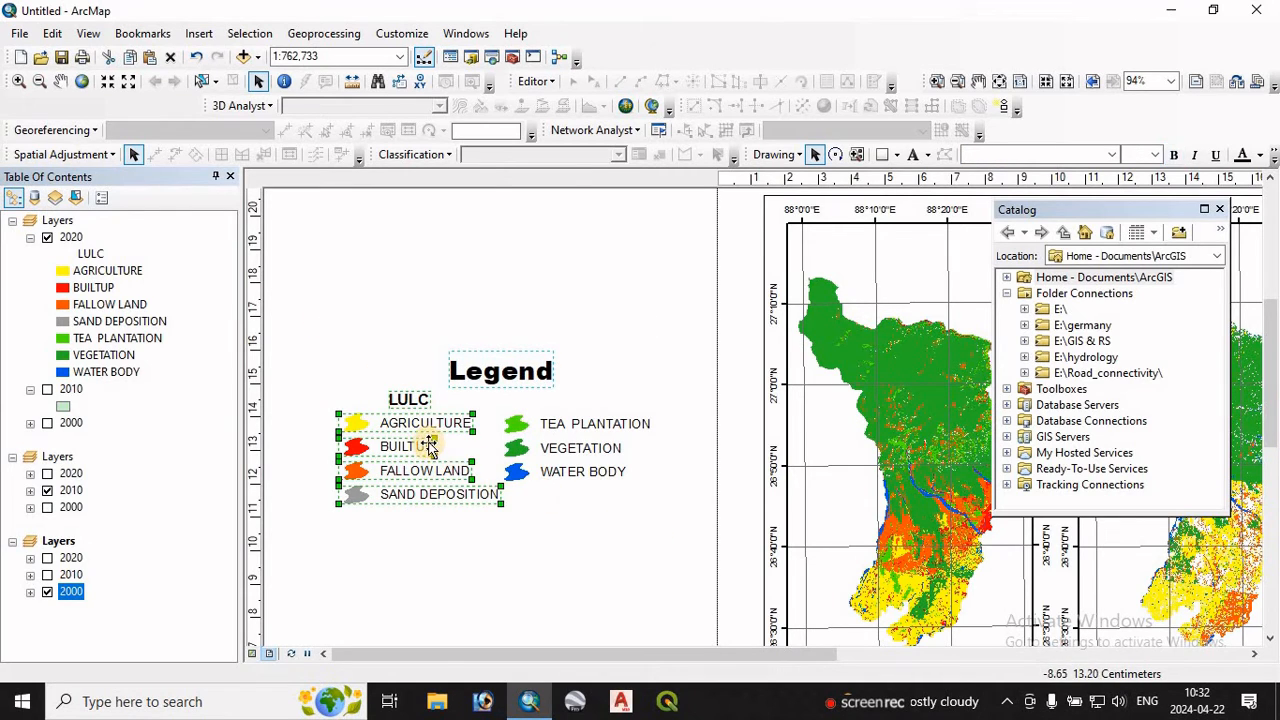
{"action": "right_click", "coordinate": [555, 450]}
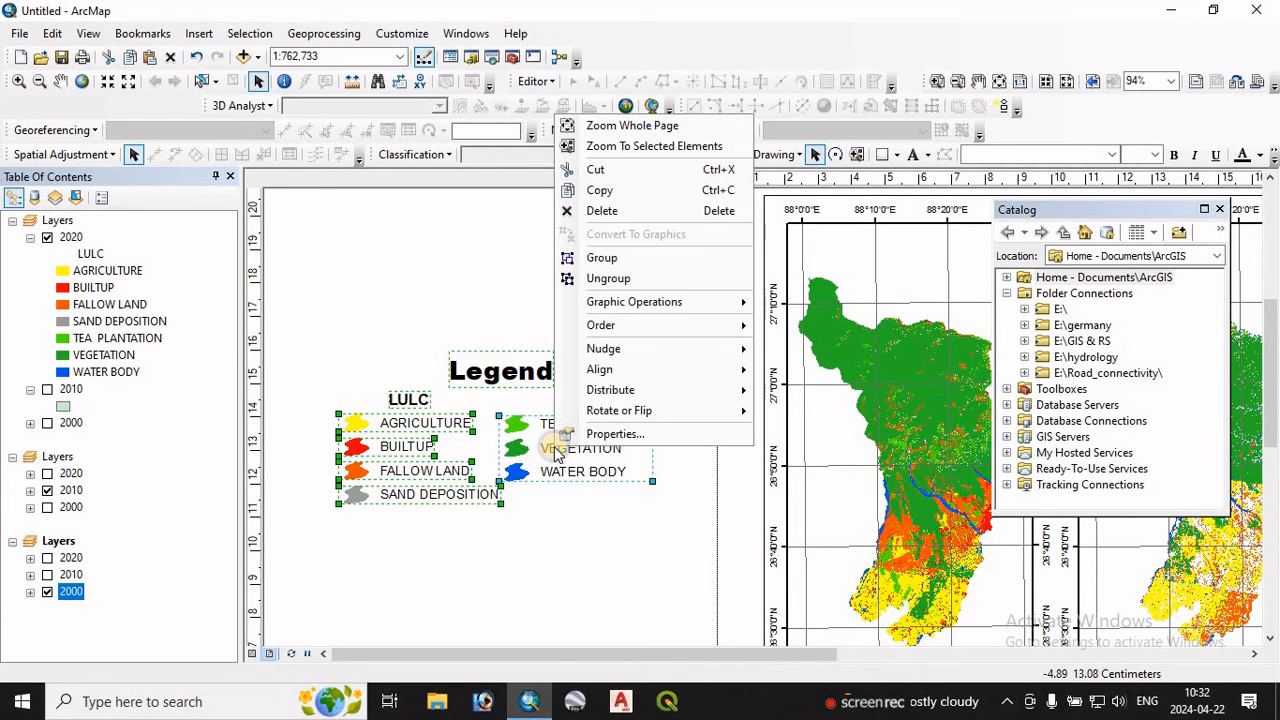
{"action": "left_click", "coordinate": [609, 260]}
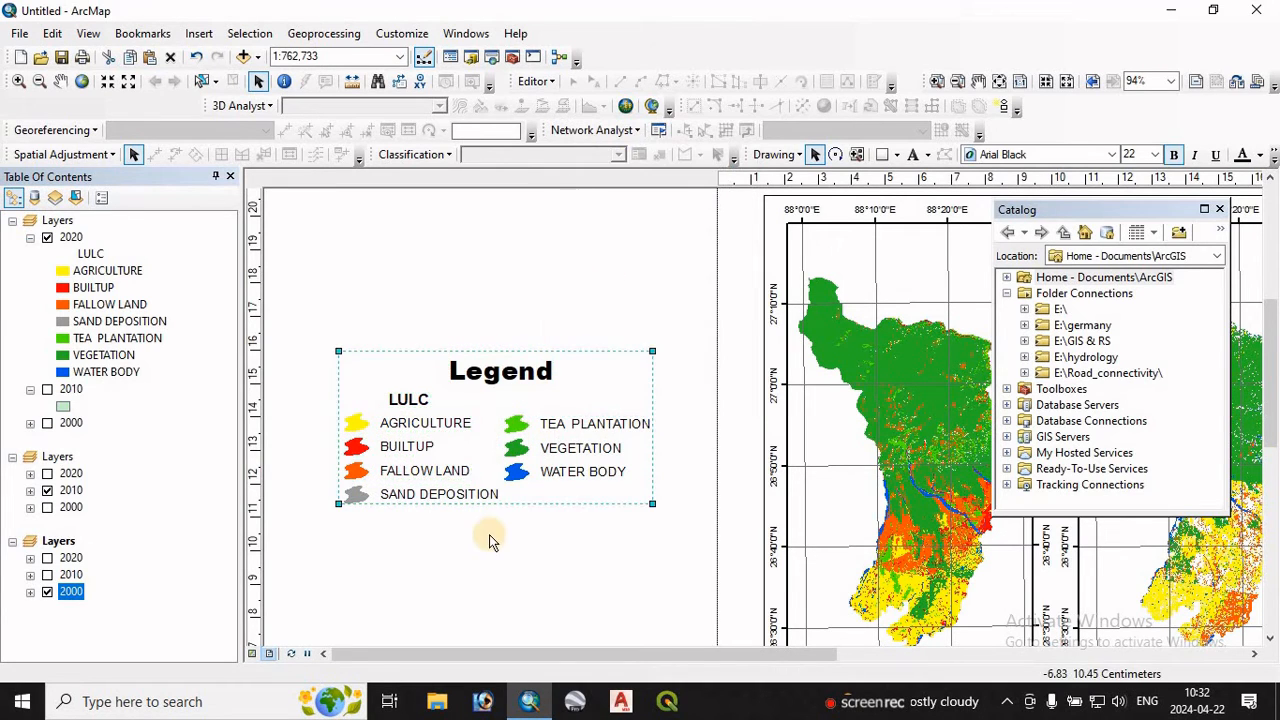
Step: Move the grouped legend onto the page below the leftmost map and scale it down to fit the blank strip
{"action": "scroll", "coordinate": [489, 534], "scroll_direction": "down", "scroll_amount": 2}
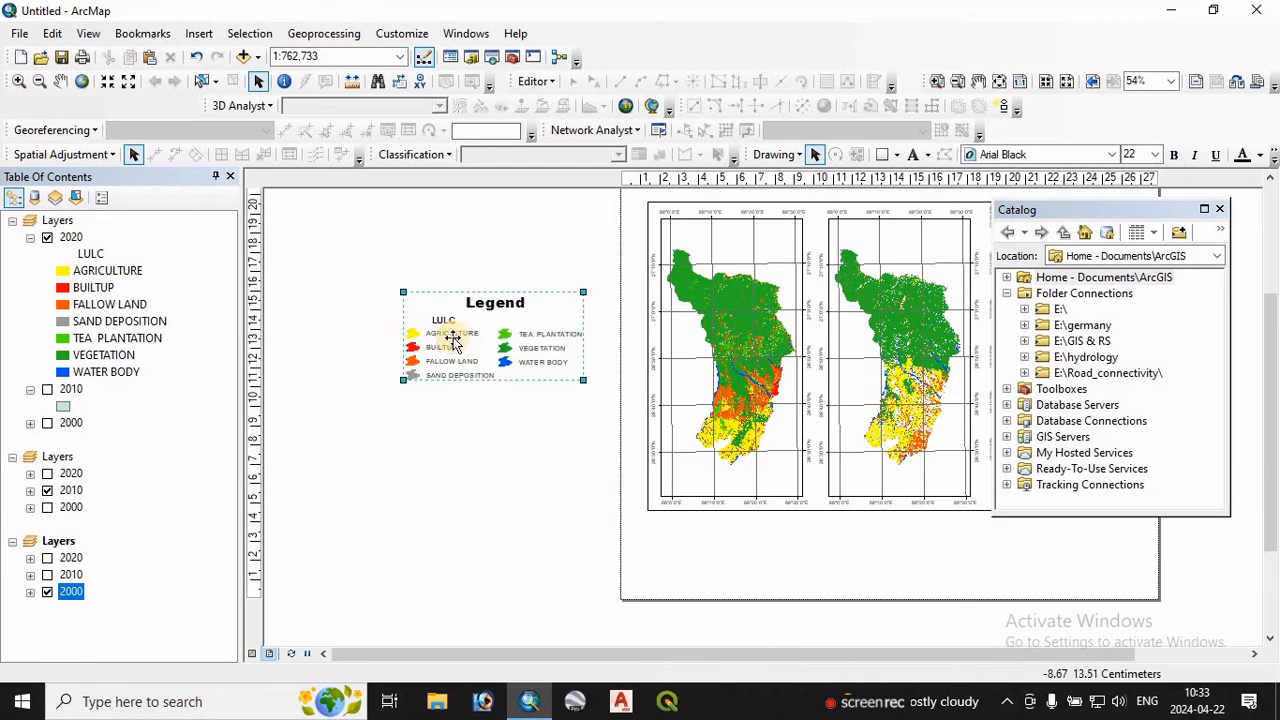
{"action": "left_click_drag", "start_coordinate": [455, 340], "coordinate": [685, 555]}
{"action": "left_click_drag", "start_coordinate": [738, 549], "coordinate": [722, 560]}
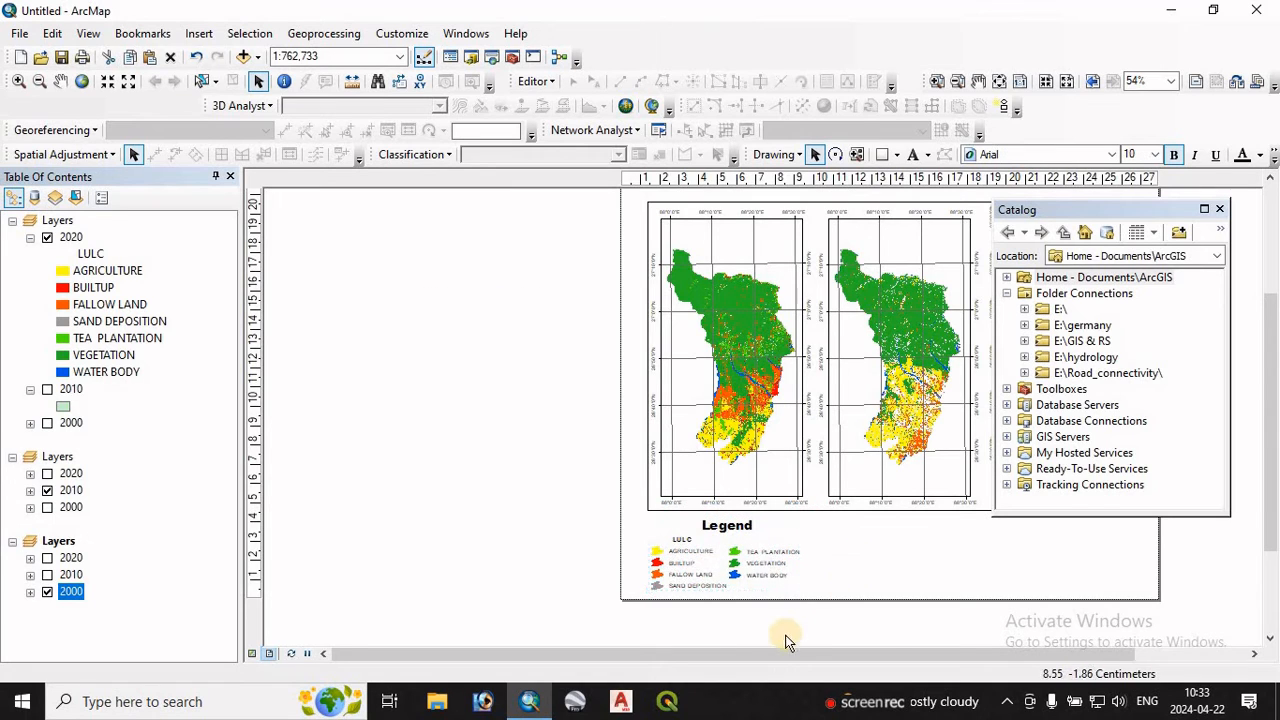
{"action": "left_click", "coordinate": [827, 601]}
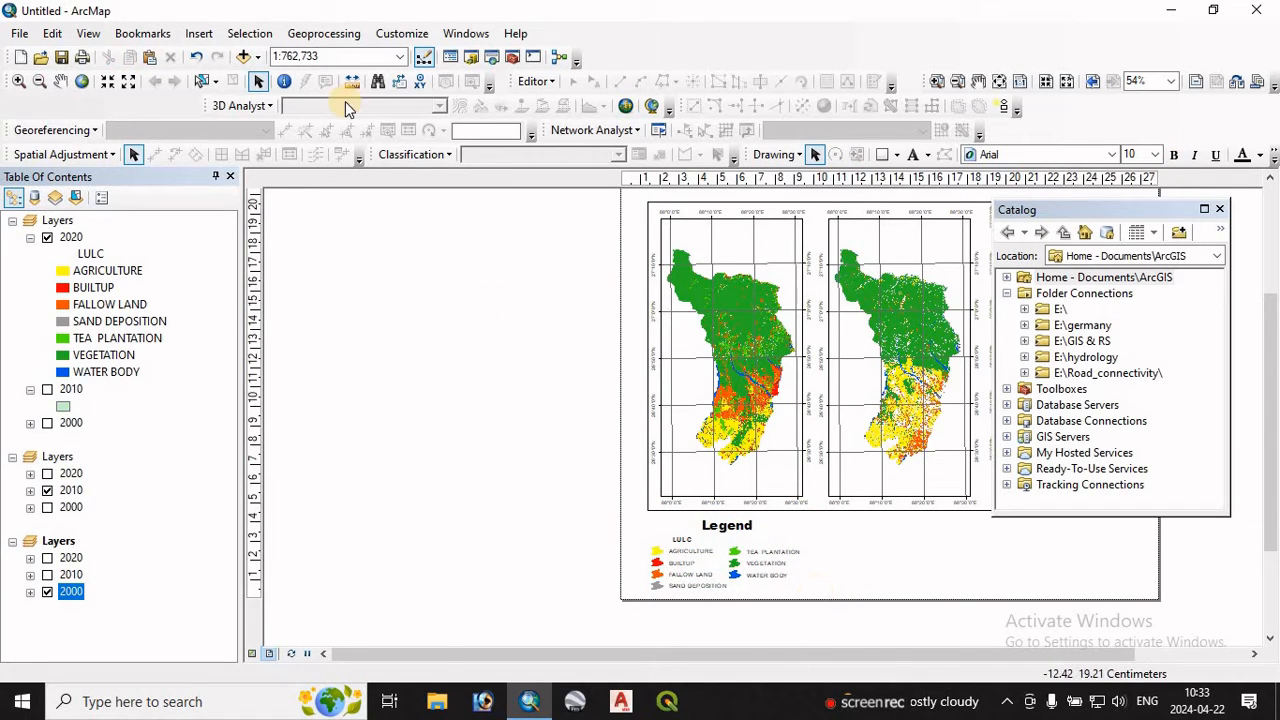
Step: Insert an ESRI North 3 north arrow and place it below the middle map, beside the legend
{"action": "left_click", "coordinate": [257, 57]}
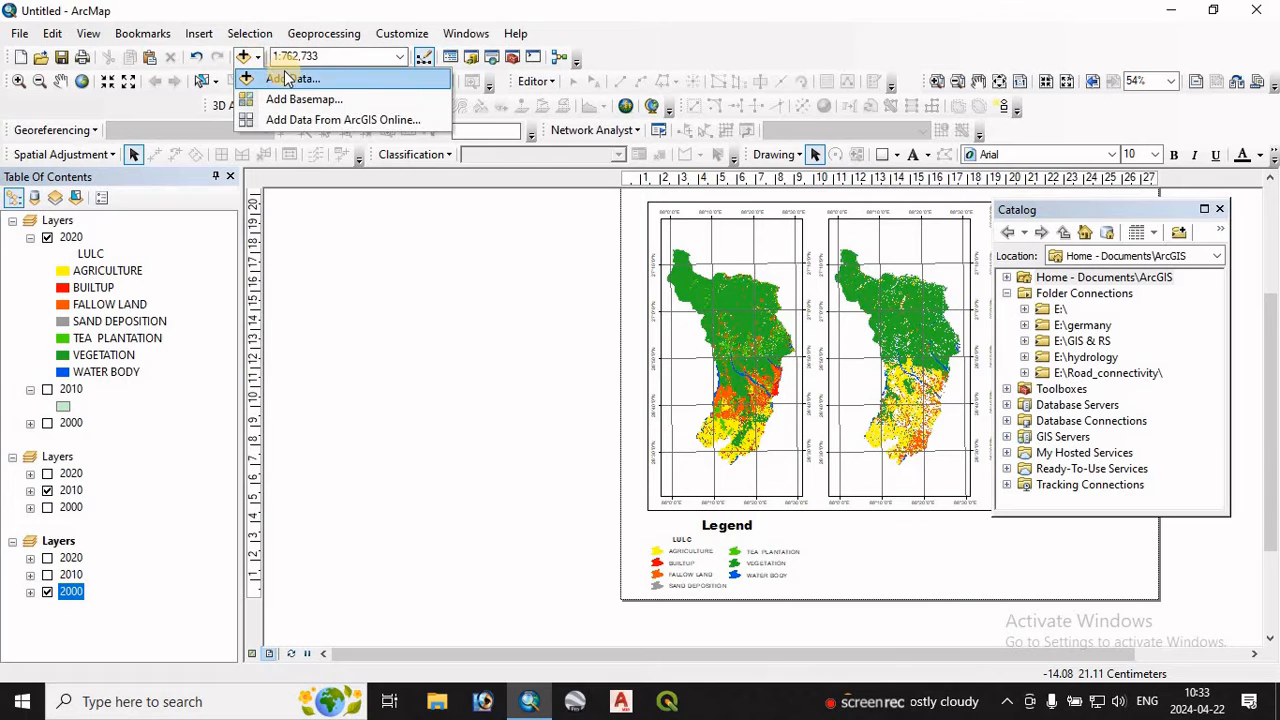
{"action": "left_click", "coordinate": [199, 33]}
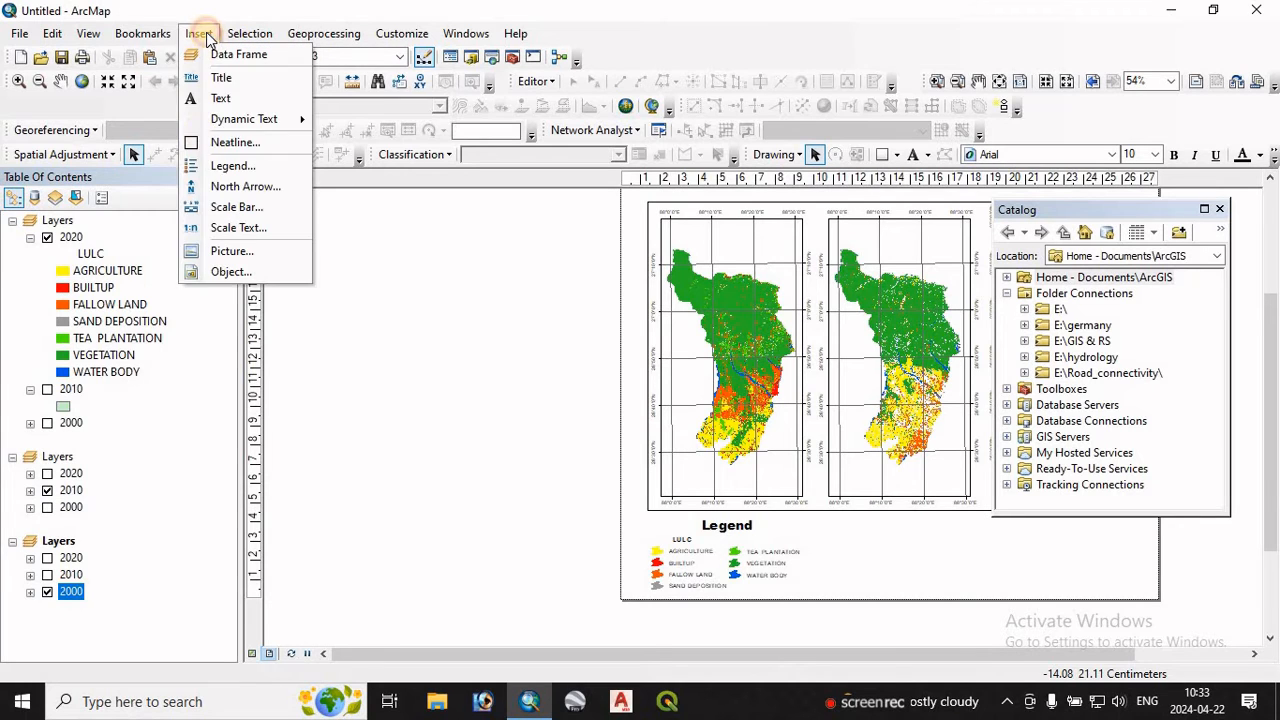
{"action": "left_click", "coordinate": [233, 187]}
{"action": "left_click", "coordinate": [238, 120]}
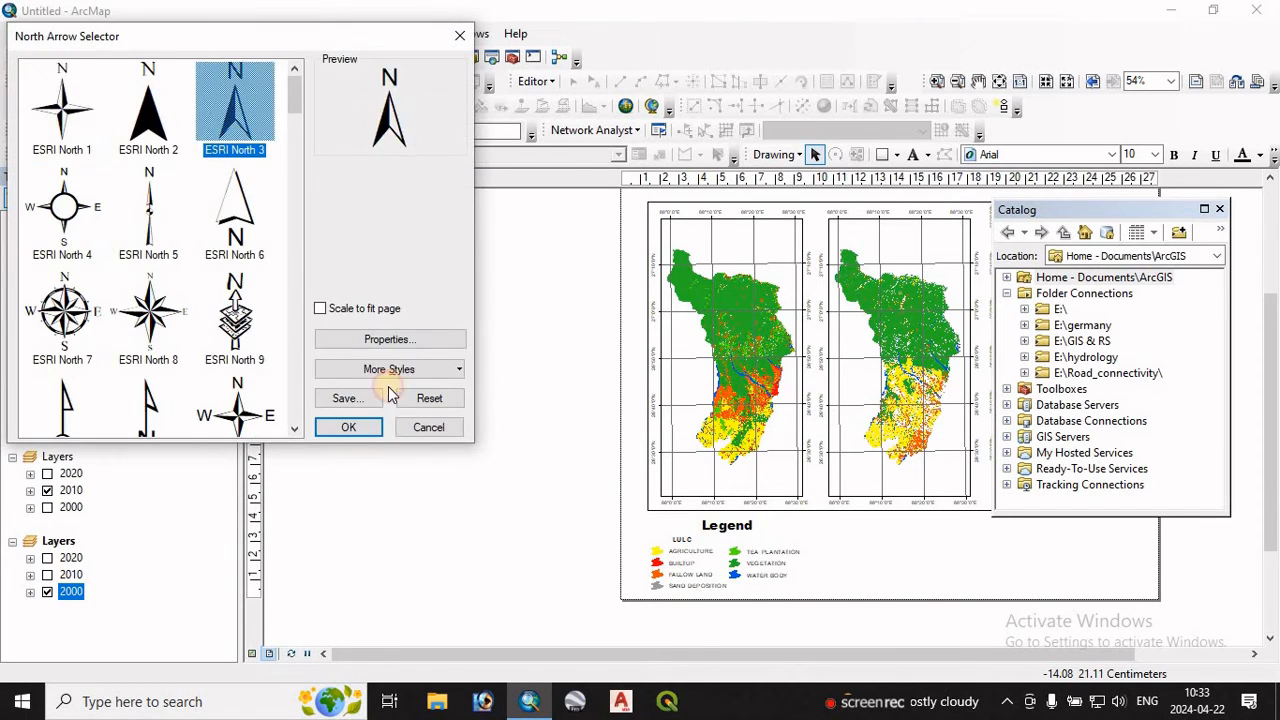
{"action": "left_click", "coordinate": [350, 427]}
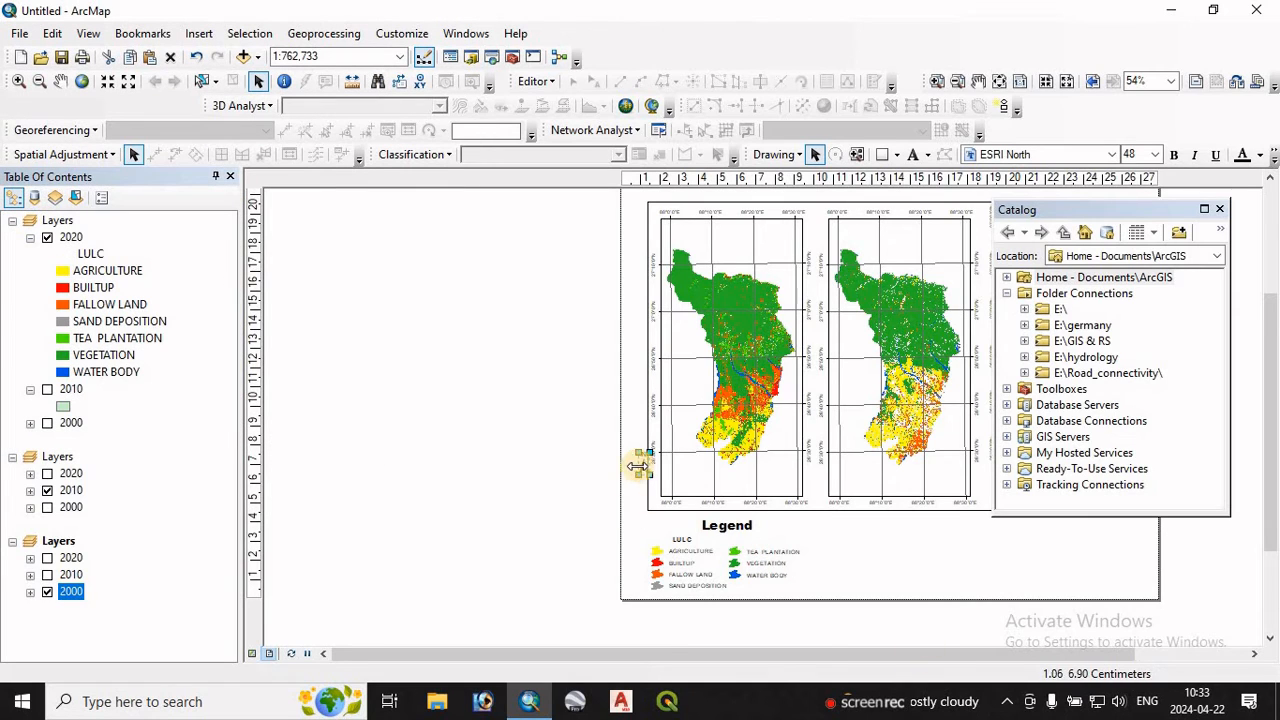
{"action": "left_click_drag", "start_coordinate": [645, 463], "coordinate": [888, 535]}
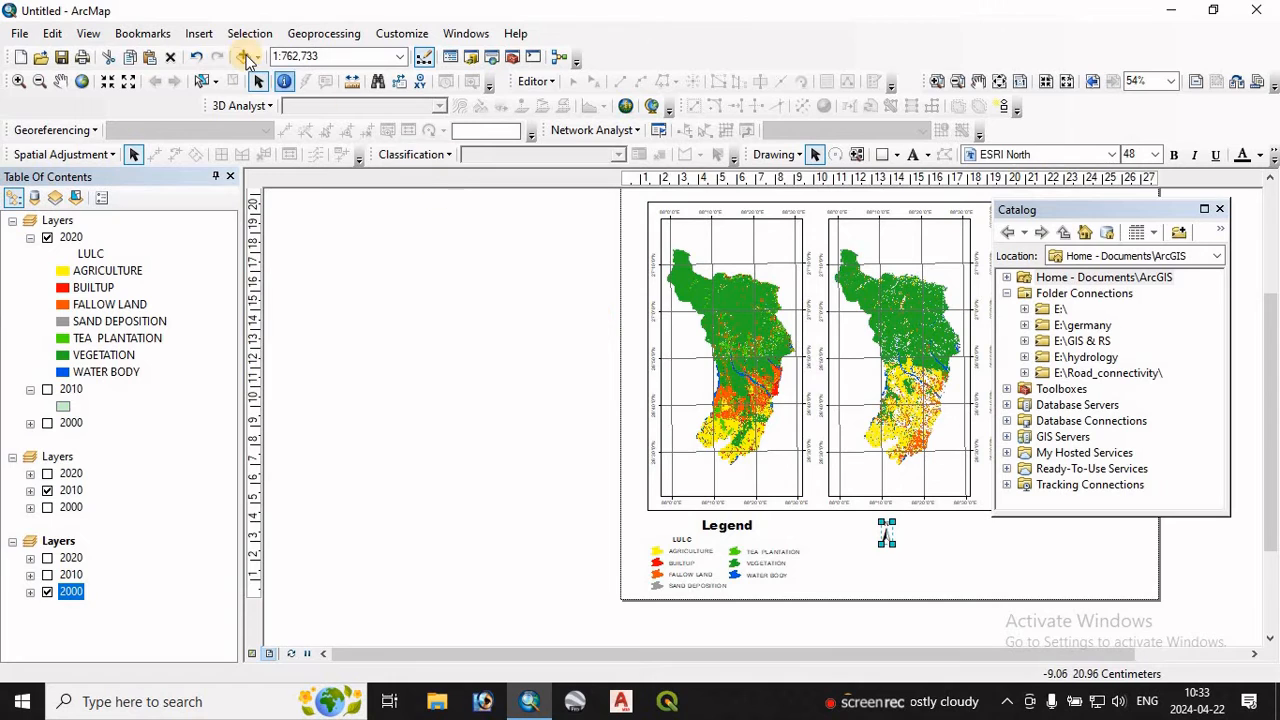
Step: Start inserting a scale bar and choose the Hollow Scale Bar 2 style
{"action": "left_click", "coordinate": [199, 33]}
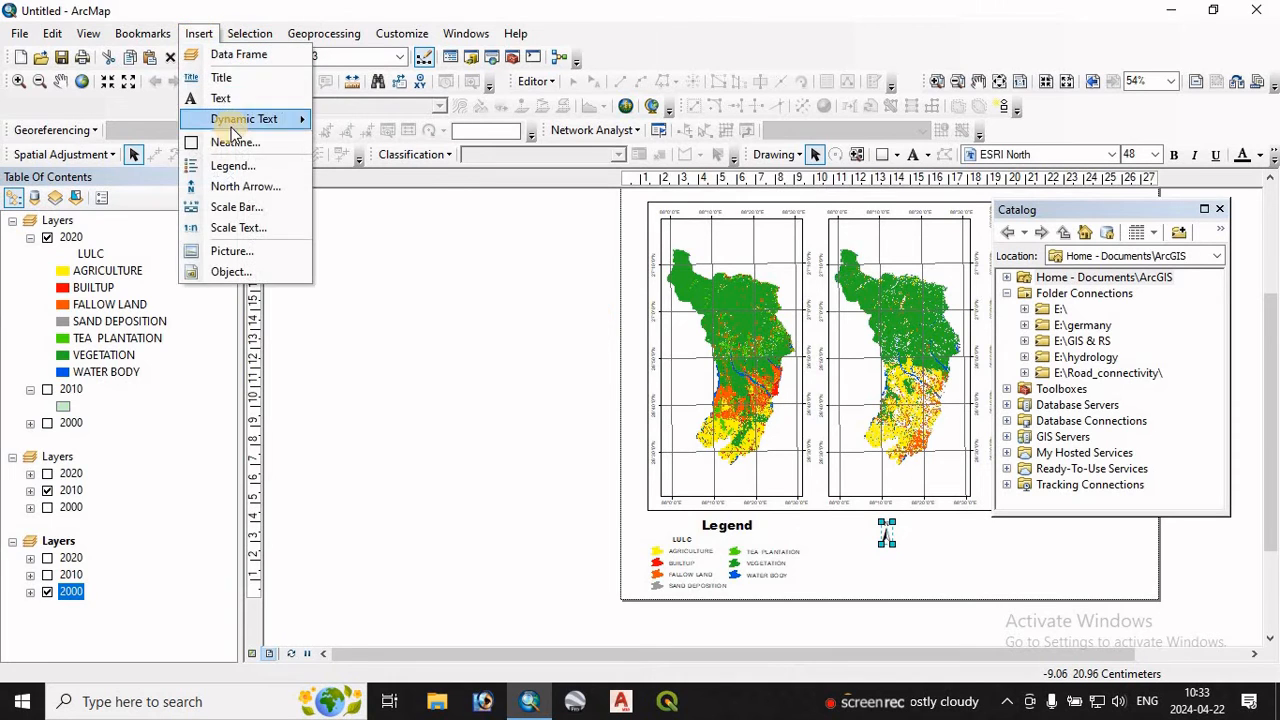
{"action": "left_click", "coordinate": [230, 207]}
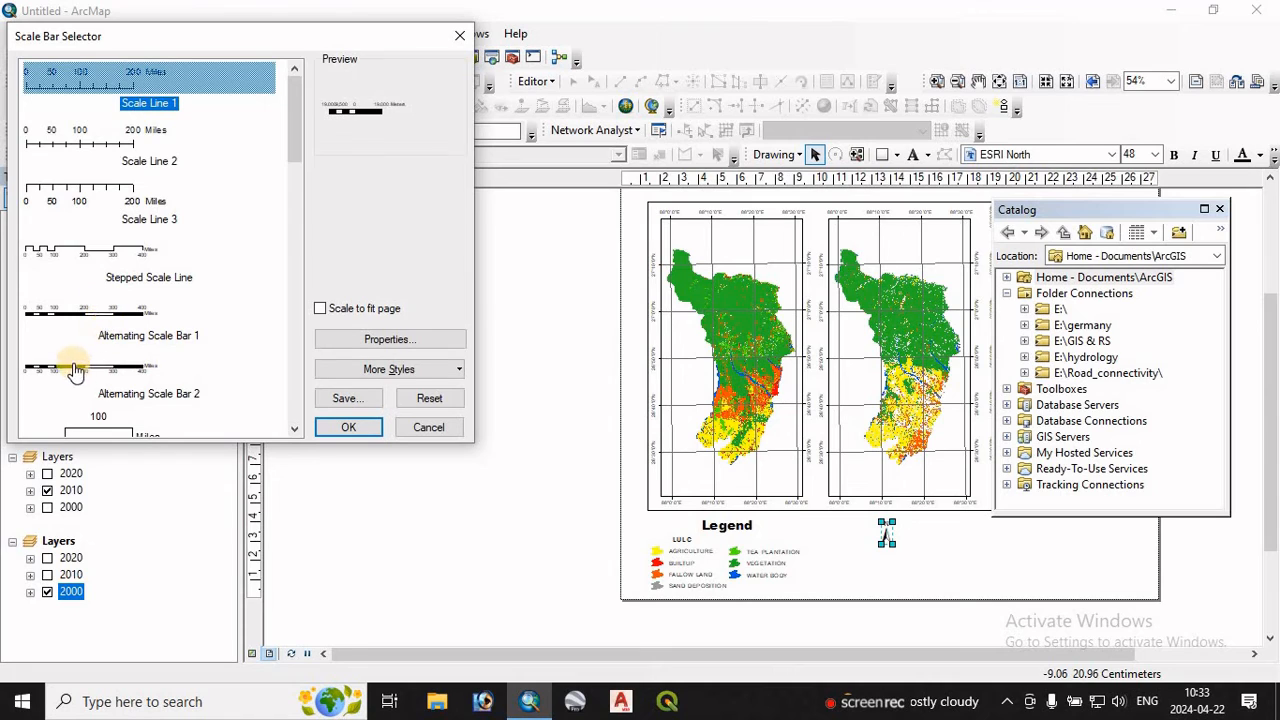
{"action": "scroll", "coordinate": [77, 360], "scroll_direction": "down", "scroll_amount": 3}
{"action": "left_click", "coordinate": [63, 378]}
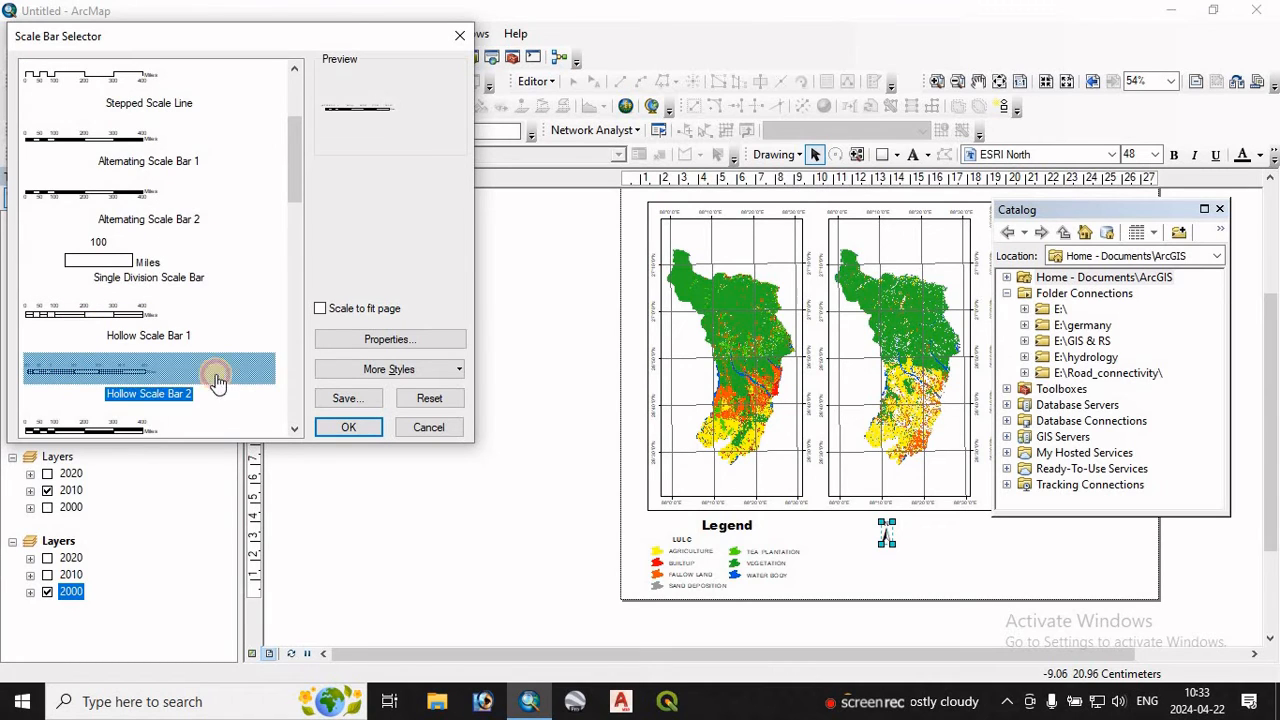
Step: Set the scale bar's division units to Kilometers with the label km, and place the bar below the north arrow
{"action": "left_click", "coordinate": [351, 339]}
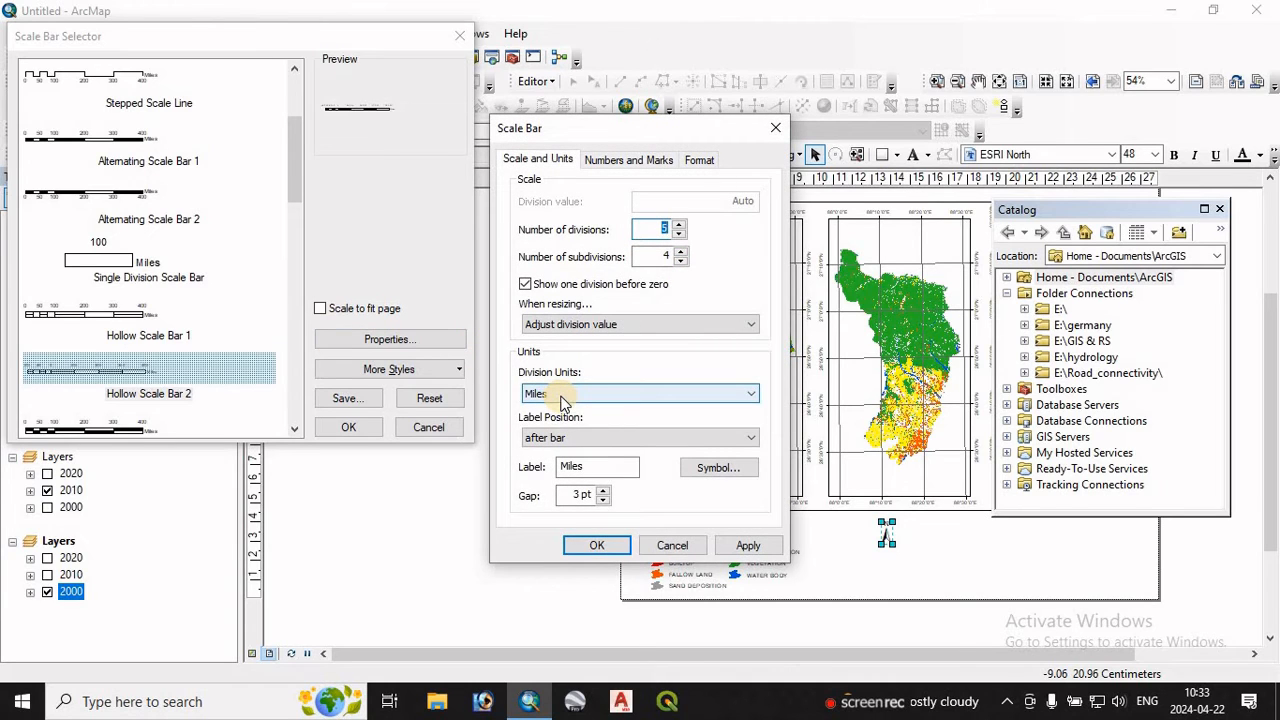
{"action": "left_click", "coordinate": [561, 394]}
{"action": "left_click", "coordinate": [572, 466]}
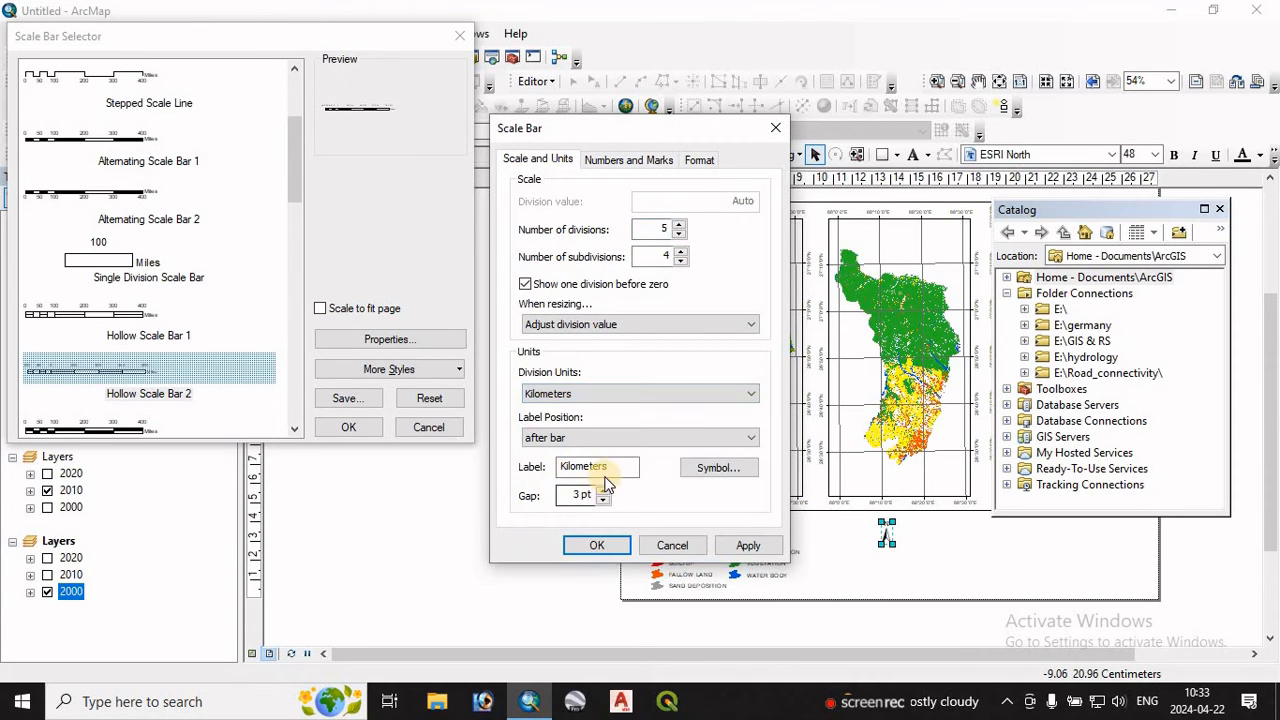
{"action": "left_click_drag", "start_coordinate": [616, 466], "coordinate": [485, 453]}
{"action": "type", "text": "km"}
{"action": "left_click", "coordinate": [594, 545]}
{"action": "left_click", "coordinate": [357, 435]}
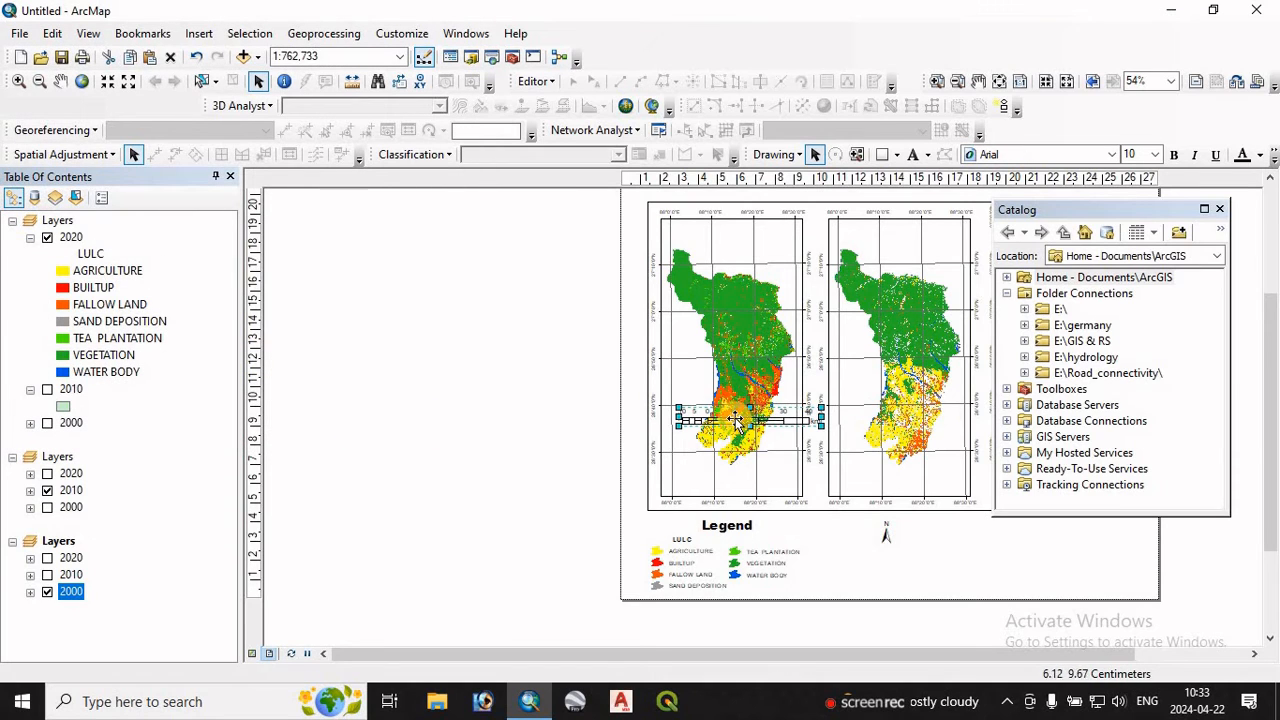
{"action": "left_click_drag", "start_coordinate": [735, 420], "coordinate": [879, 570]}
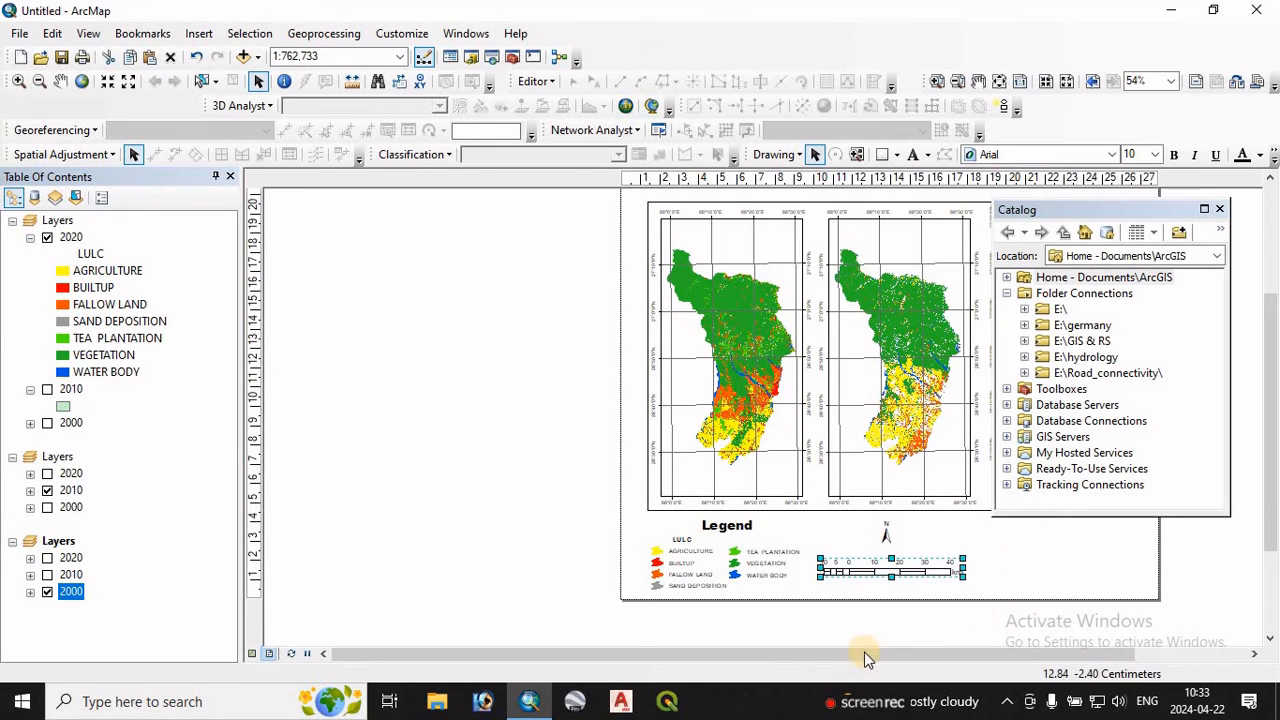
Step: Insert the imagery information picture 2000 from the LAYOUT_BASE folder into the layout
{"action": "left_click_drag", "start_coordinate": [864, 652], "coordinate": [1042, 654]}
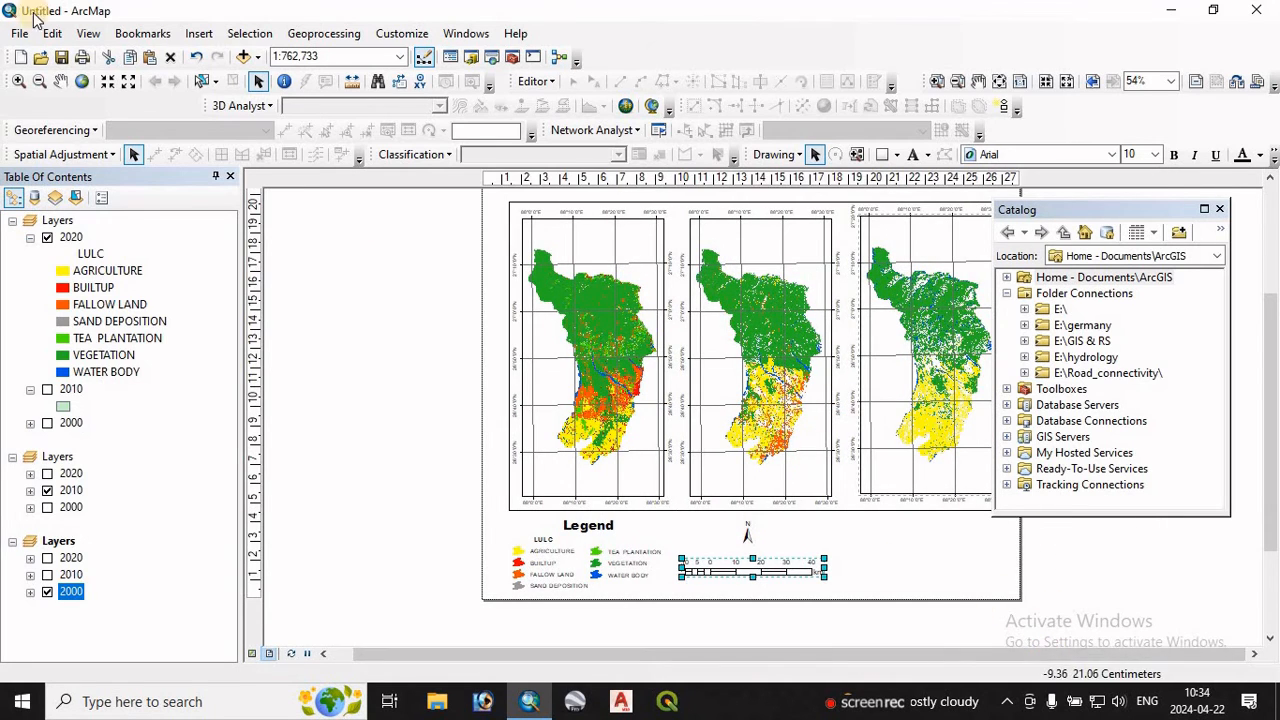
{"action": "left_click", "coordinate": [198, 33]}
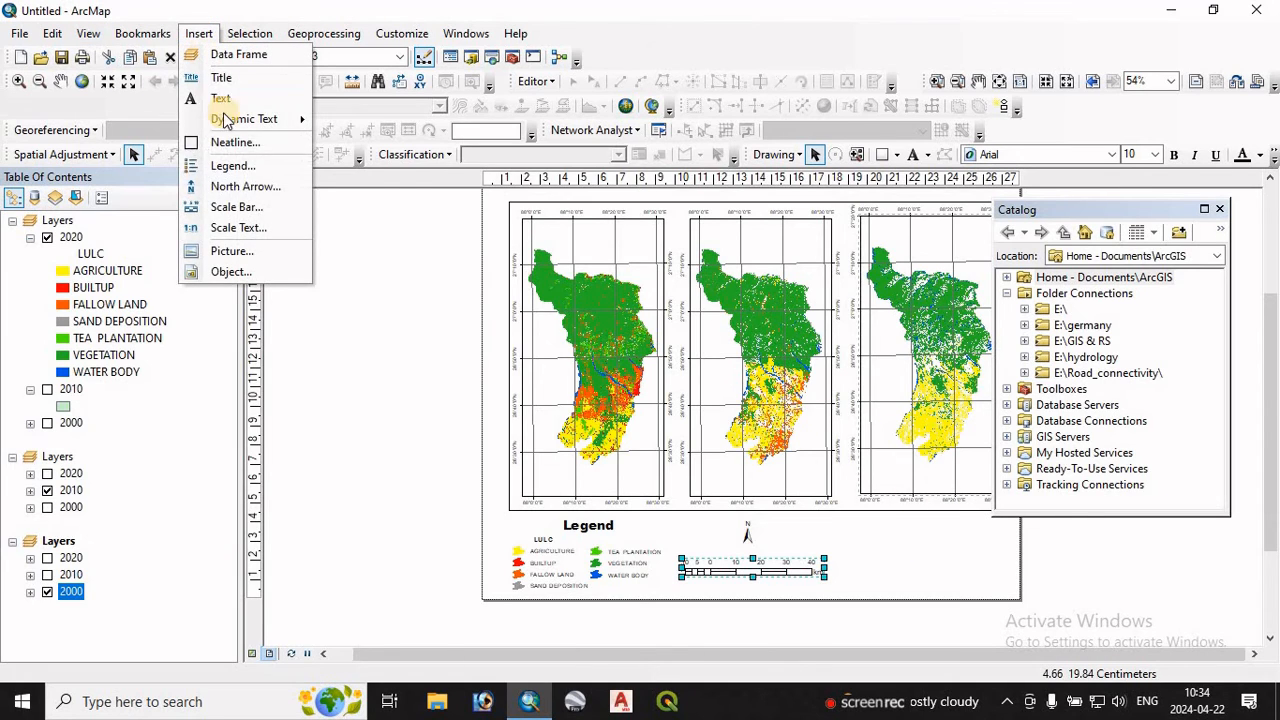
{"action": "left_click", "coordinate": [234, 251]}
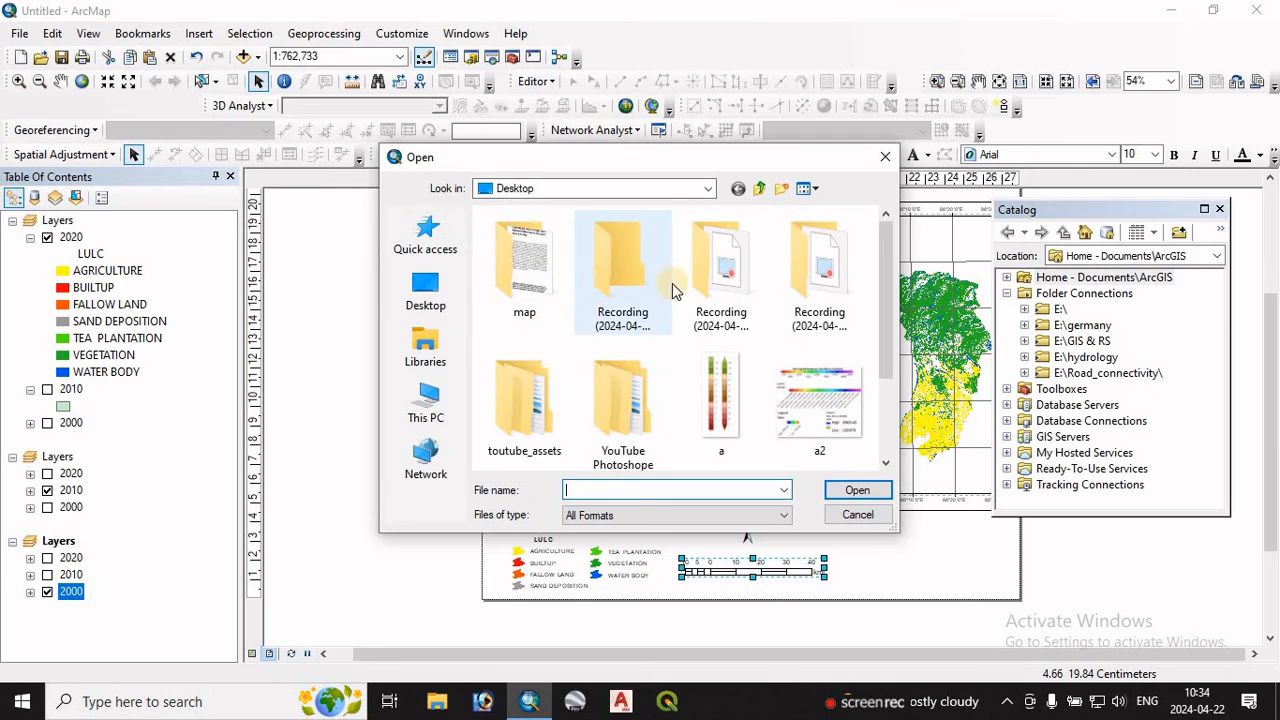
{"action": "left_click", "coordinate": [432, 410]}
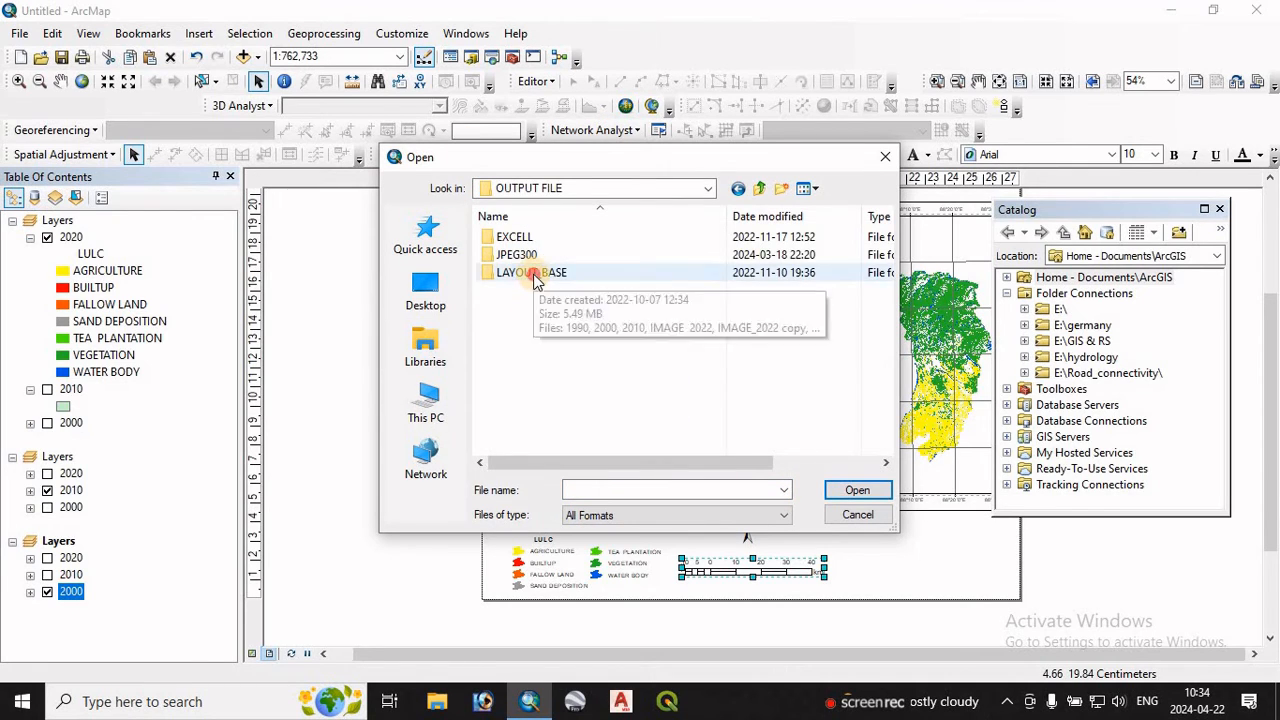
{"action": "double_click", "coordinate": [520, 266]}
{"action": "left_click", "coordinate": [607, 281]}
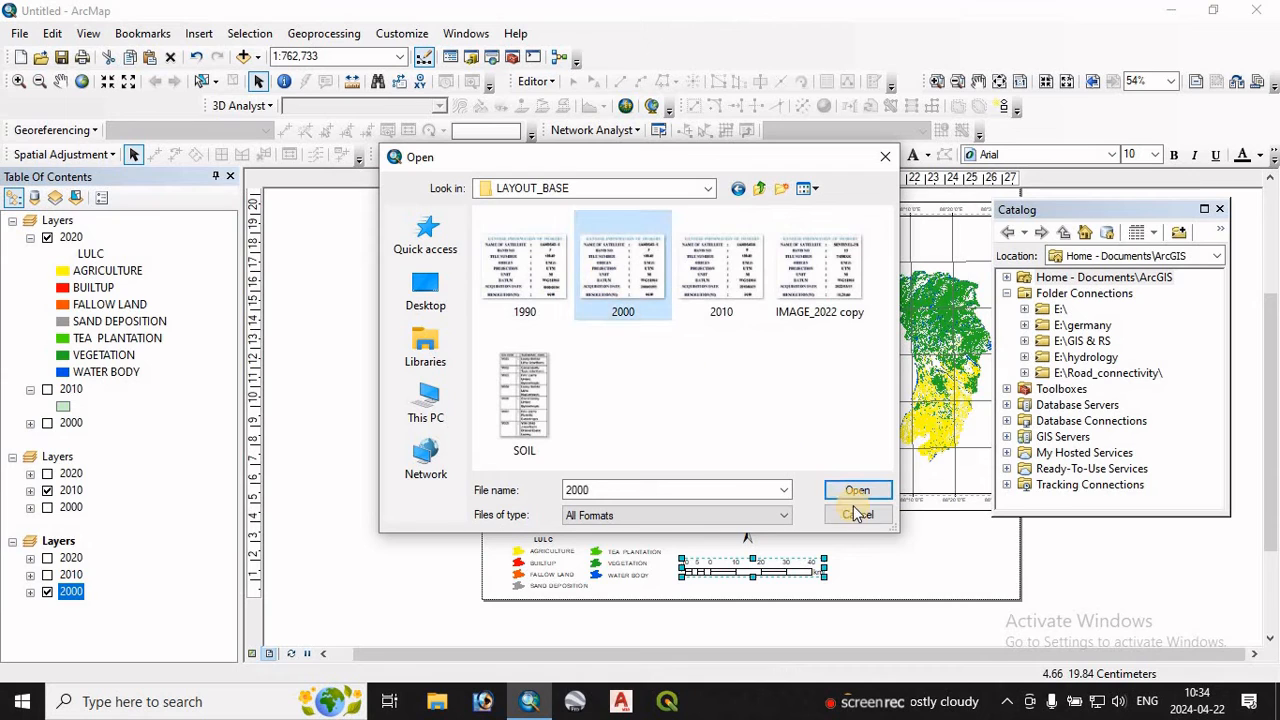
{"action": "left_click", "coordinate": [848, 491]}
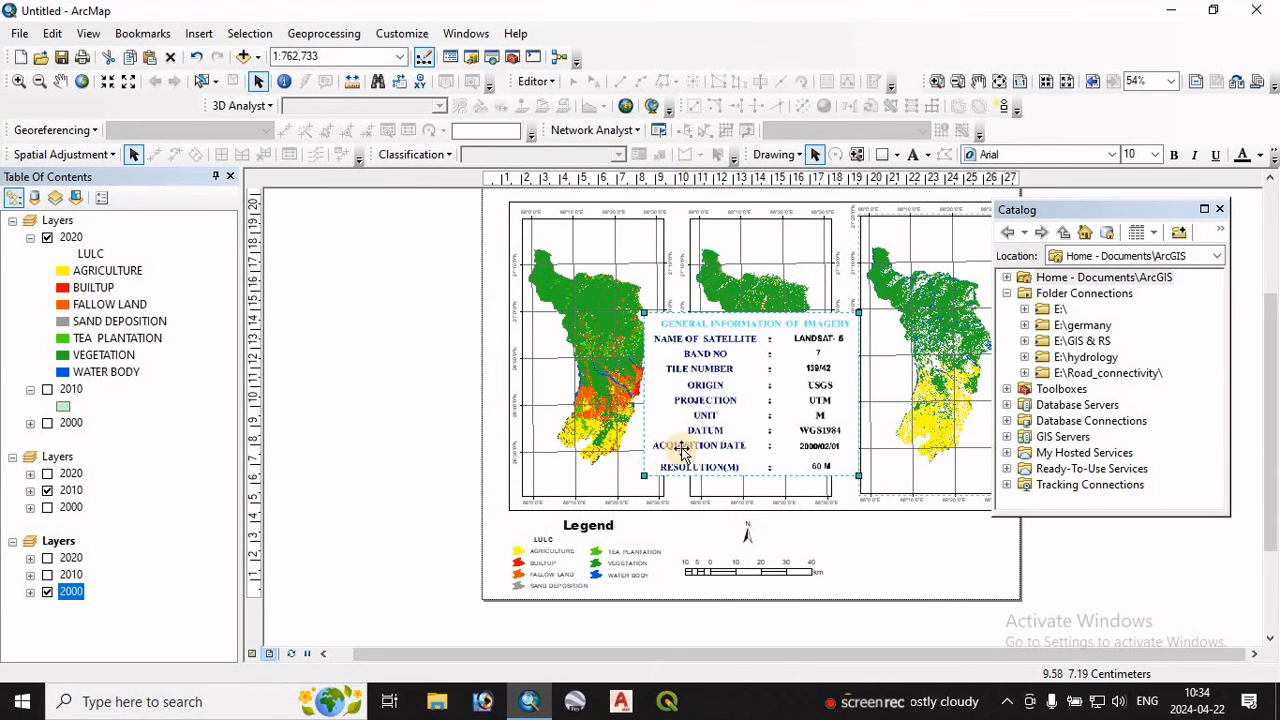
Step: Shrink the imagery information picture and place it in the blank strip below the rightmost map
{"action": "left_click_drag", "start_coordinate": [644, 475], "coordinate": [912, 558]}
{"action": "left_click_drag", "start_coordinate": [862, 595], "coordinate": [955, 567]}
{"action": "left_click", "coordinate": [996, 602]}
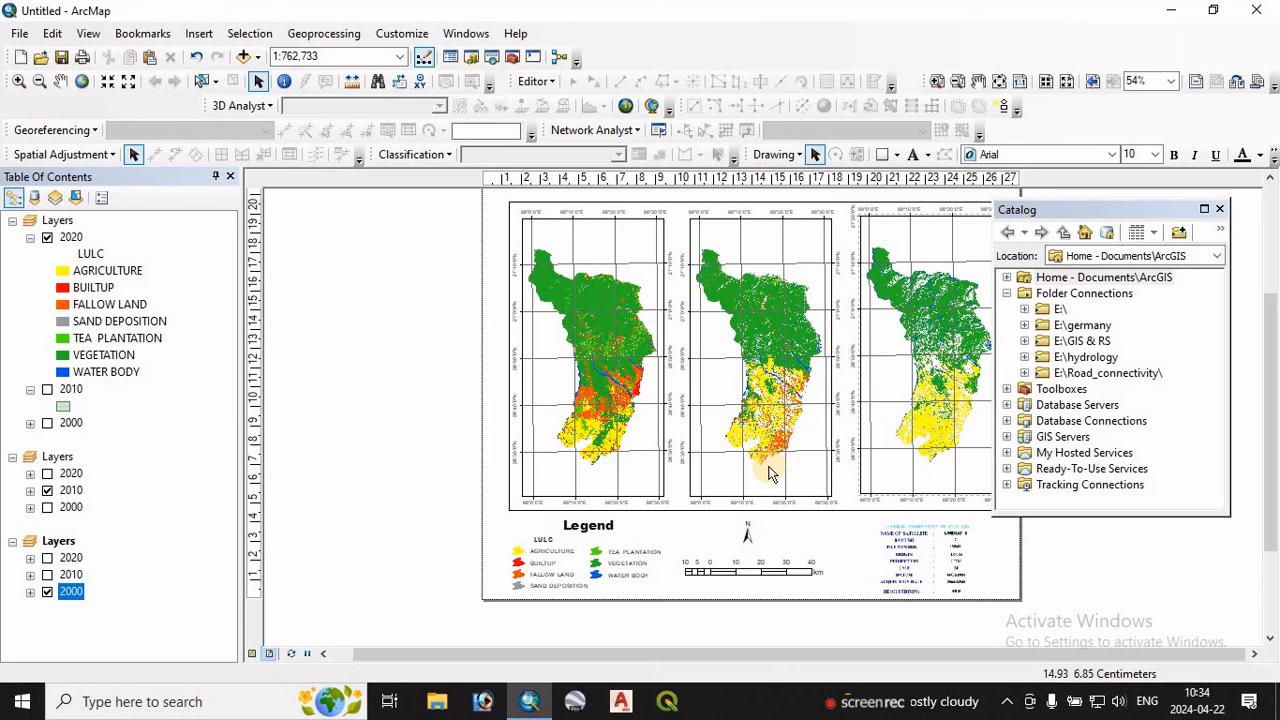
{"action": "scroll", "coordinate": [770, 474], "scroll_direction": "down", "scroll_amount": 1}
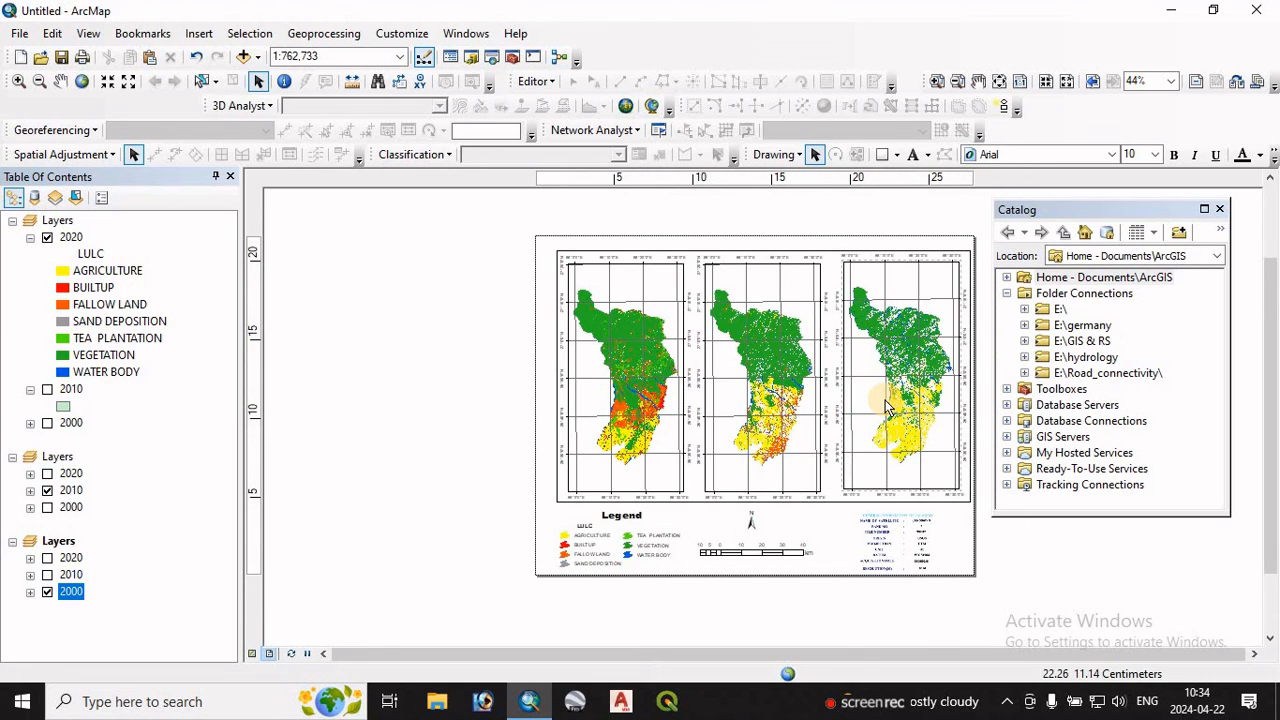